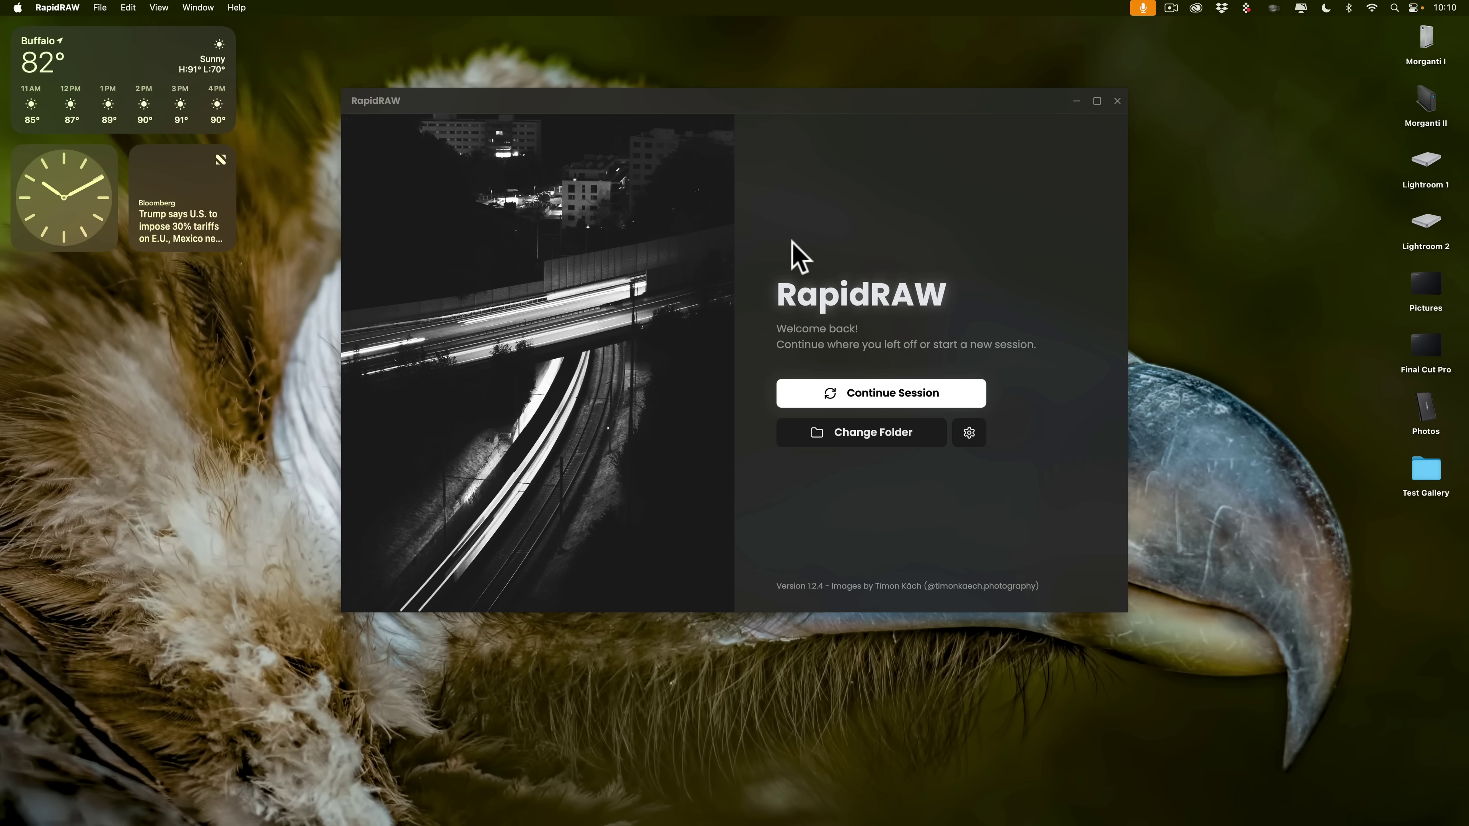
# - Maximize the RapidRAW window and open its Settings to view the ComfyUI address
pyautogui.click(1097, 102)
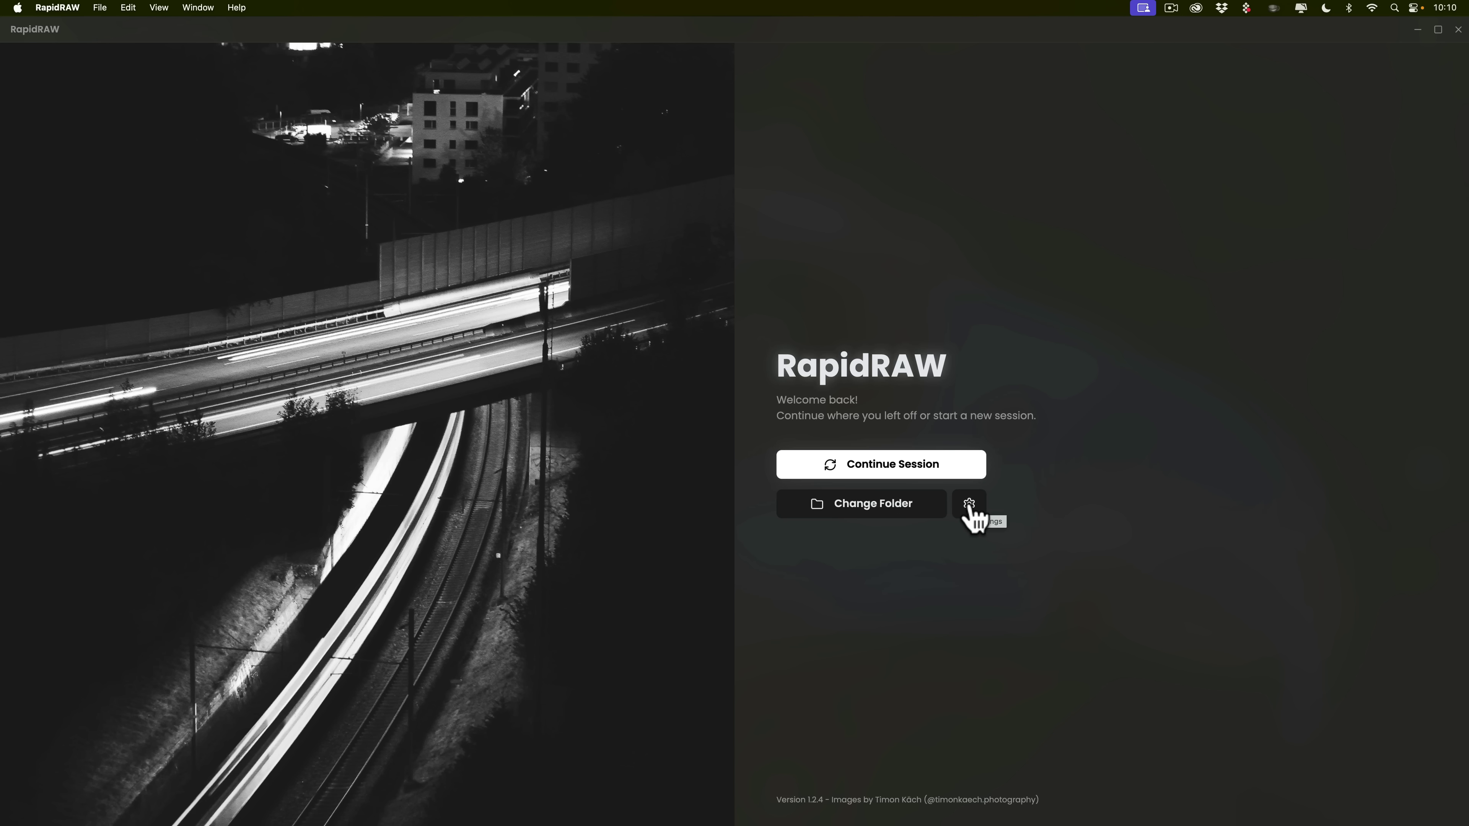
pyautogui.click(970, 509)
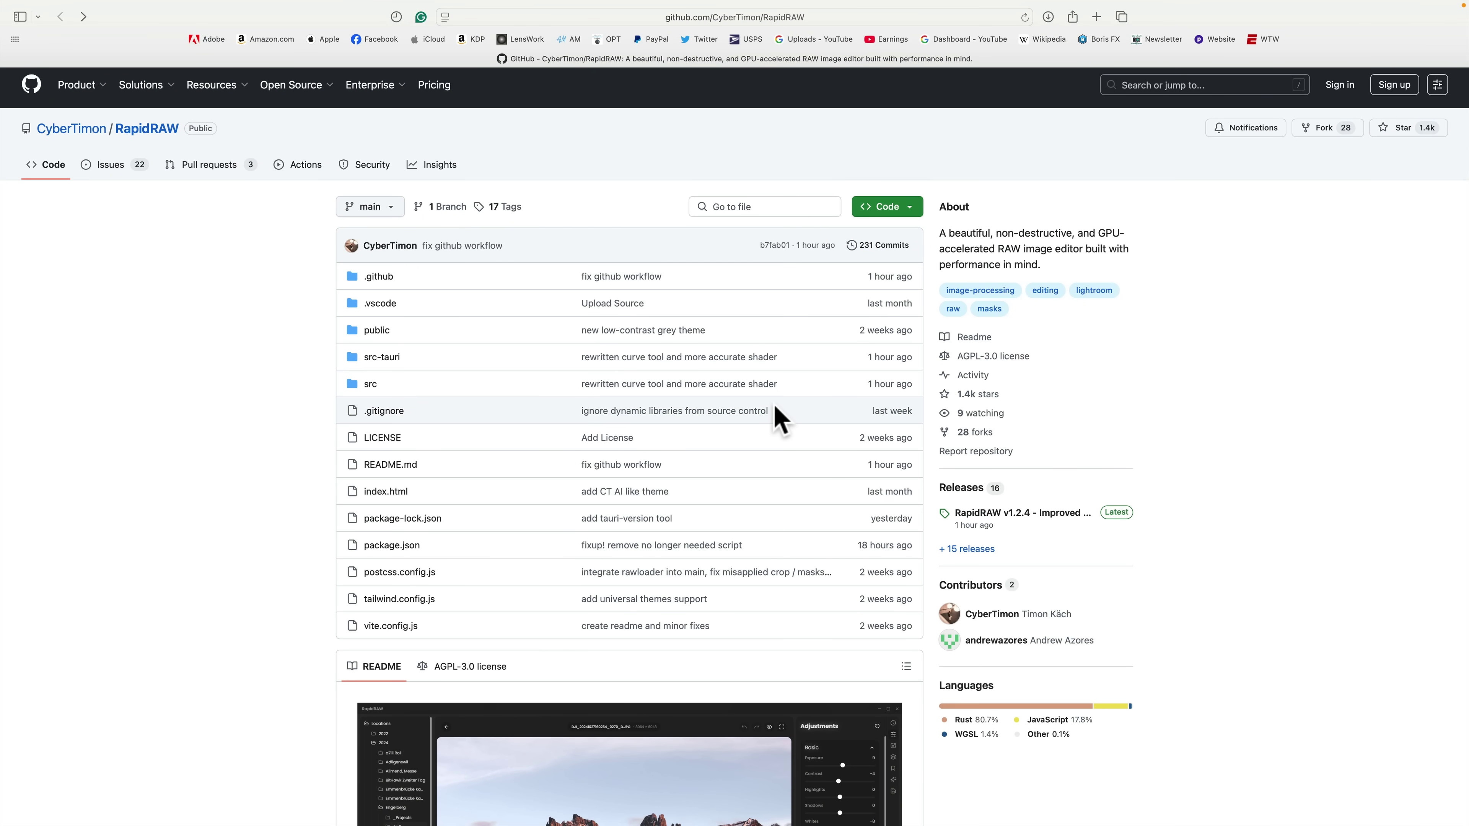
pyautogui.scroll(-15, 777, 408)
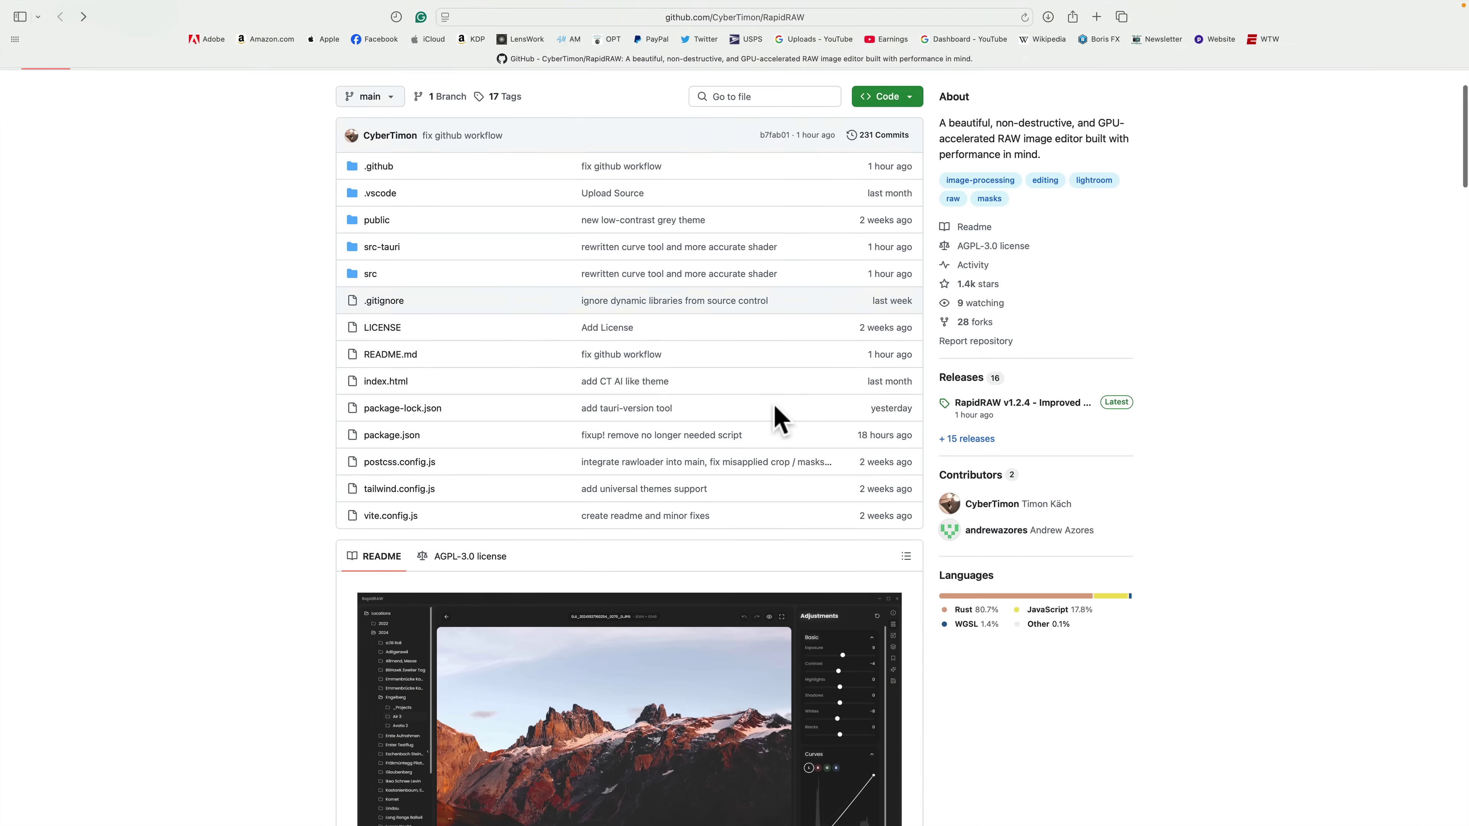
pyautogui.scroll(-15, 777, 416)
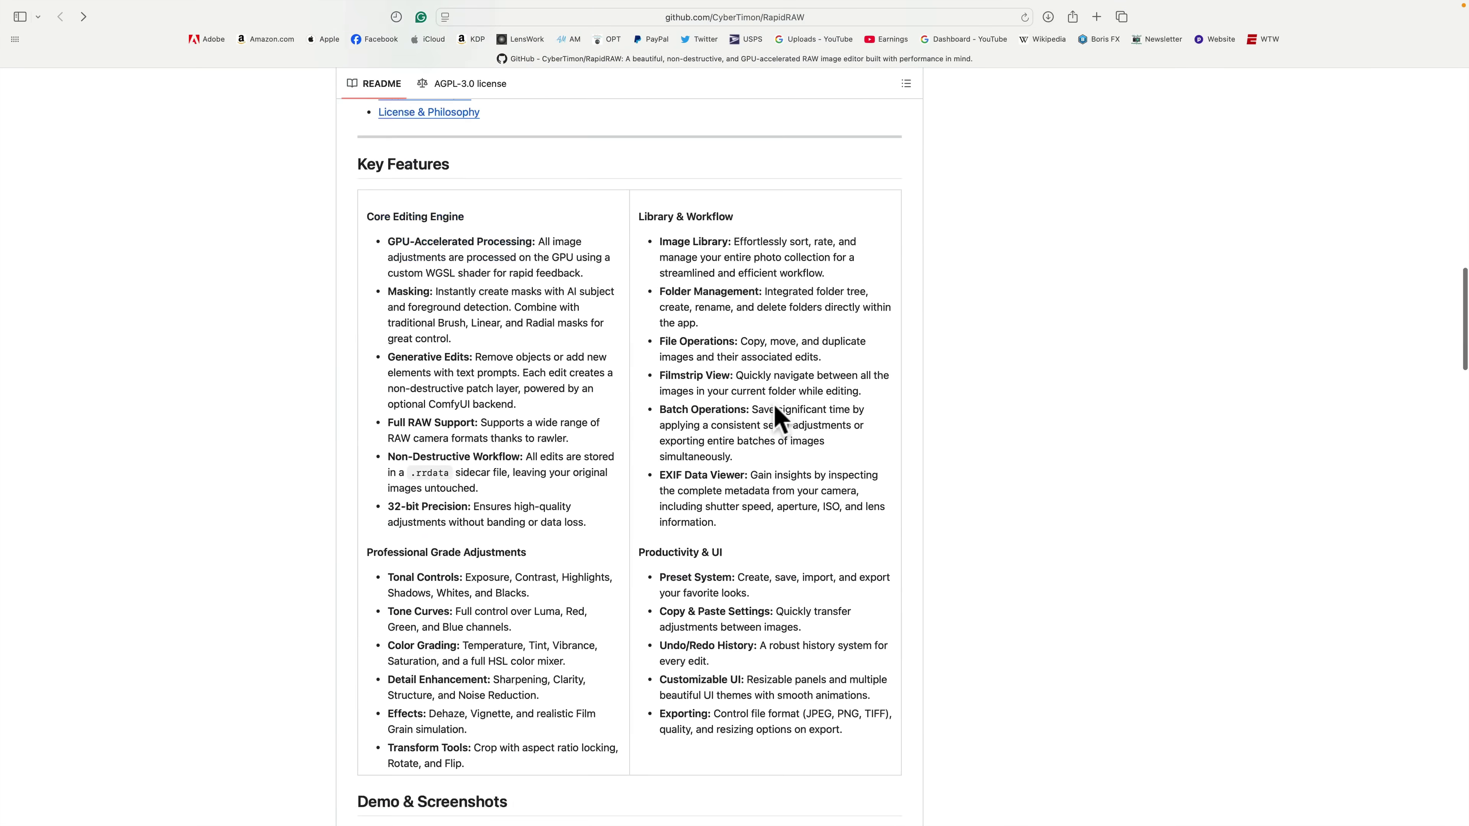
pyautogui.scroll(-15, 779, 417)
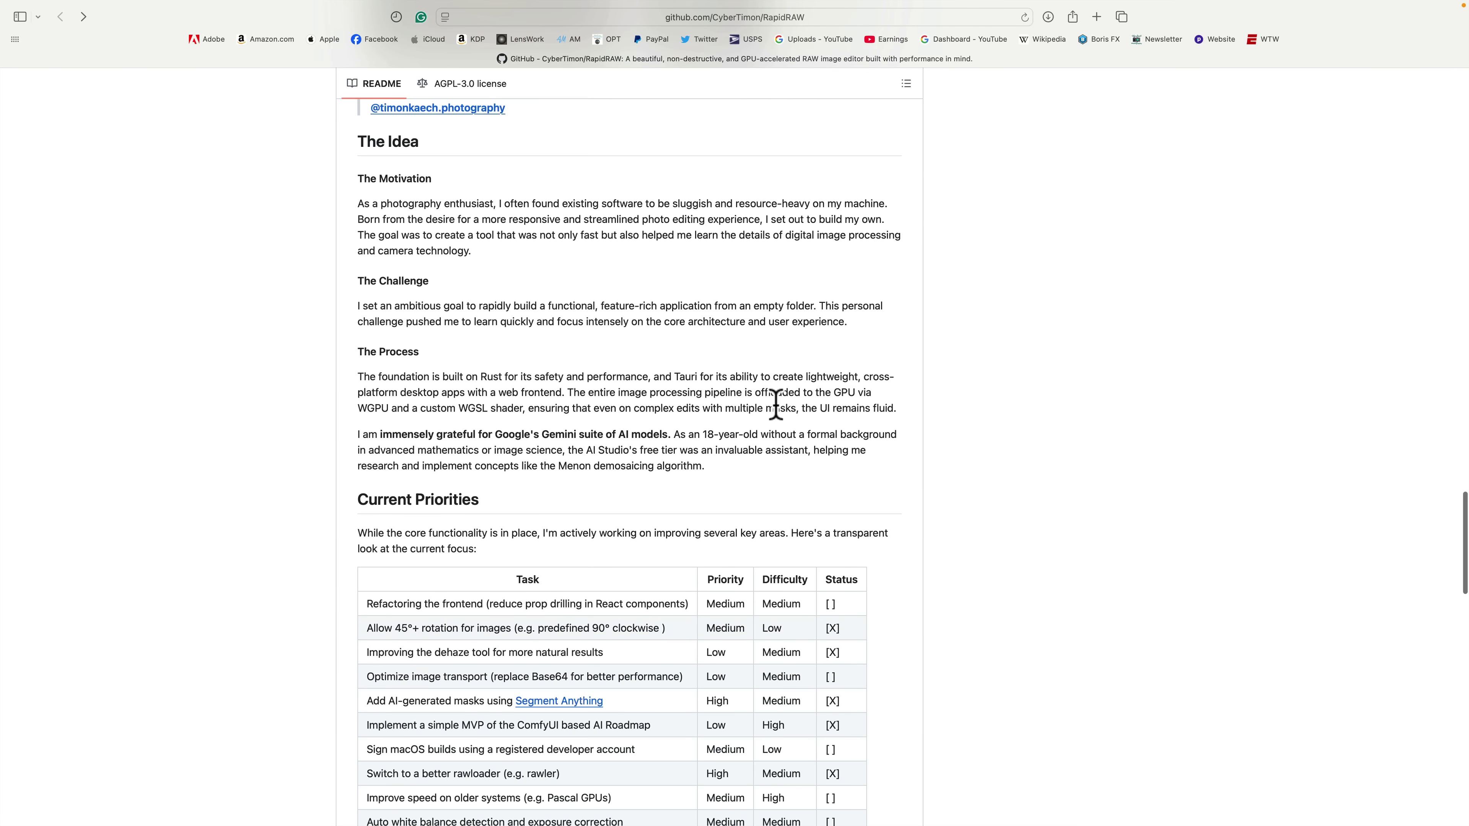
pyautogui.scroll(-1, 584, 382)
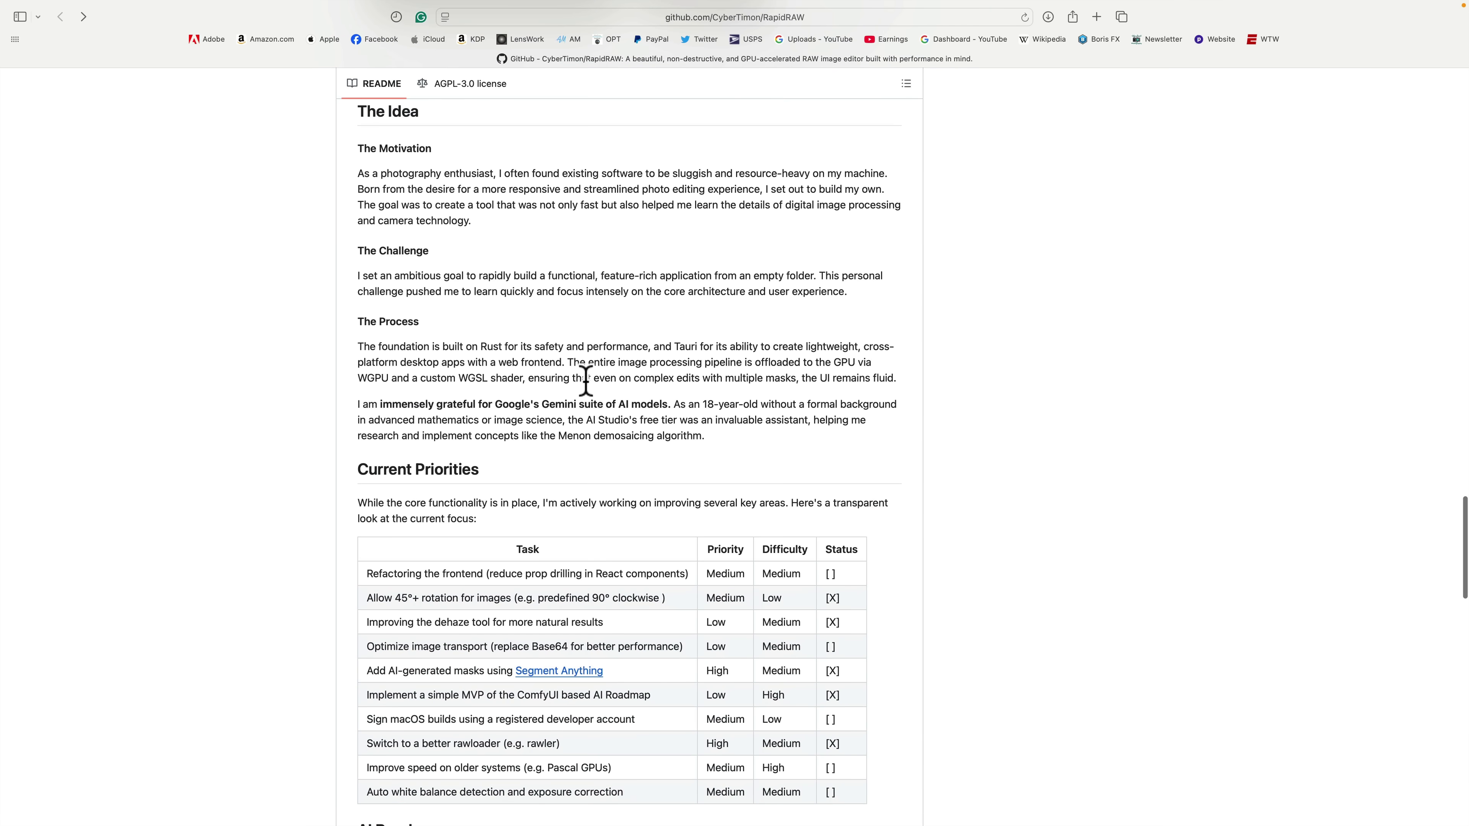
pyautogui.scroll(-12, 585, 382)
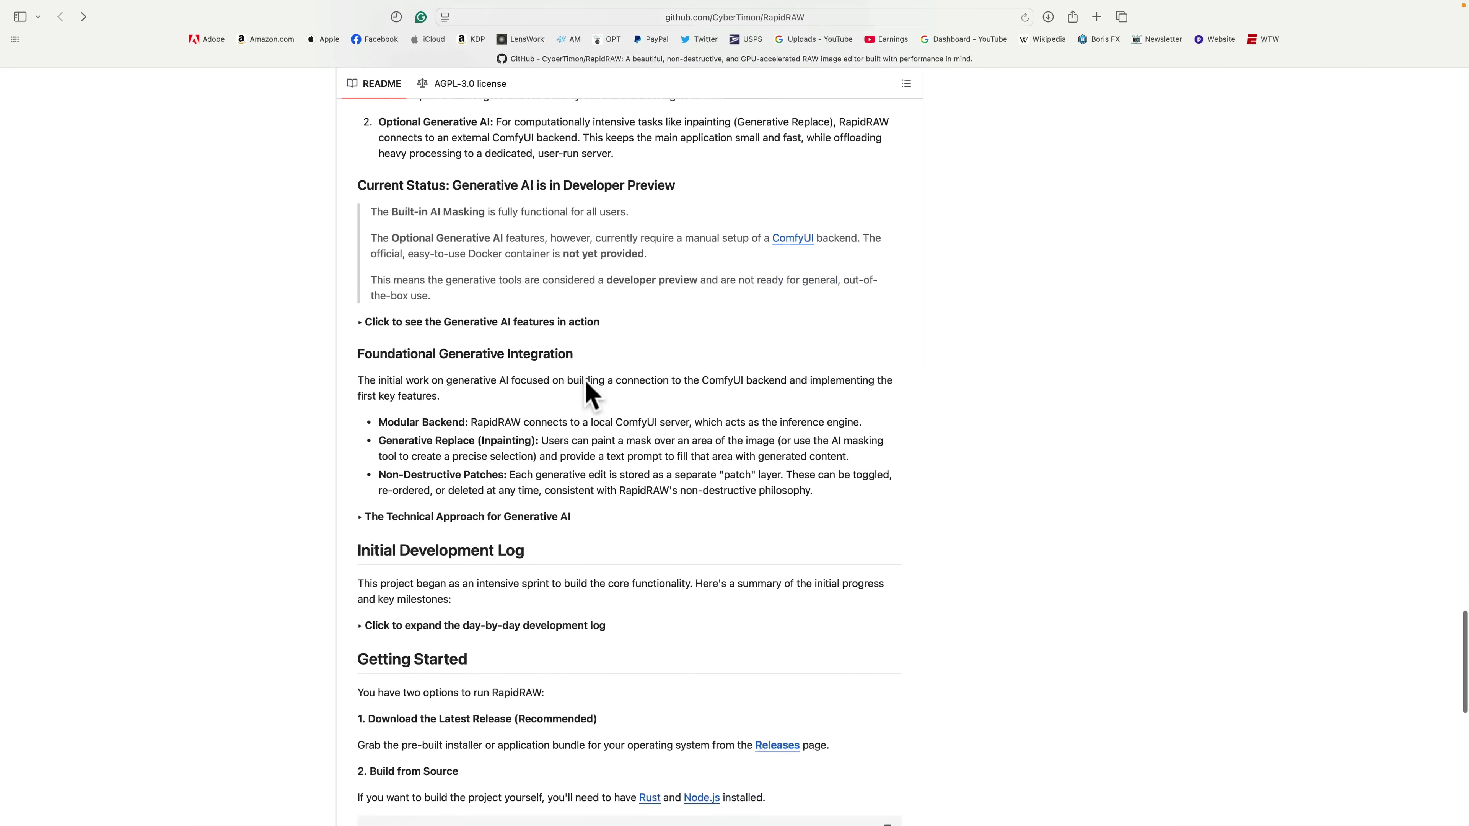
pyautogui.scroll(3, 587, 394)
pyautogui.scroll(-4, 586, 394)
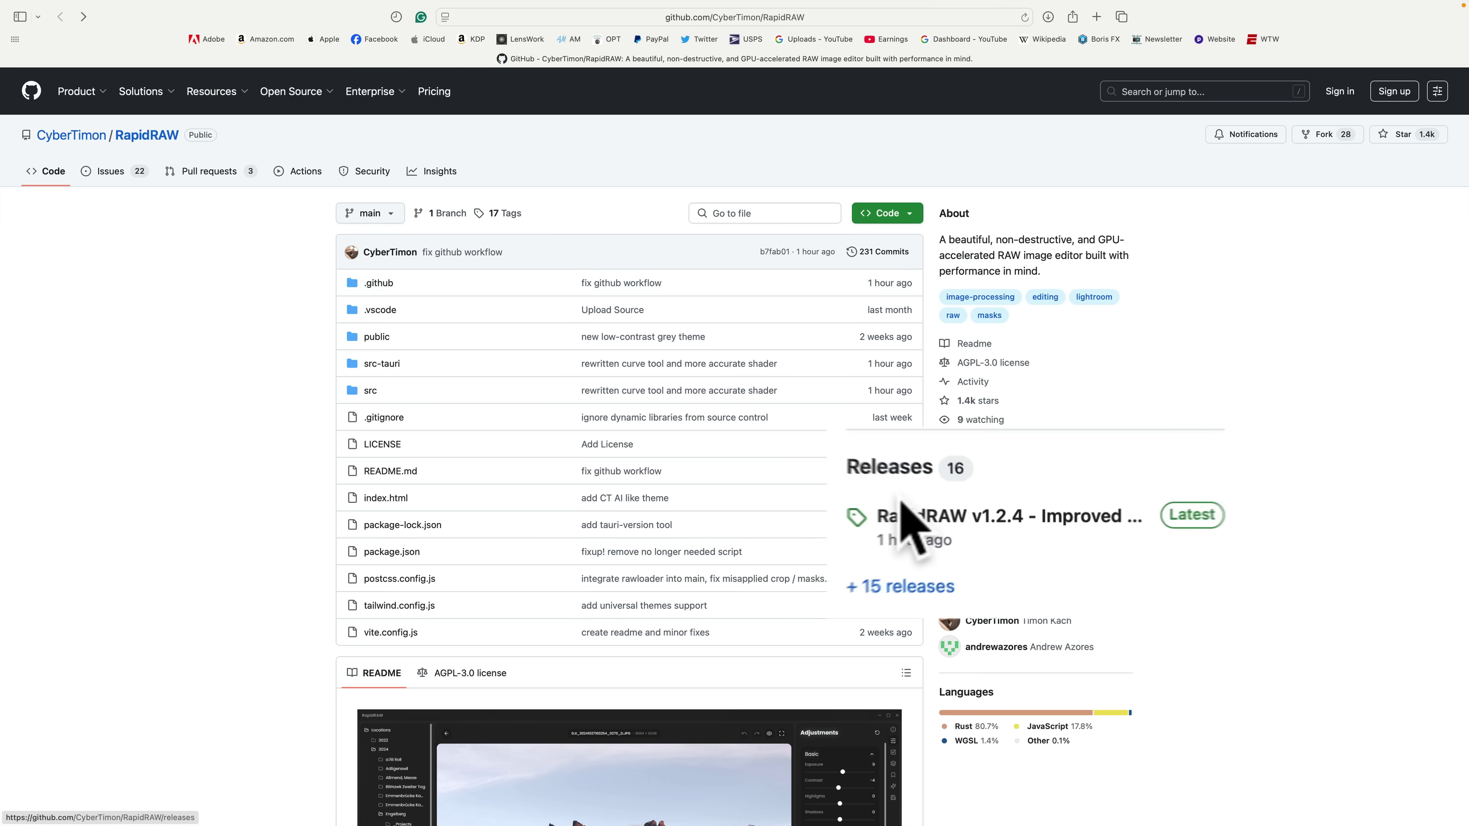
# - Open the v1.2.4 Latest release and select its macOS xattr quarantine-removal command
pyautogui.click(1199, 514)
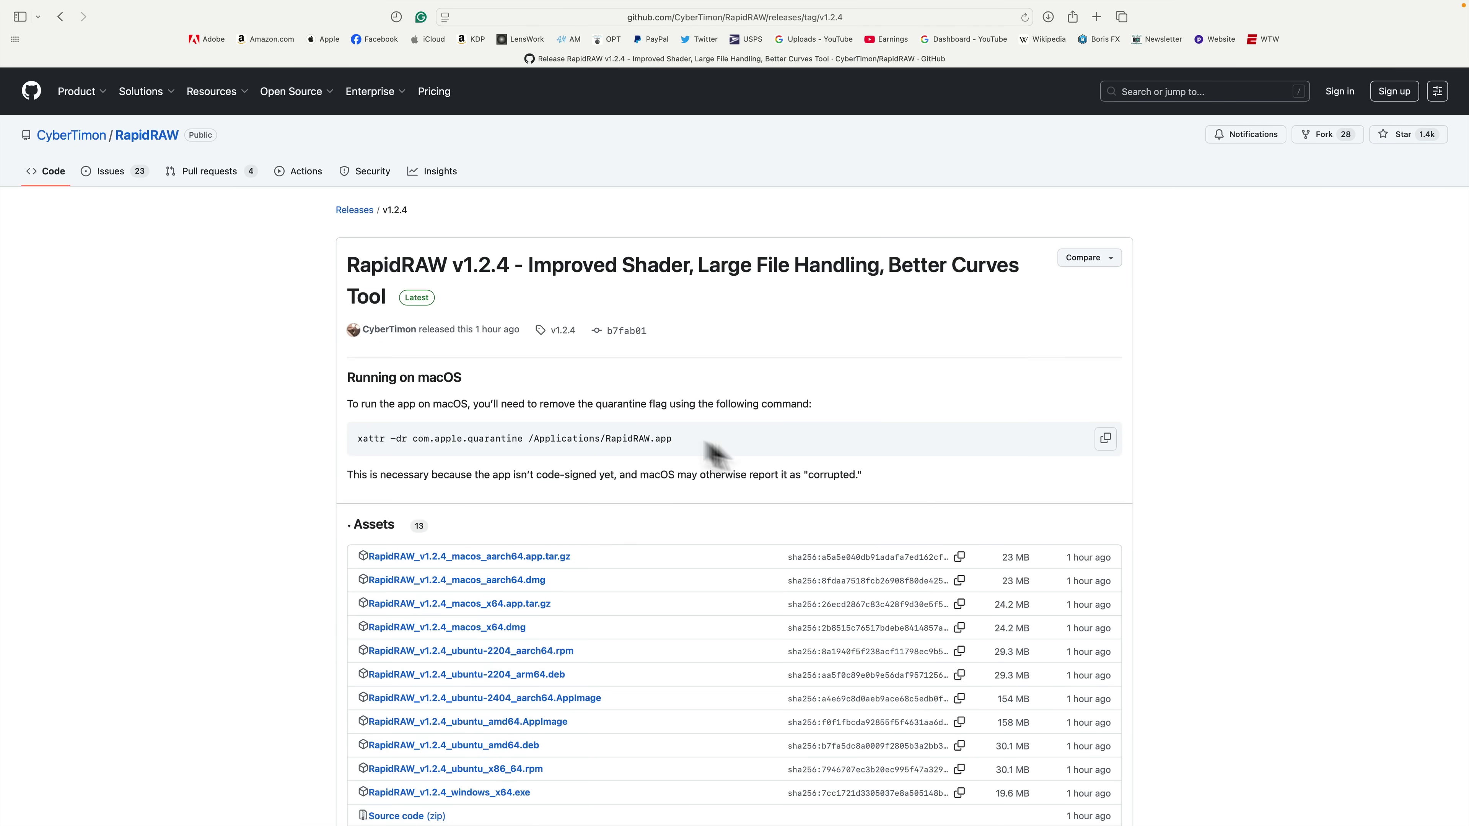
pyautogui.scroll(-2, 646, 329)
pyautogui.scroll(-2, 646, 328)
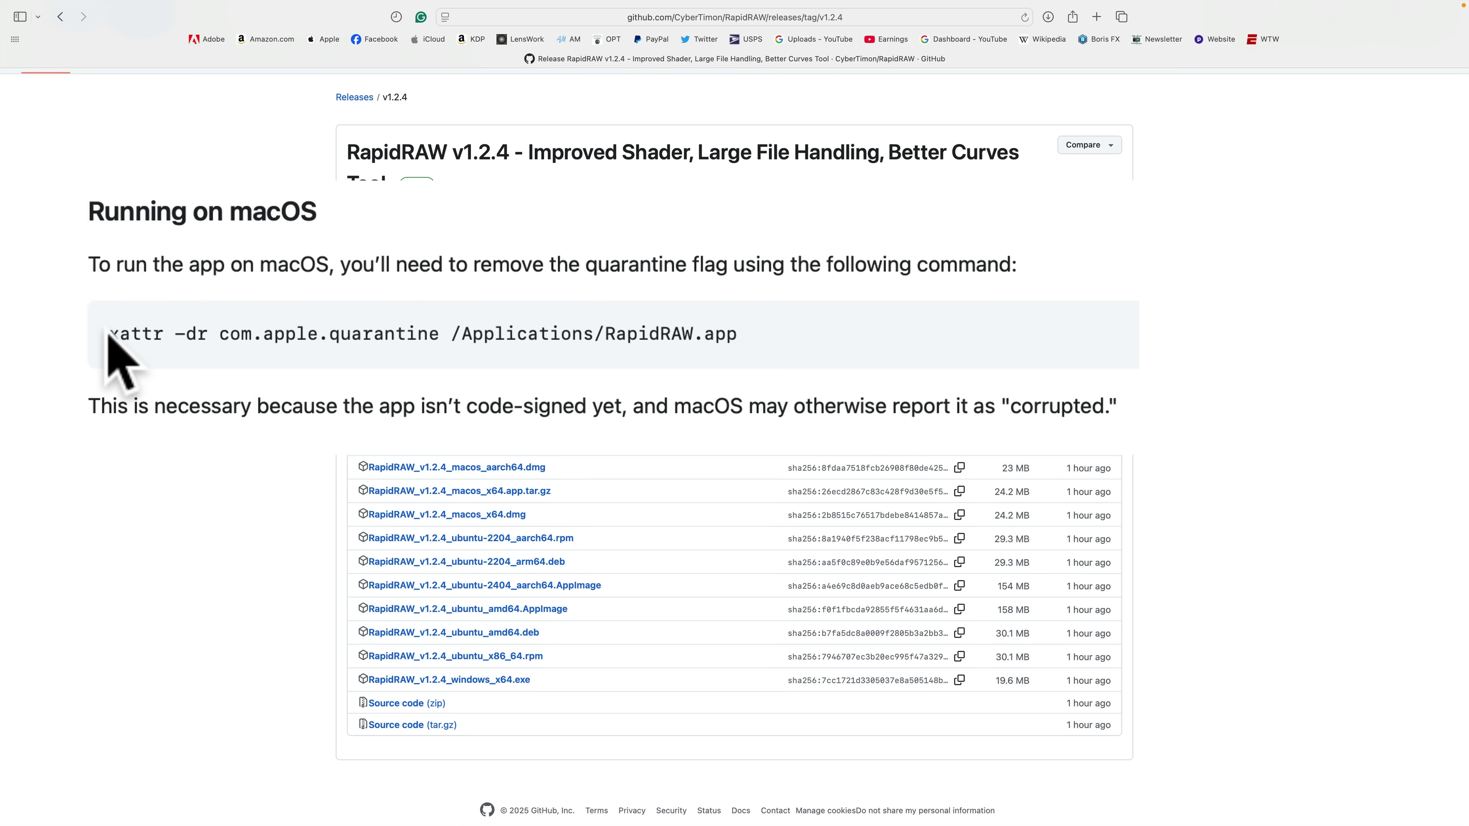
pyautogui.moveTo(109, 336); pyautogui.dragTo(793, 340)
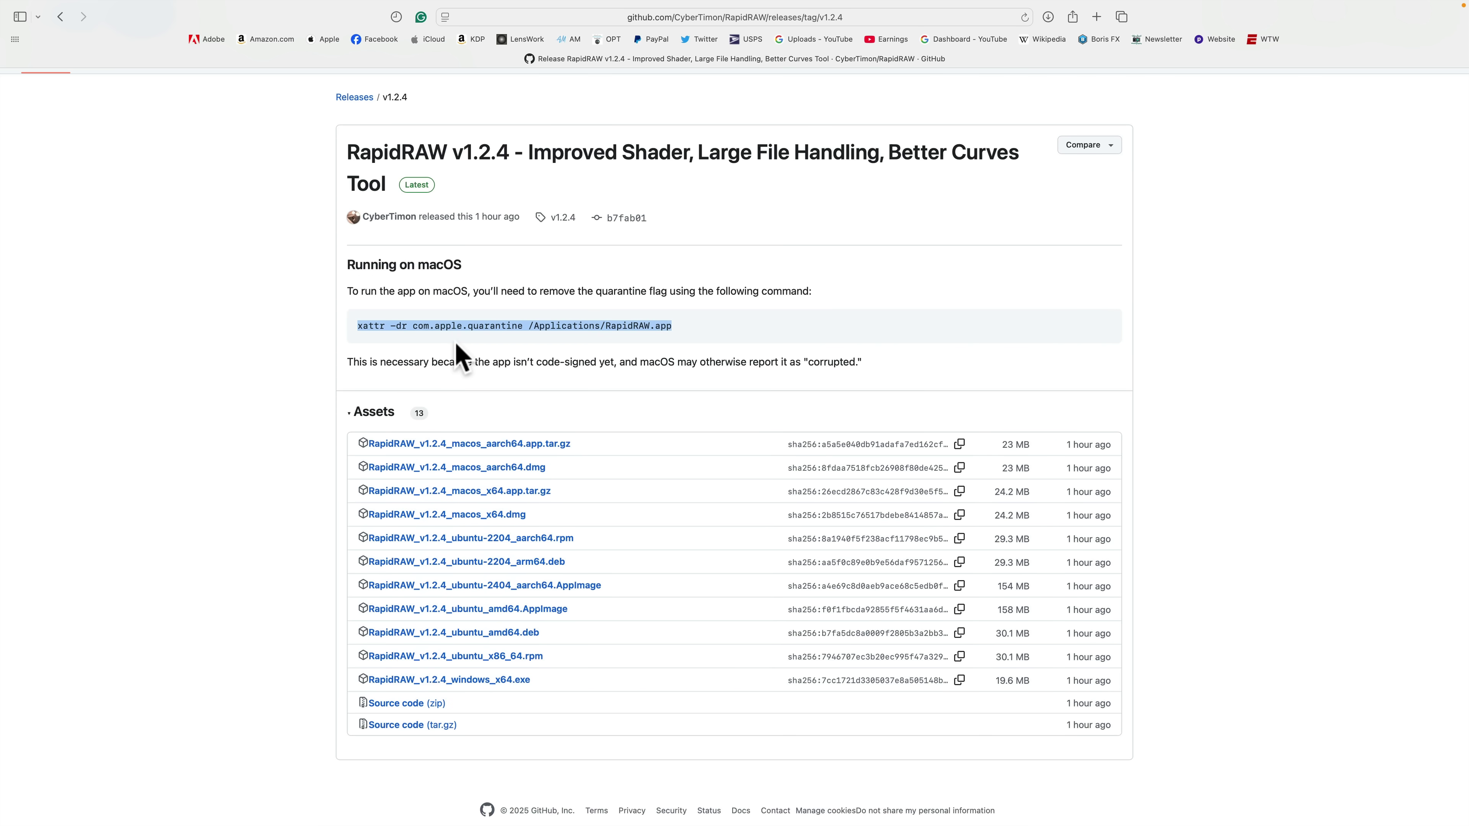
# - Return to RapidRAW and leave Settings for the welcome screen
pyautogui.hotkey('ctrl', 'Left')
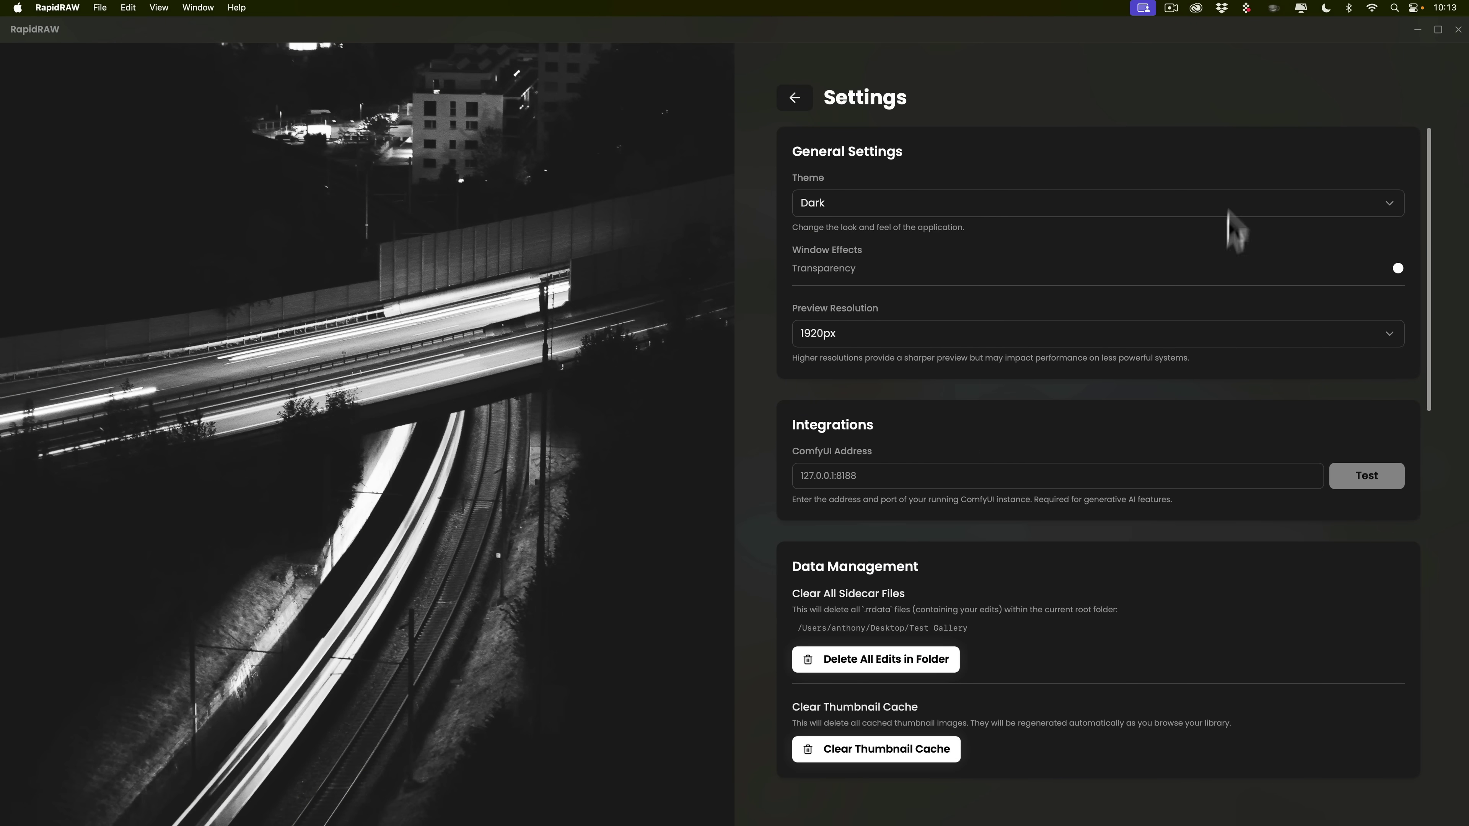
pyautogui.scroll(-5, 1058, 414)
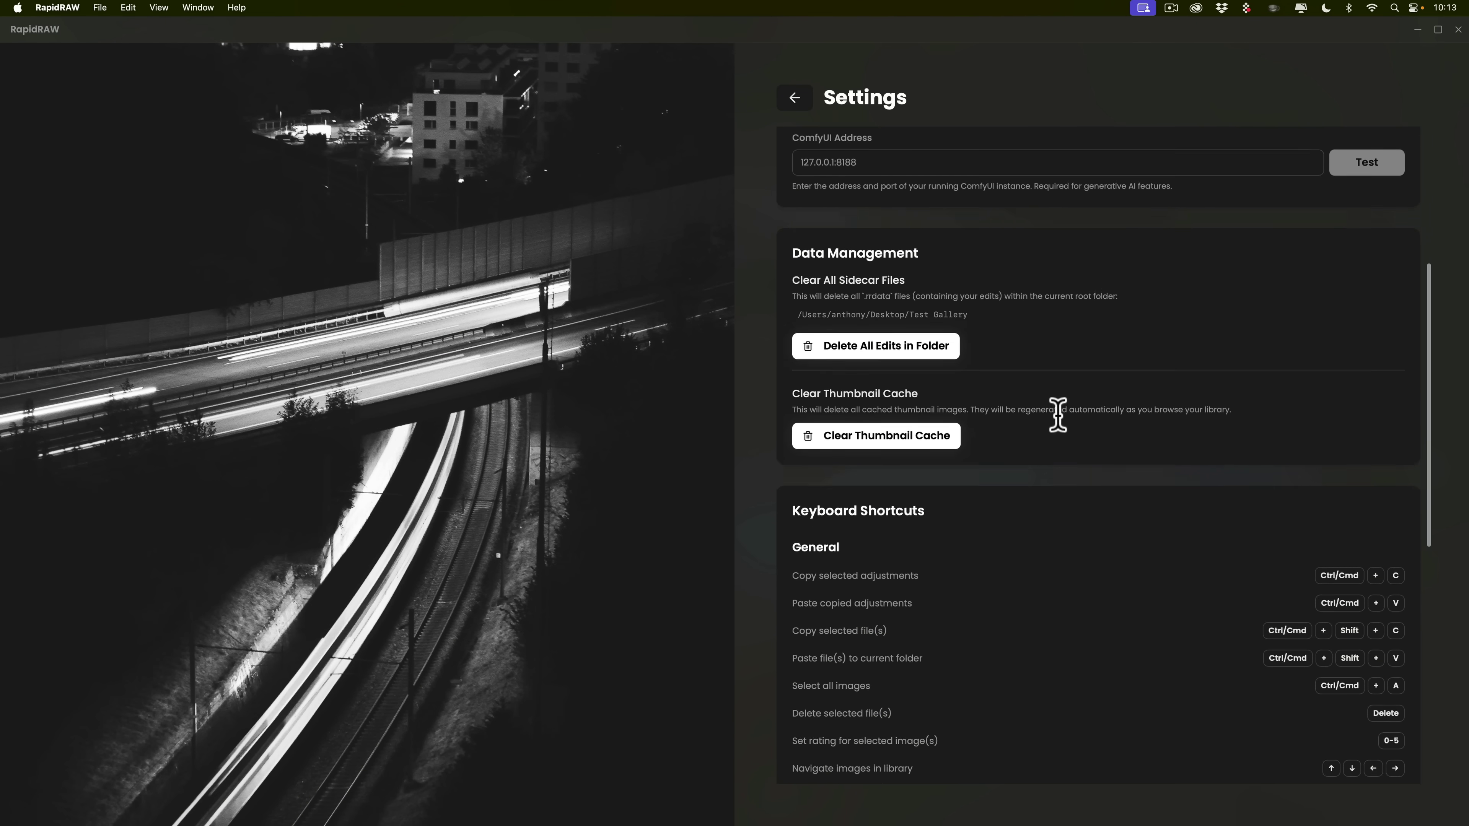
pyautogui.scroll(-5, 1059, 414)
pyautogui.scroll(8, 1059, 416)
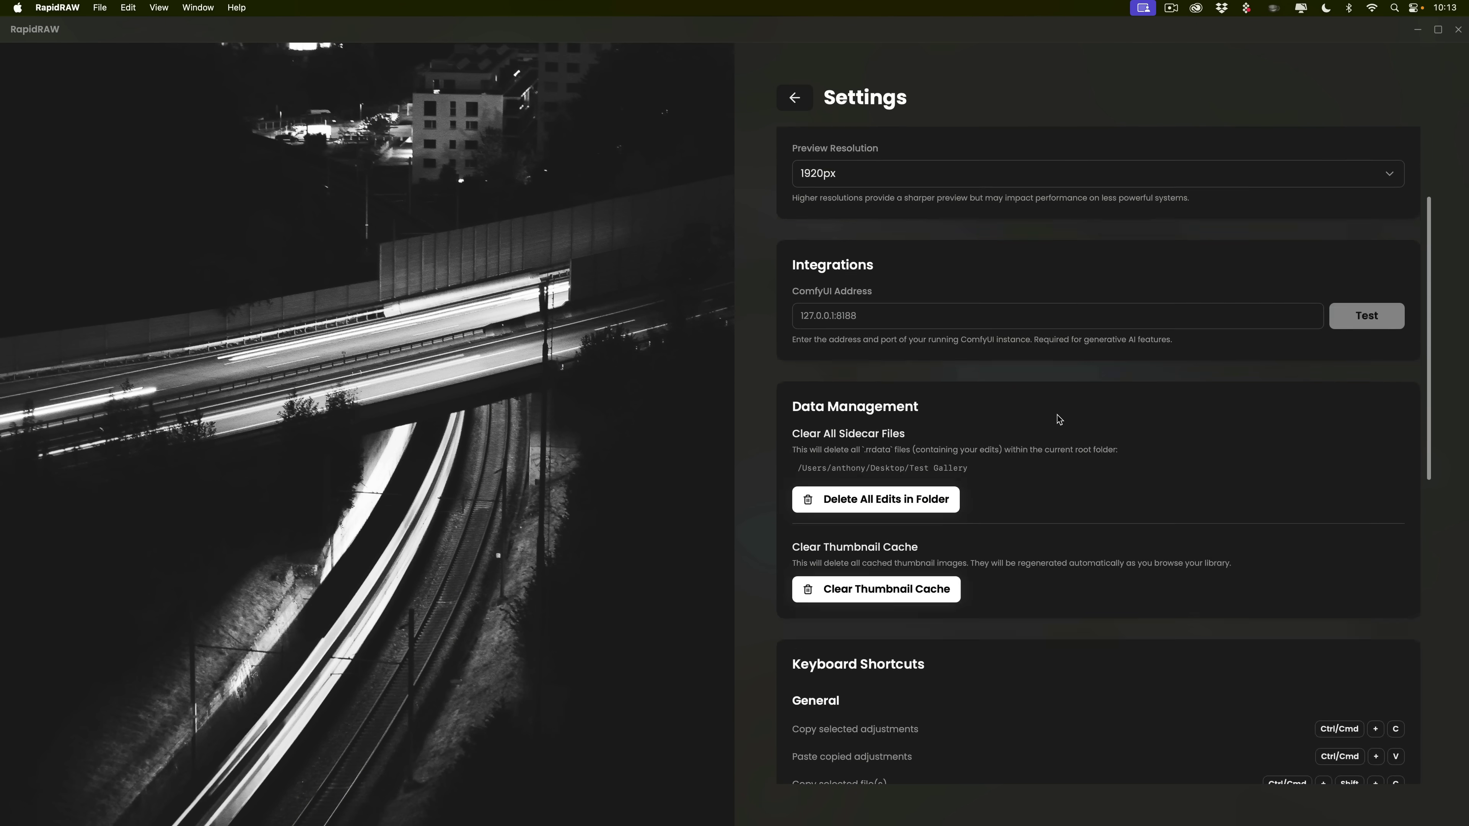
pyautogui.scroll(3, 1059, 419)
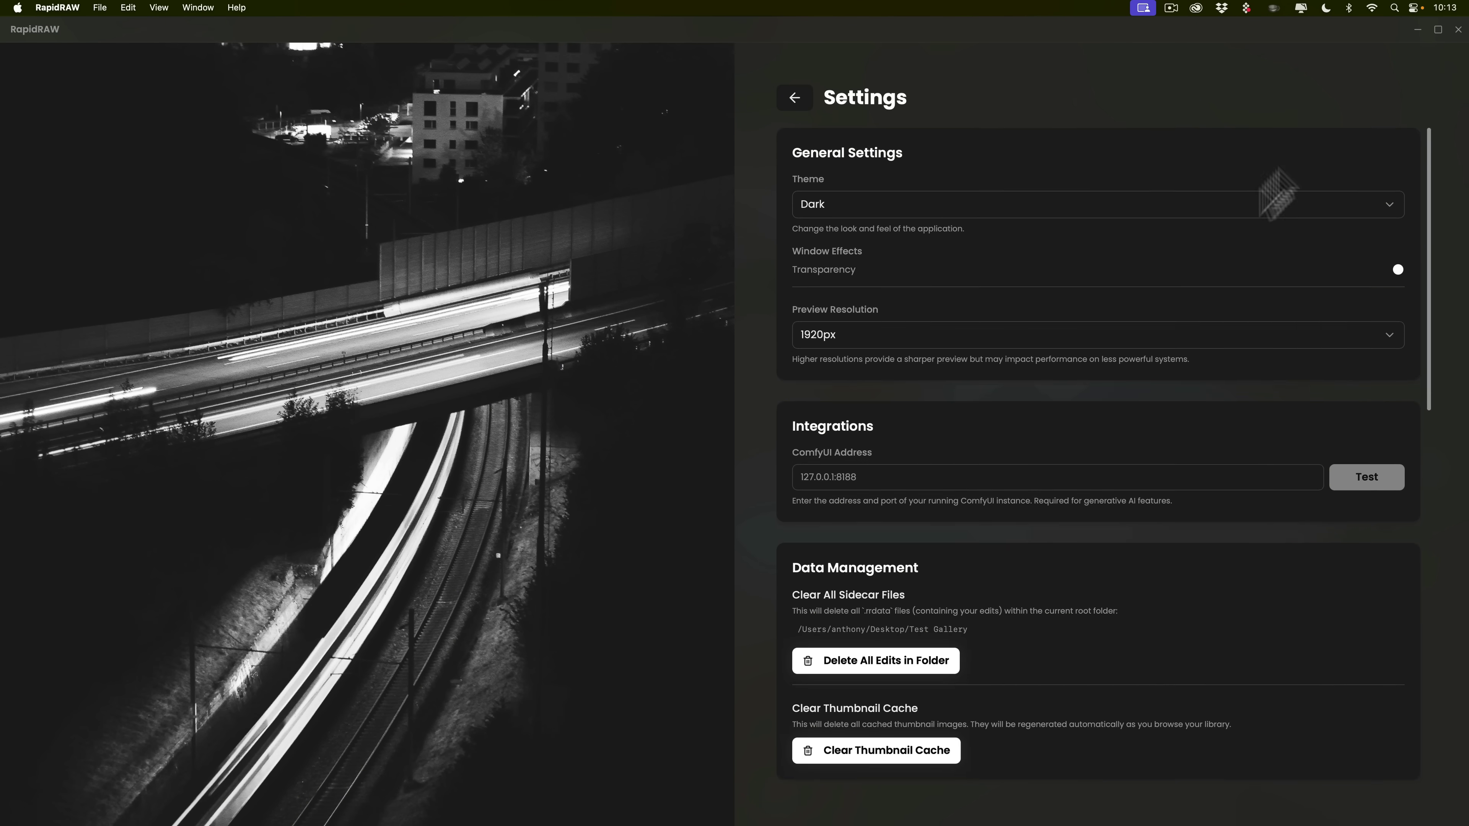
pyautogui.click(797, 102)
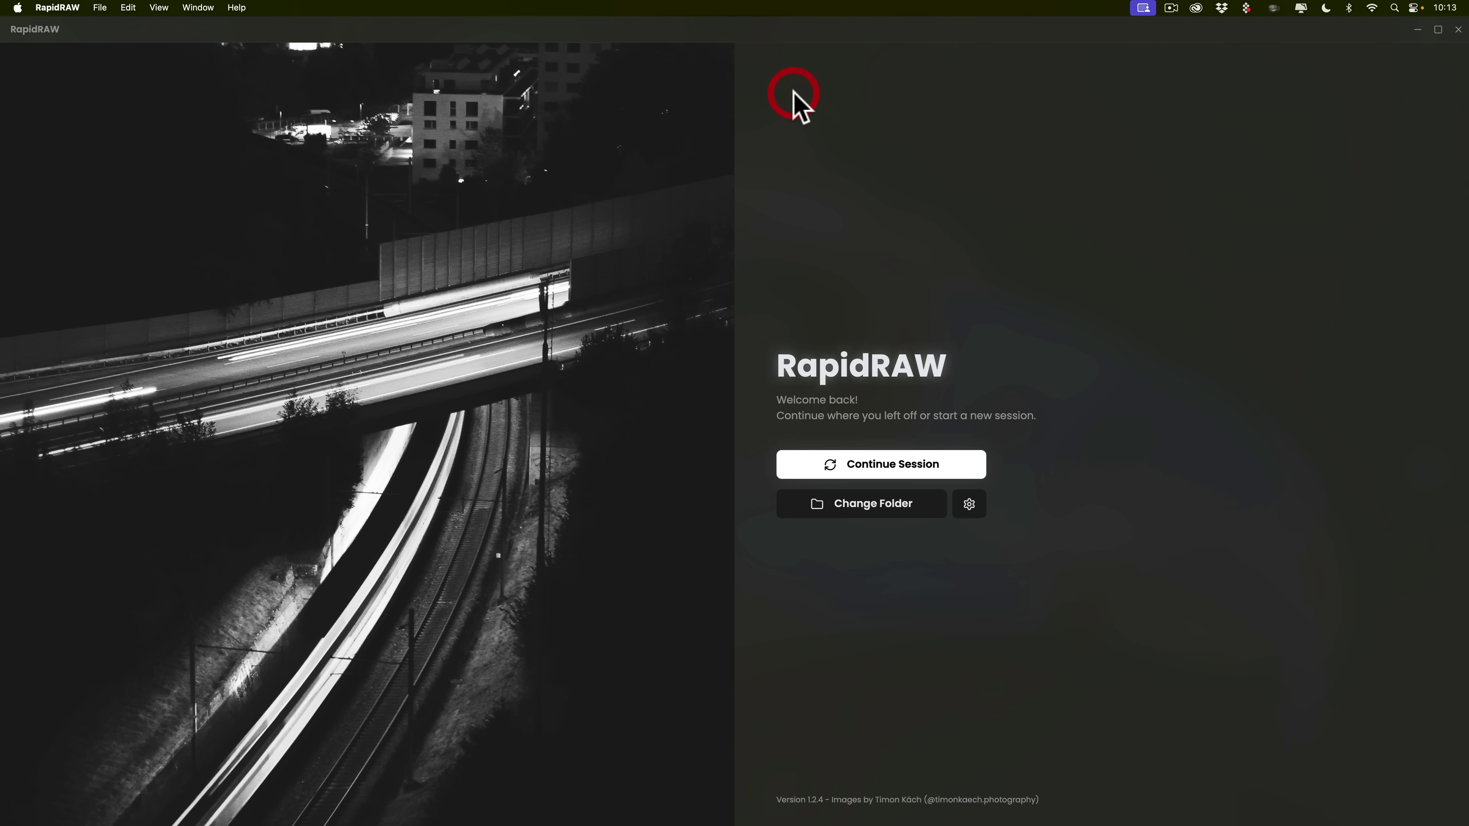
# - Load the Desktop's Test Gallery folder as the photo library
pyautogui.click(874, 513)
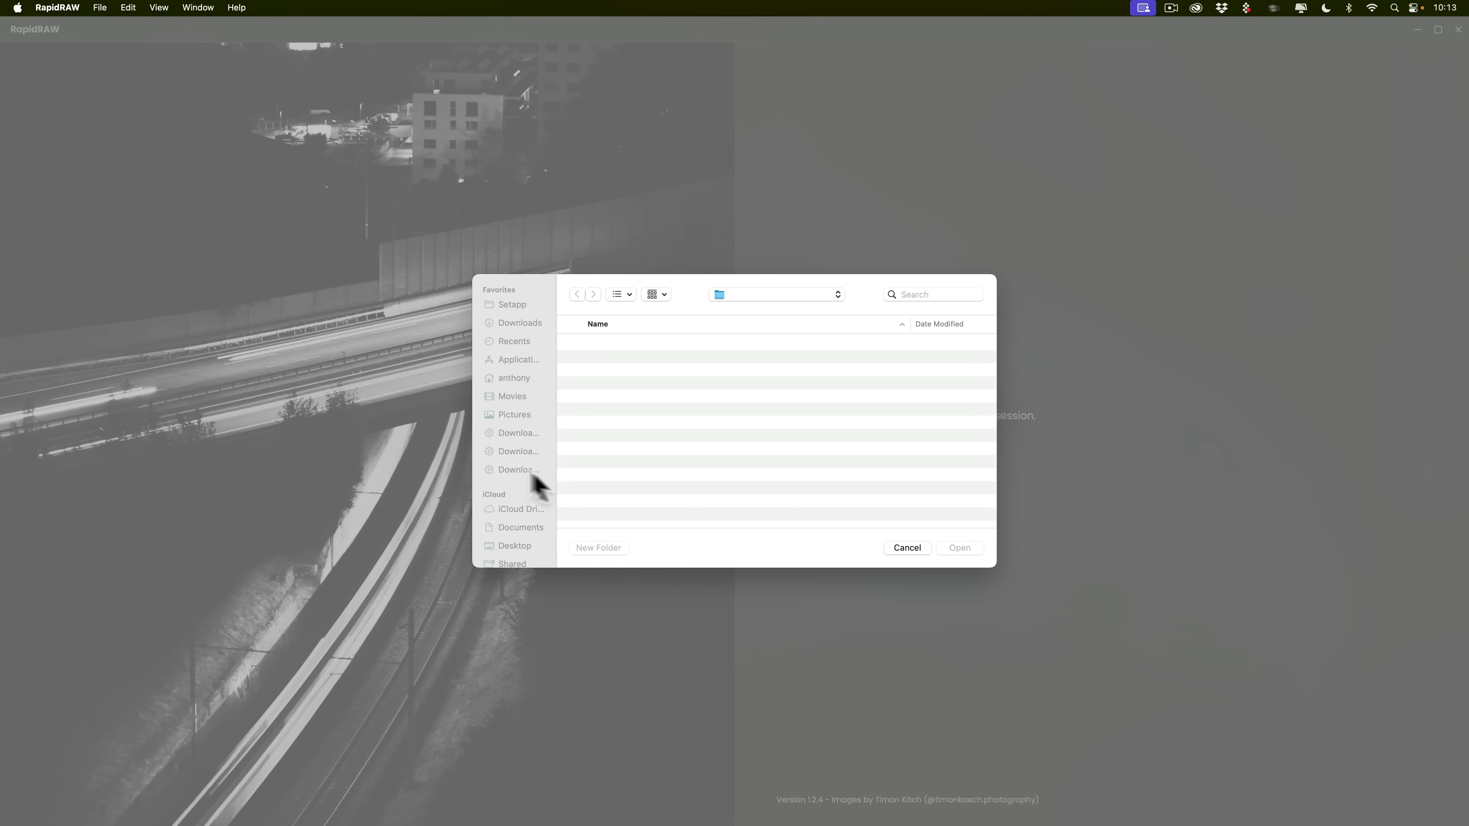
pyautogui.click(519, 544)
pyautogui.click(515, 545)
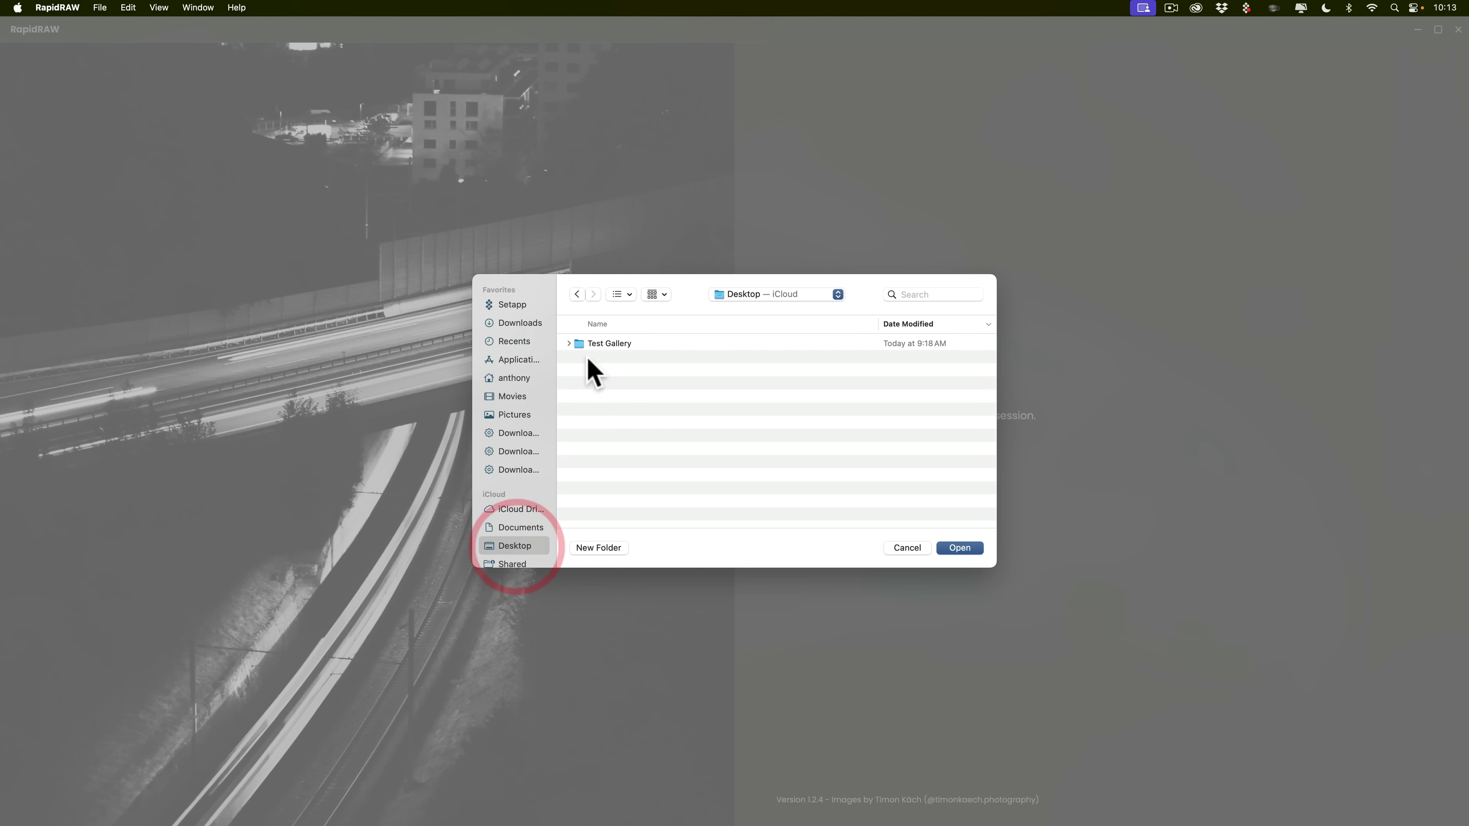
pyautogui.click(596, 343)
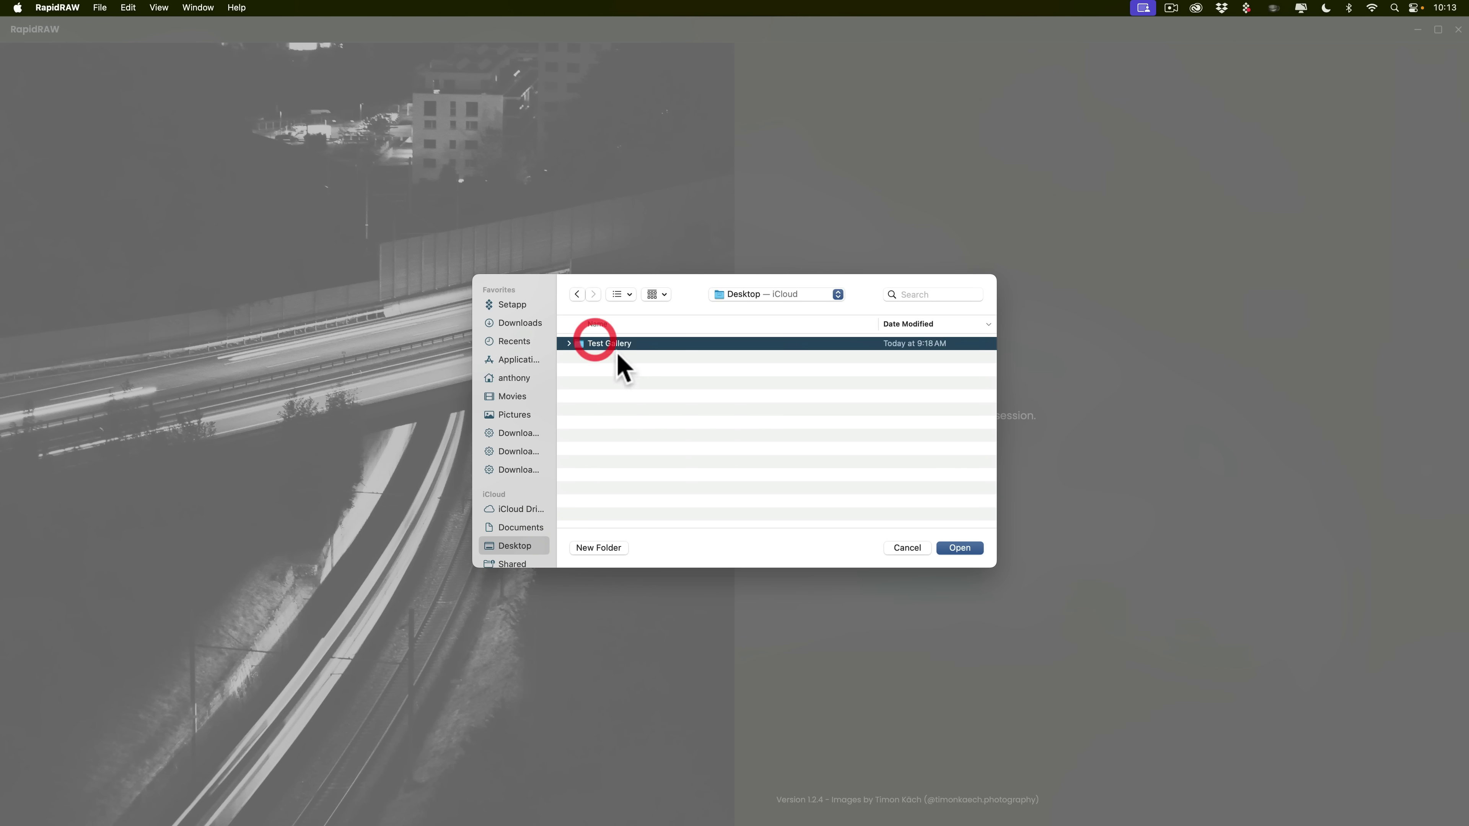
pyautogui.click(969, 551)
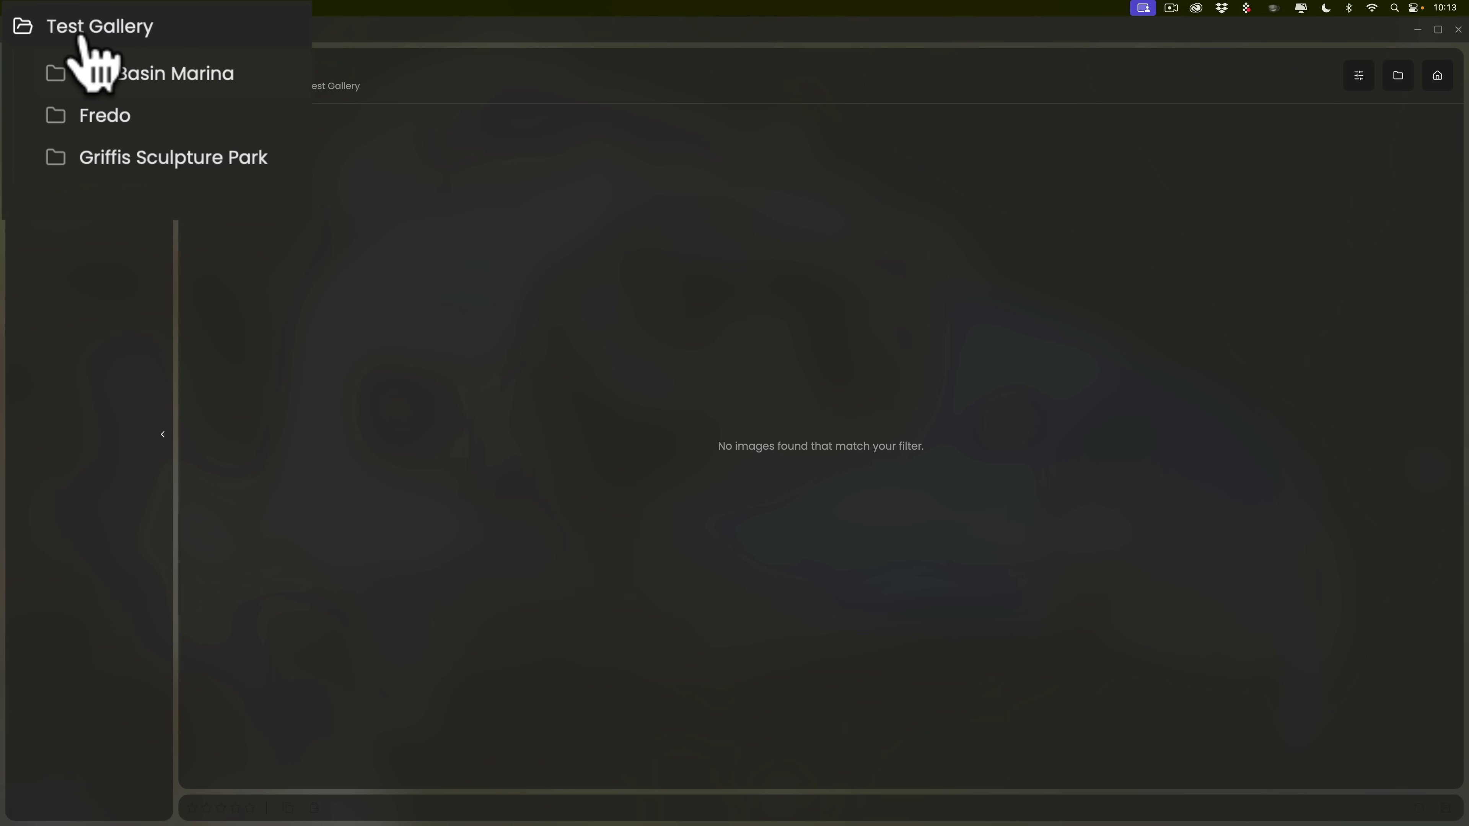
# - Show the Erie Basin Marina subfolder and select the _DSC1095.nef thumbnail
pyautogui.click(103, 75)
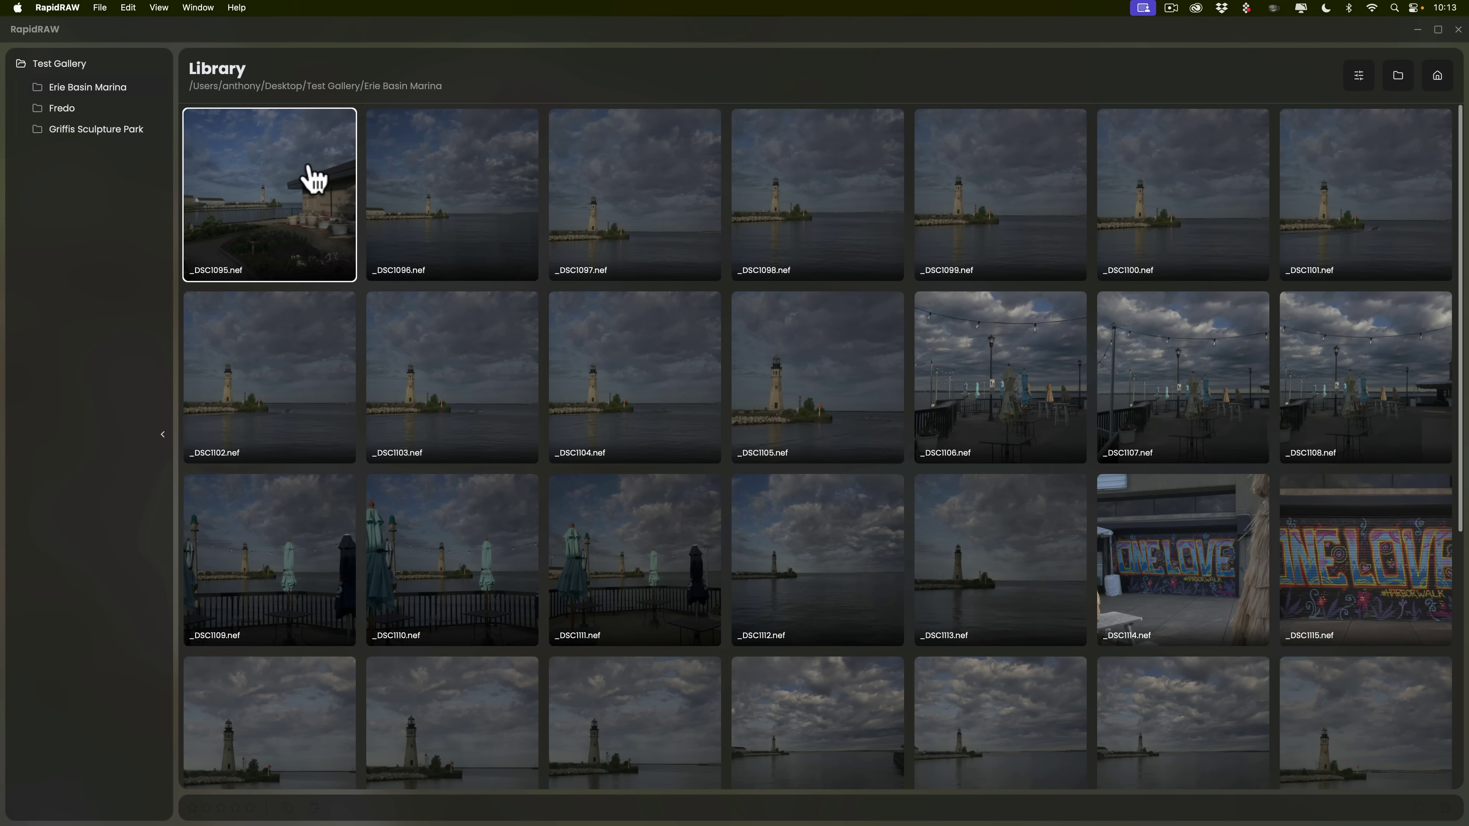
pyautogui.click(294, 197)
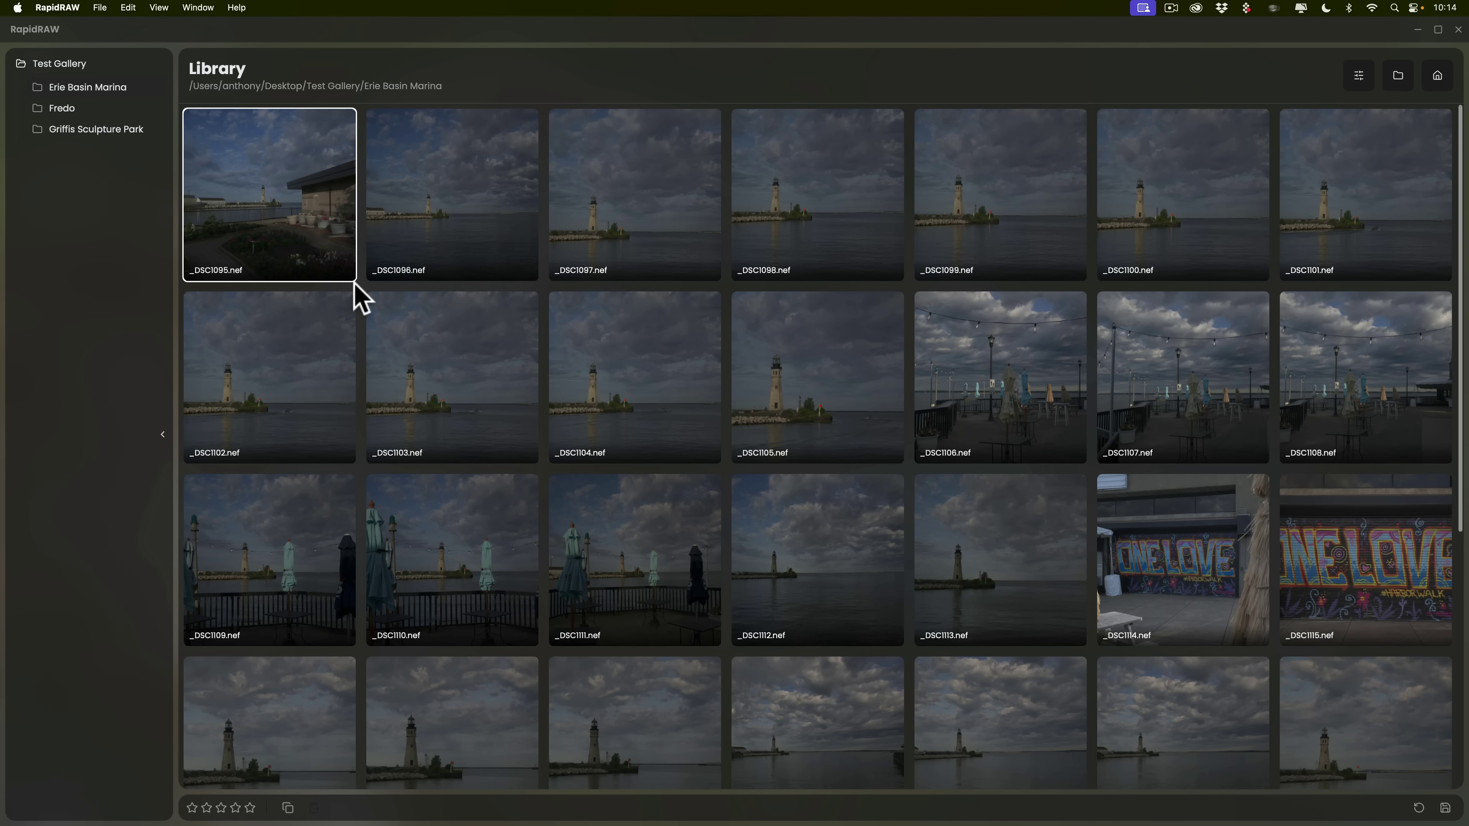
# - Open _DSC1095.nef in the editor and expand and collapse the Basic and Curves sections
pyautogui.doubleClick(283, 219)
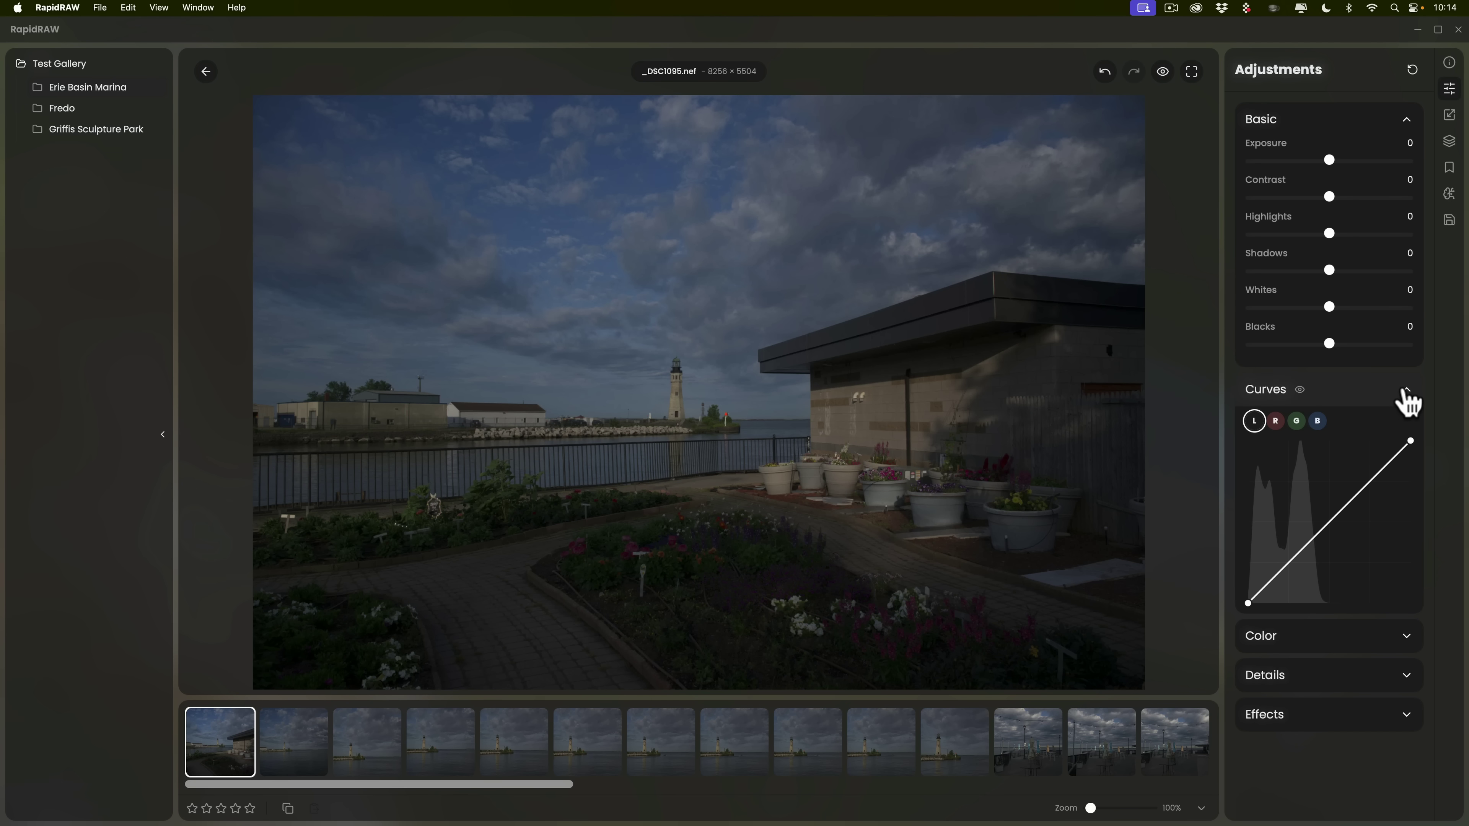
pyautogui.click(1407, 394)
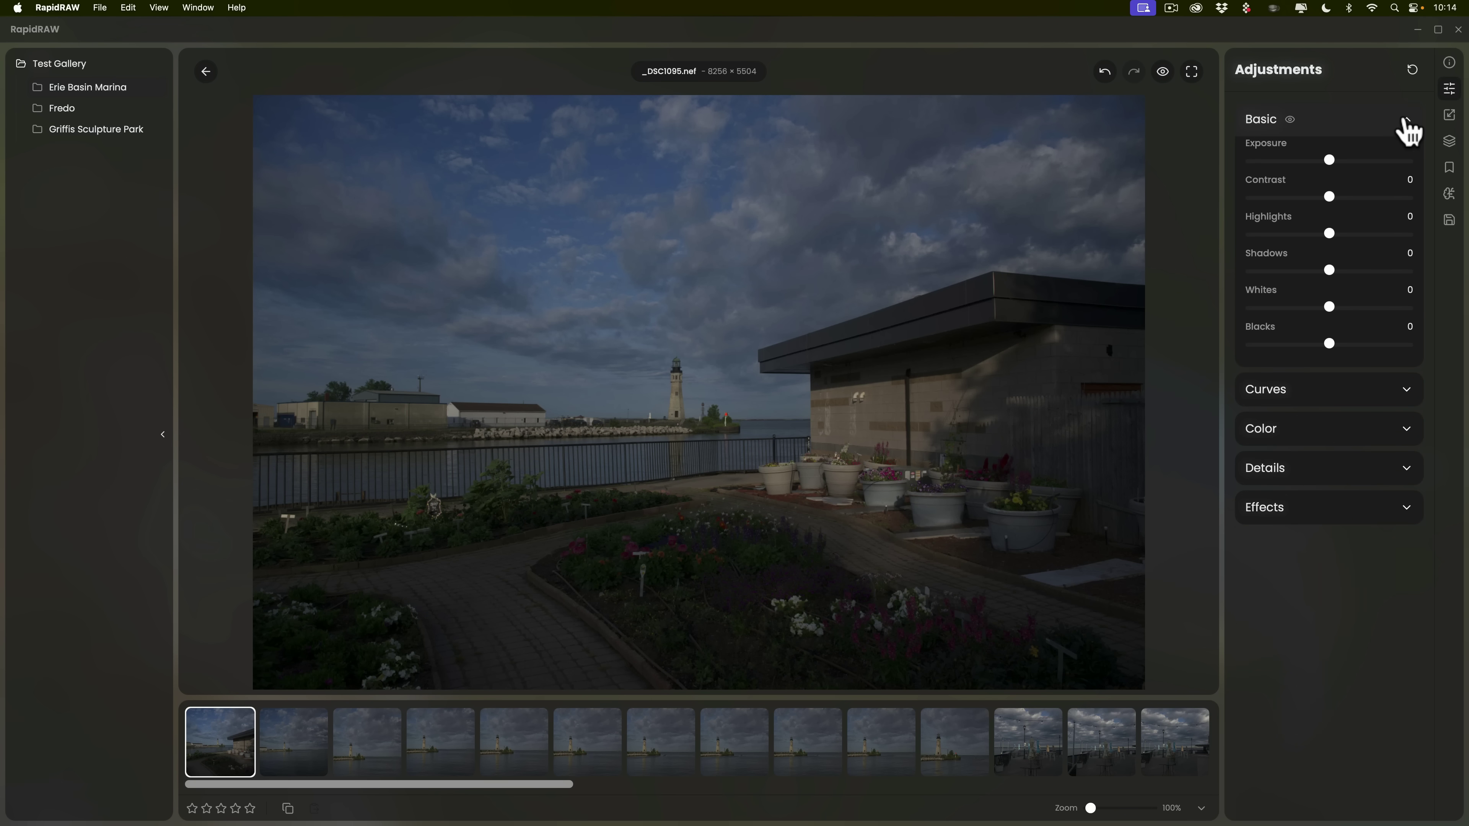
pyautogui.click(1405, 120)
pyautogui.click(1405, 119)
pyautogui.click(1405, 119)
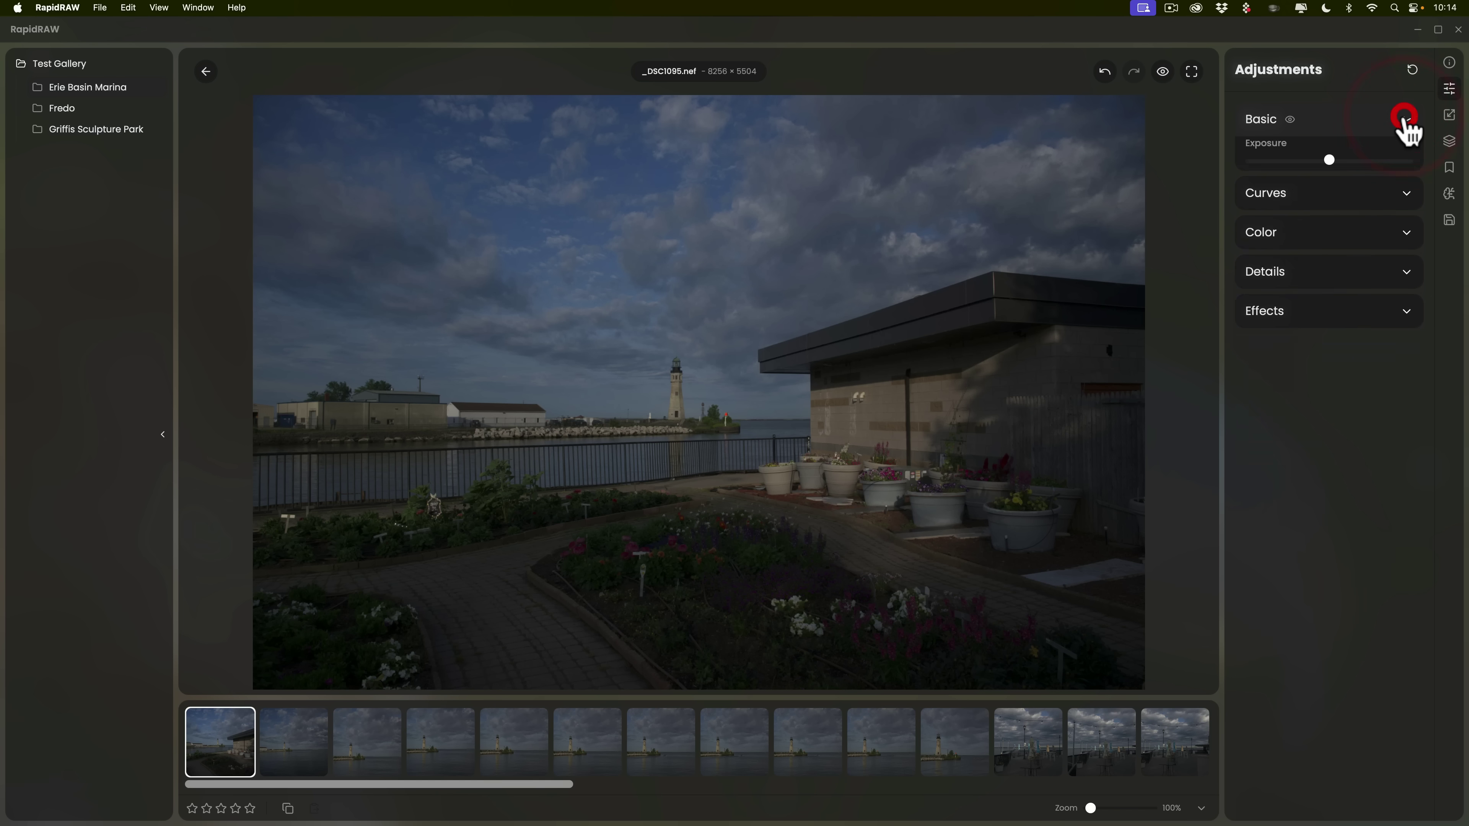
pyautogui.click(1407, 158)
pyautogui.click(1407, 158)
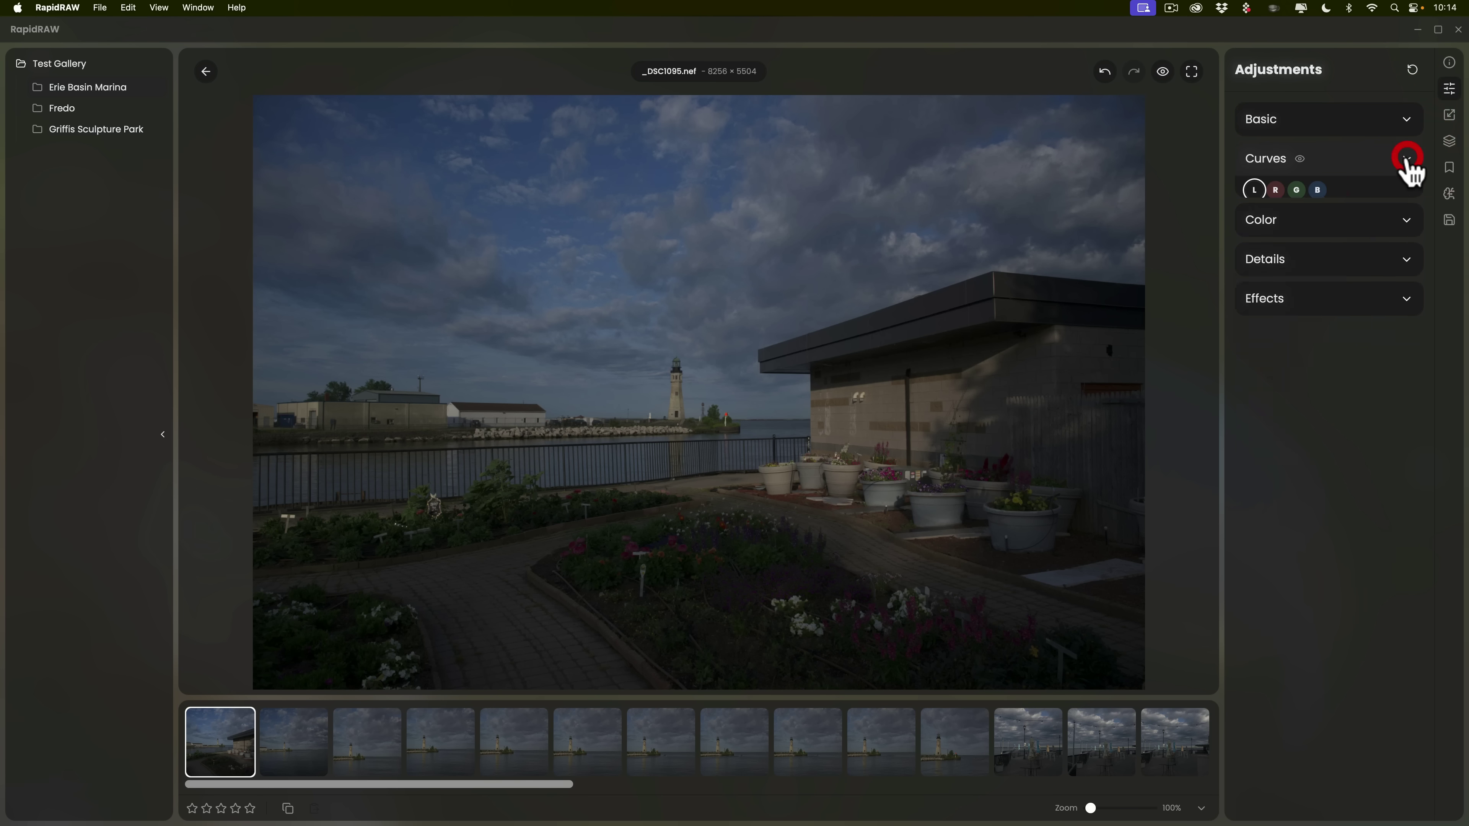
# - Preview the Color, Details and Effects sections, then show the Crop & Transform panel
pyautogui.click(1406, 199)
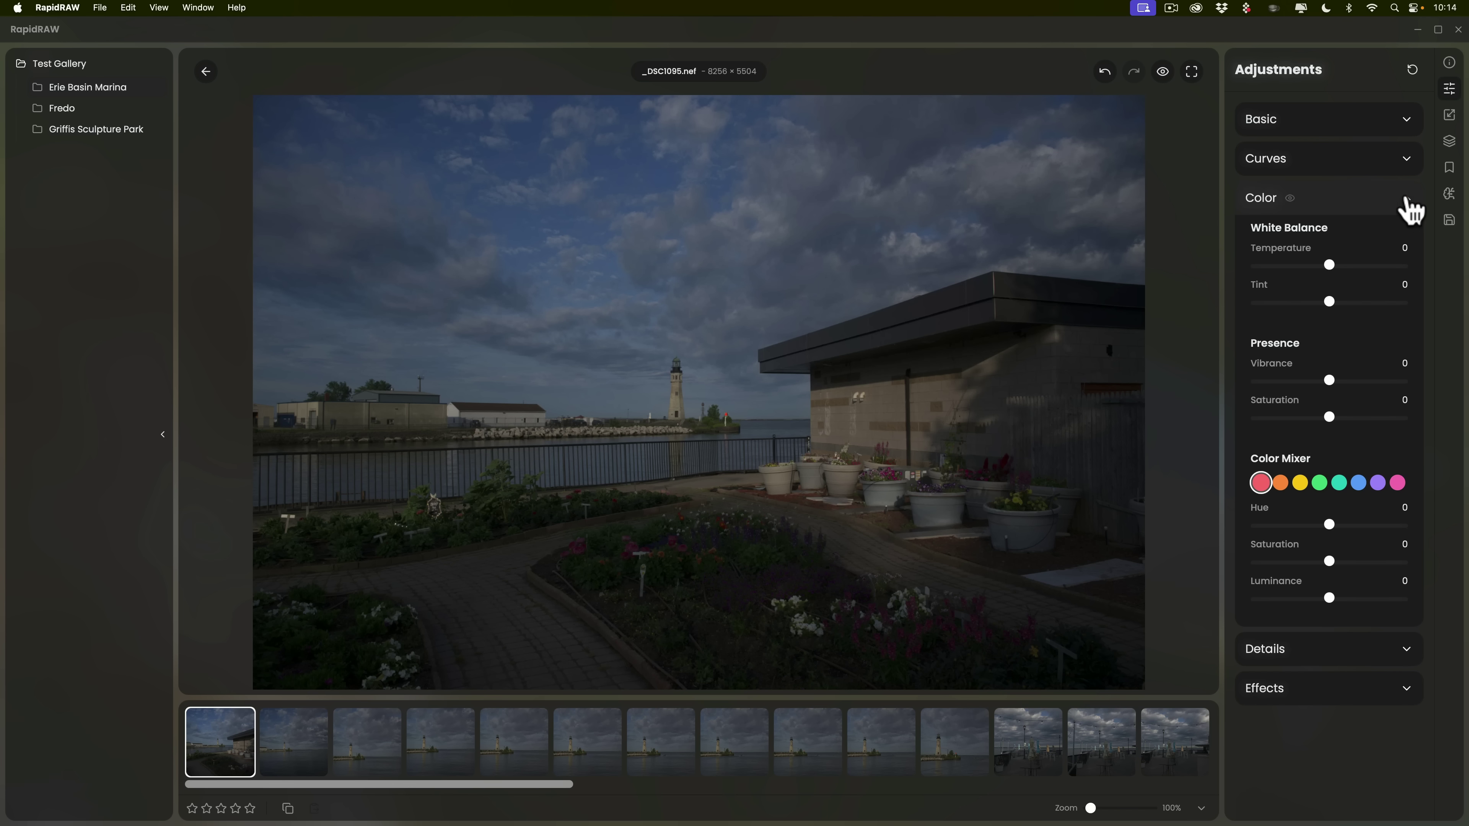
pyautogui.click(1406, 198)
pyautogui.click(1406, 238)
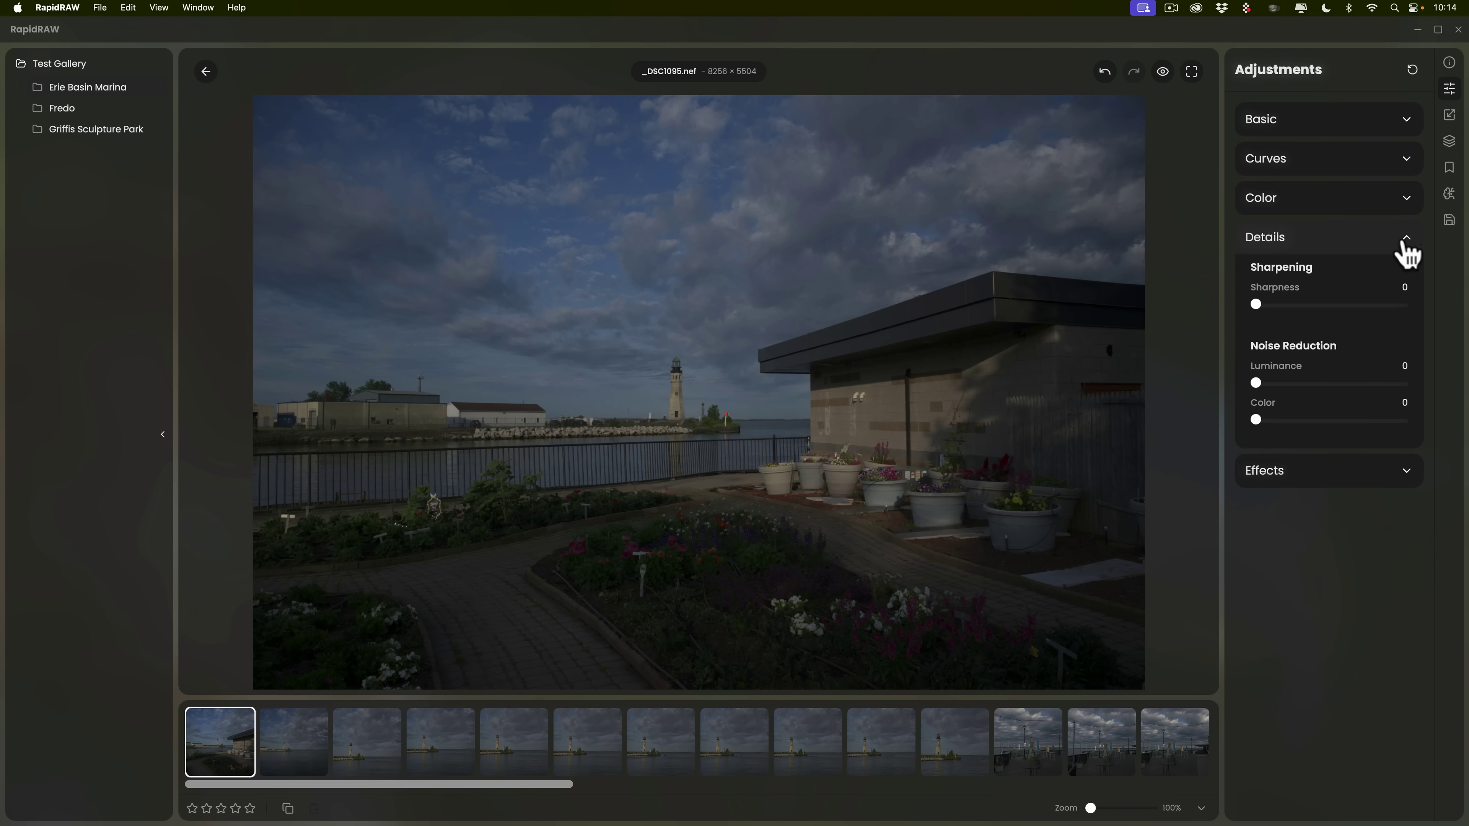
pyautogui.click(1407, 237)
pyautogui.click(1406, 281)
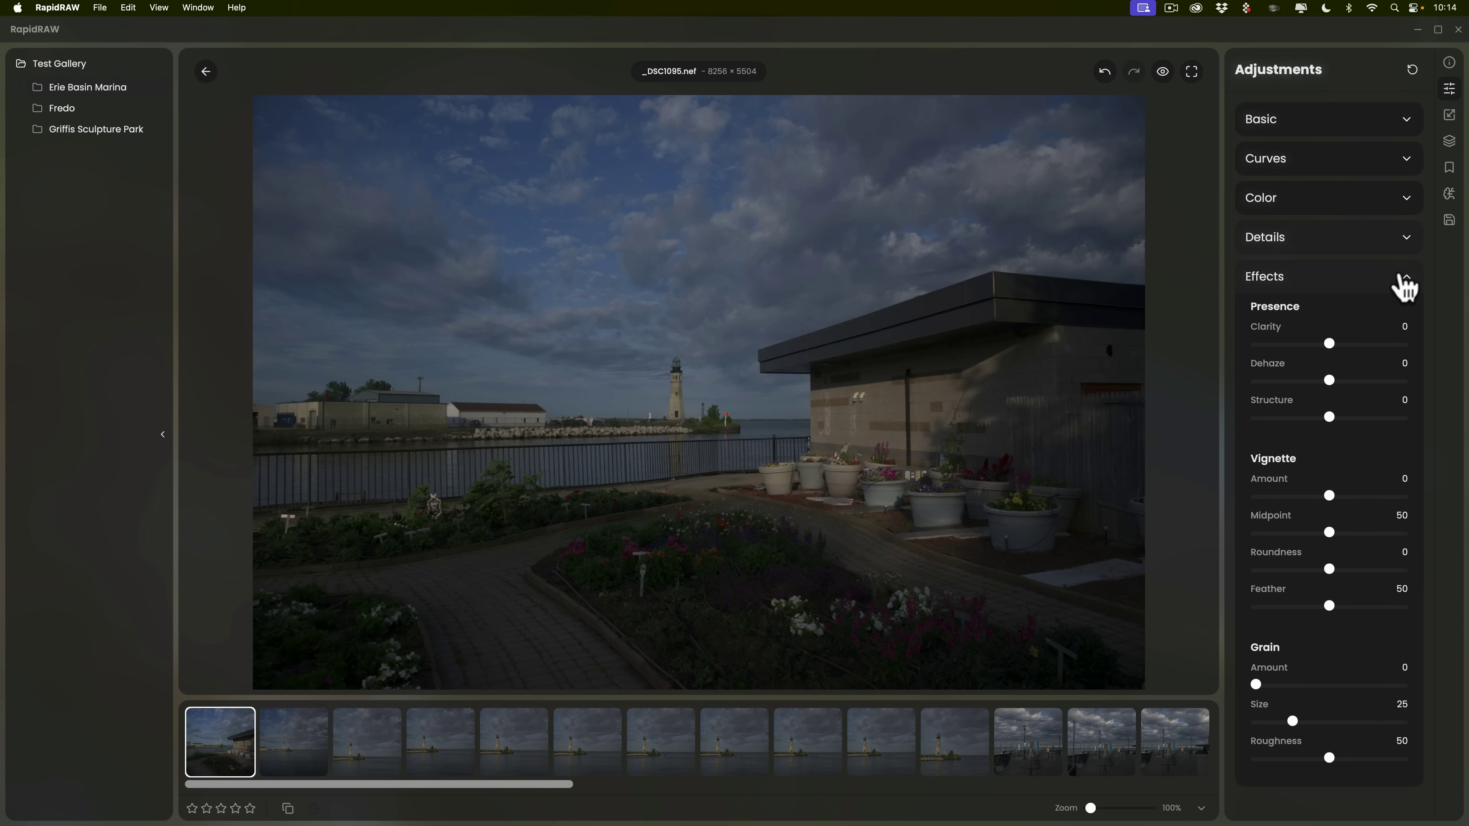
pyautogui.click(1404, 276)
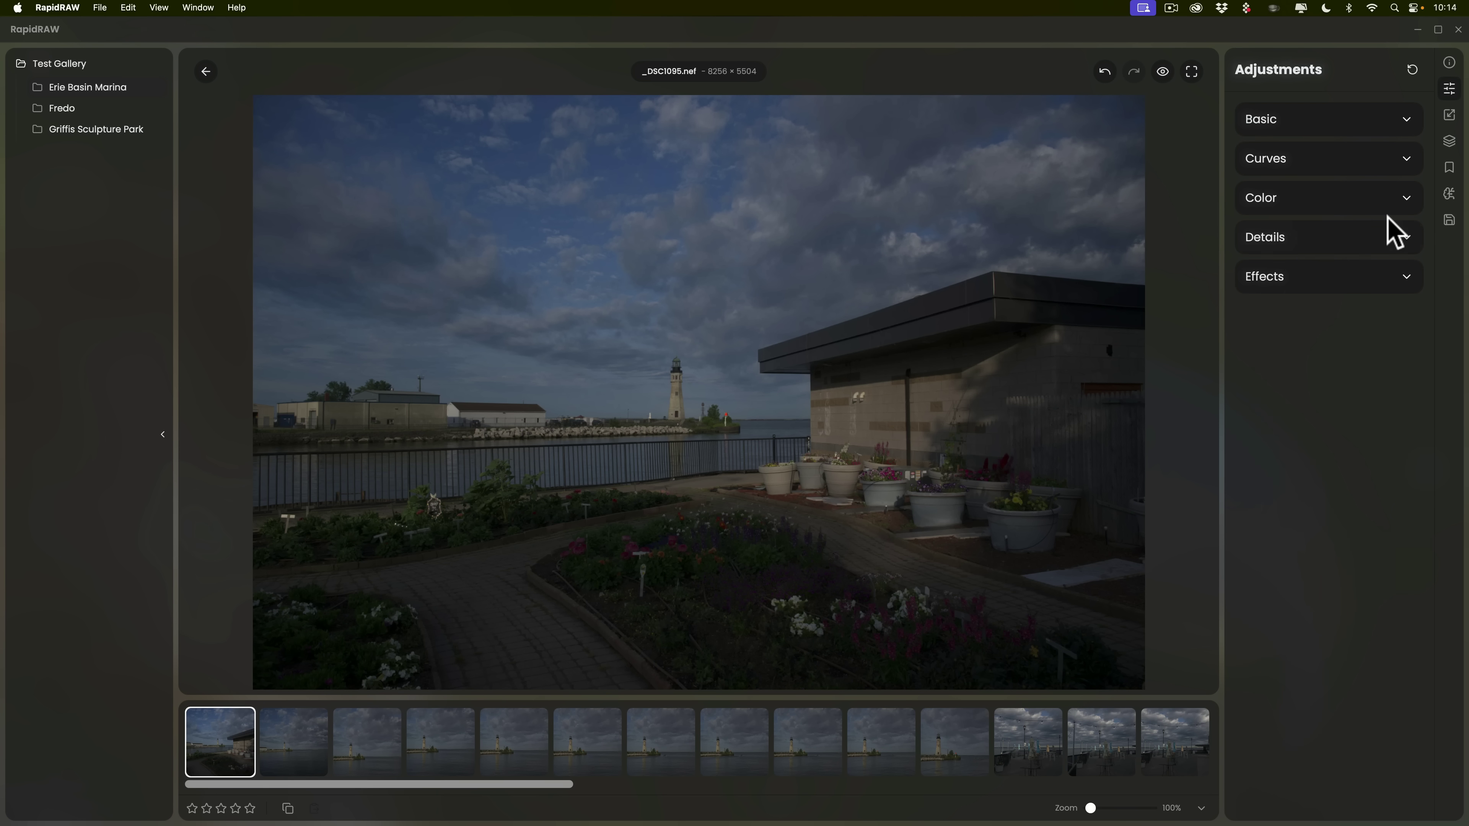
pyautogui.click(1451, 118)
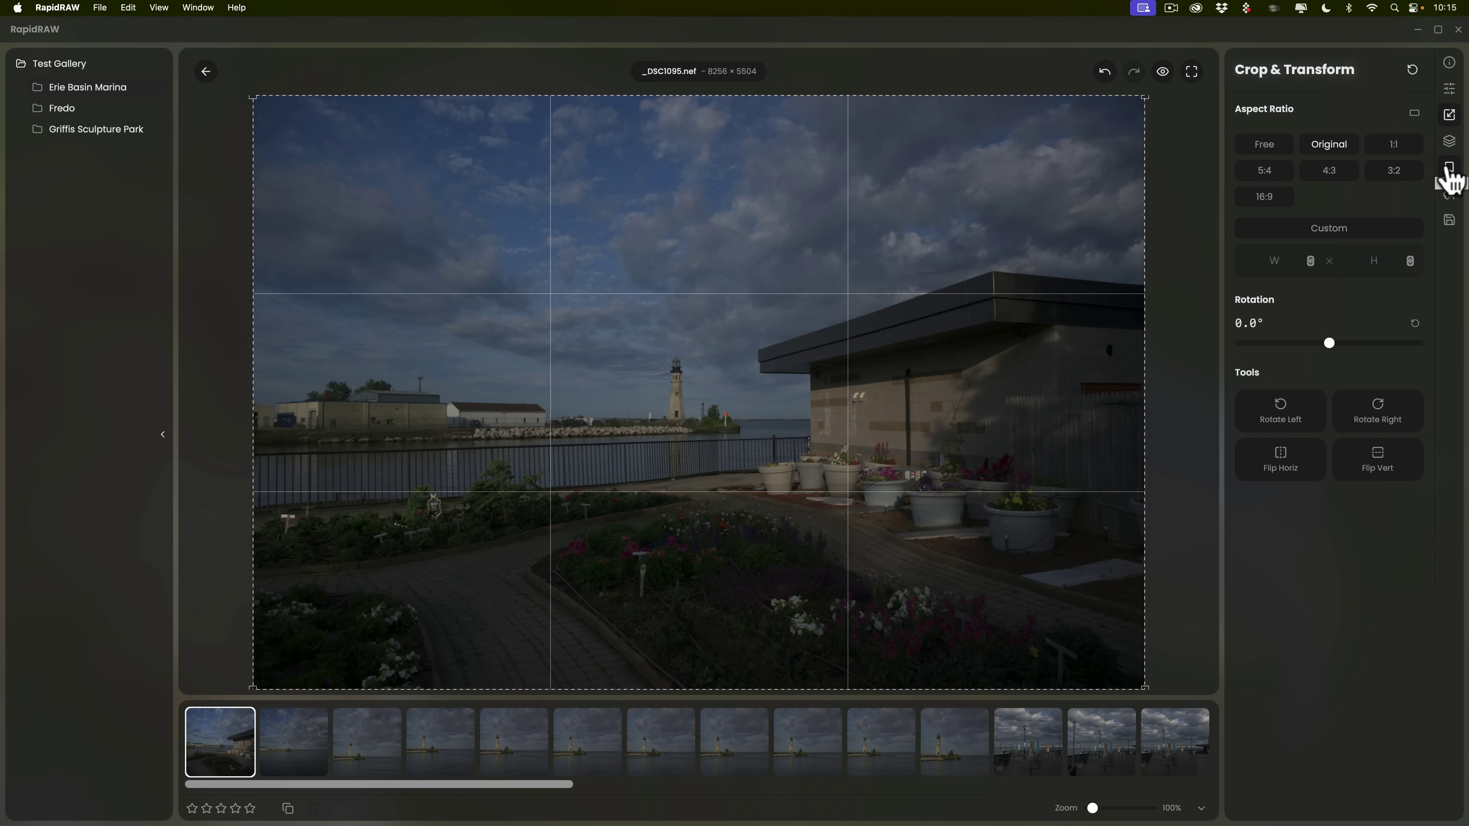
# - Check Presets and AI Tools (ComfyUI Not Detected), then return to the Adjustments panel
pyautogui.click(1450, 174)
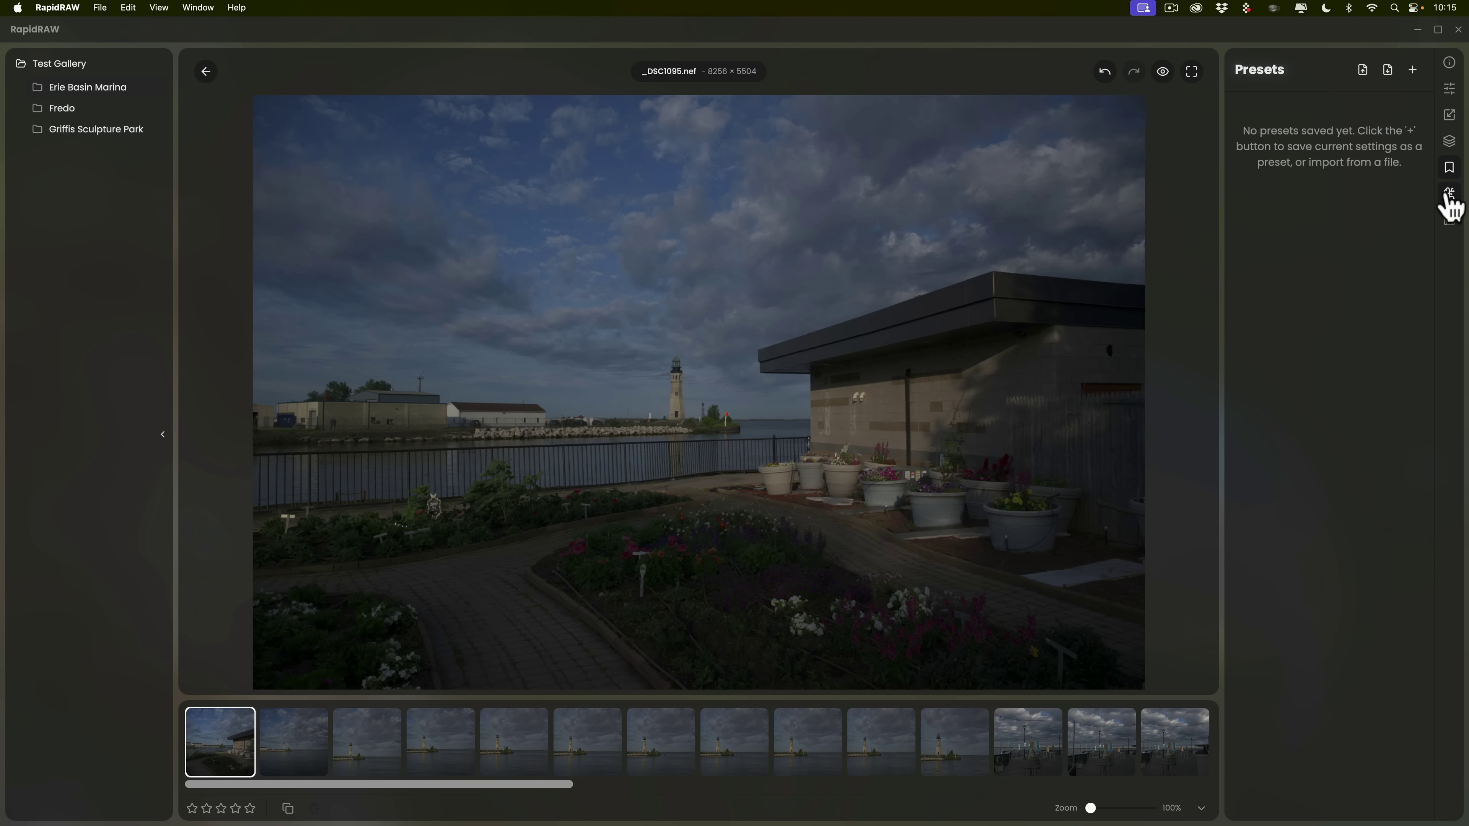
pyautogui.click(1450, 195)
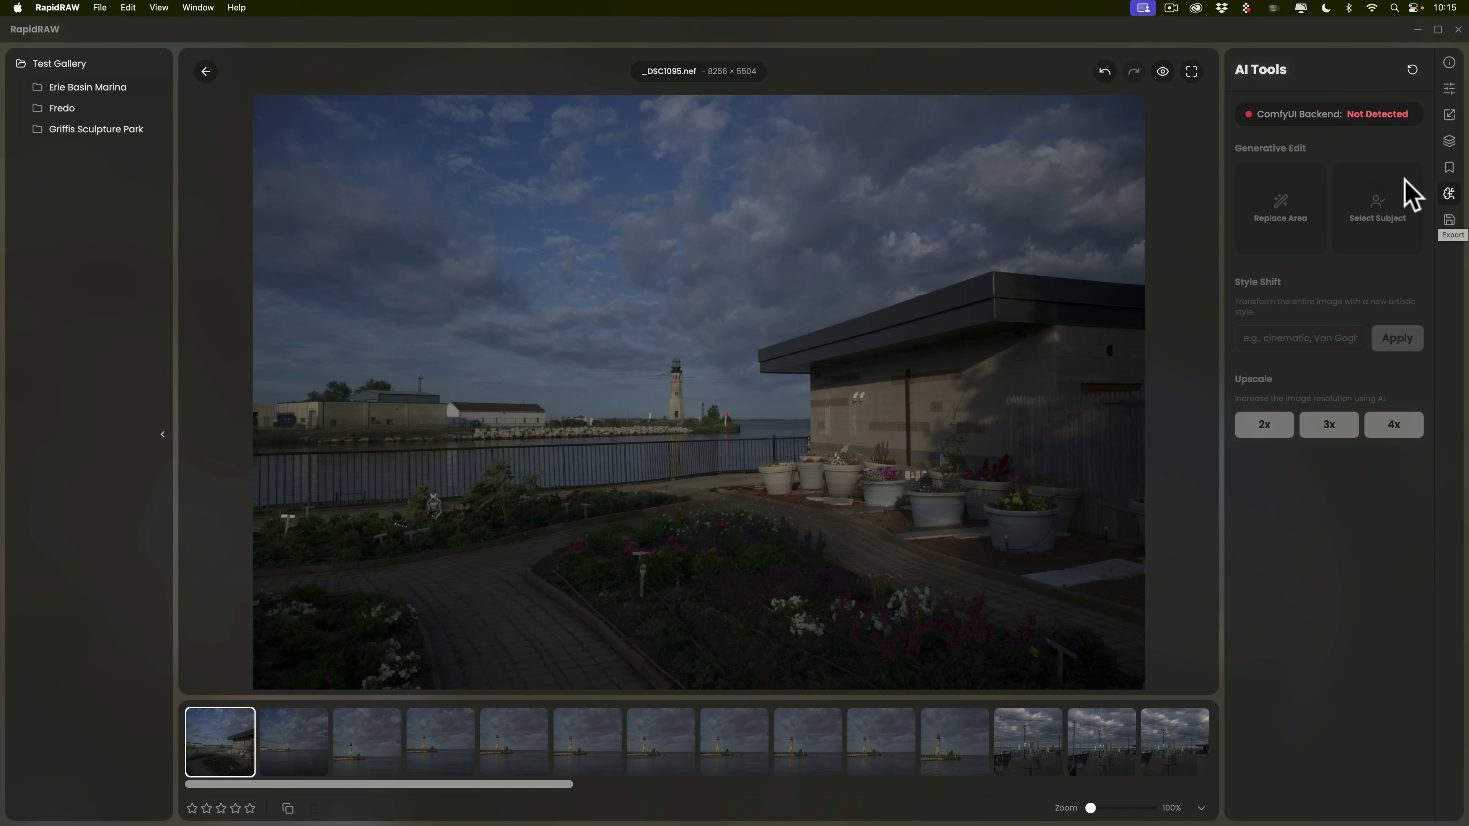
pyautogui.click(1449, 88)
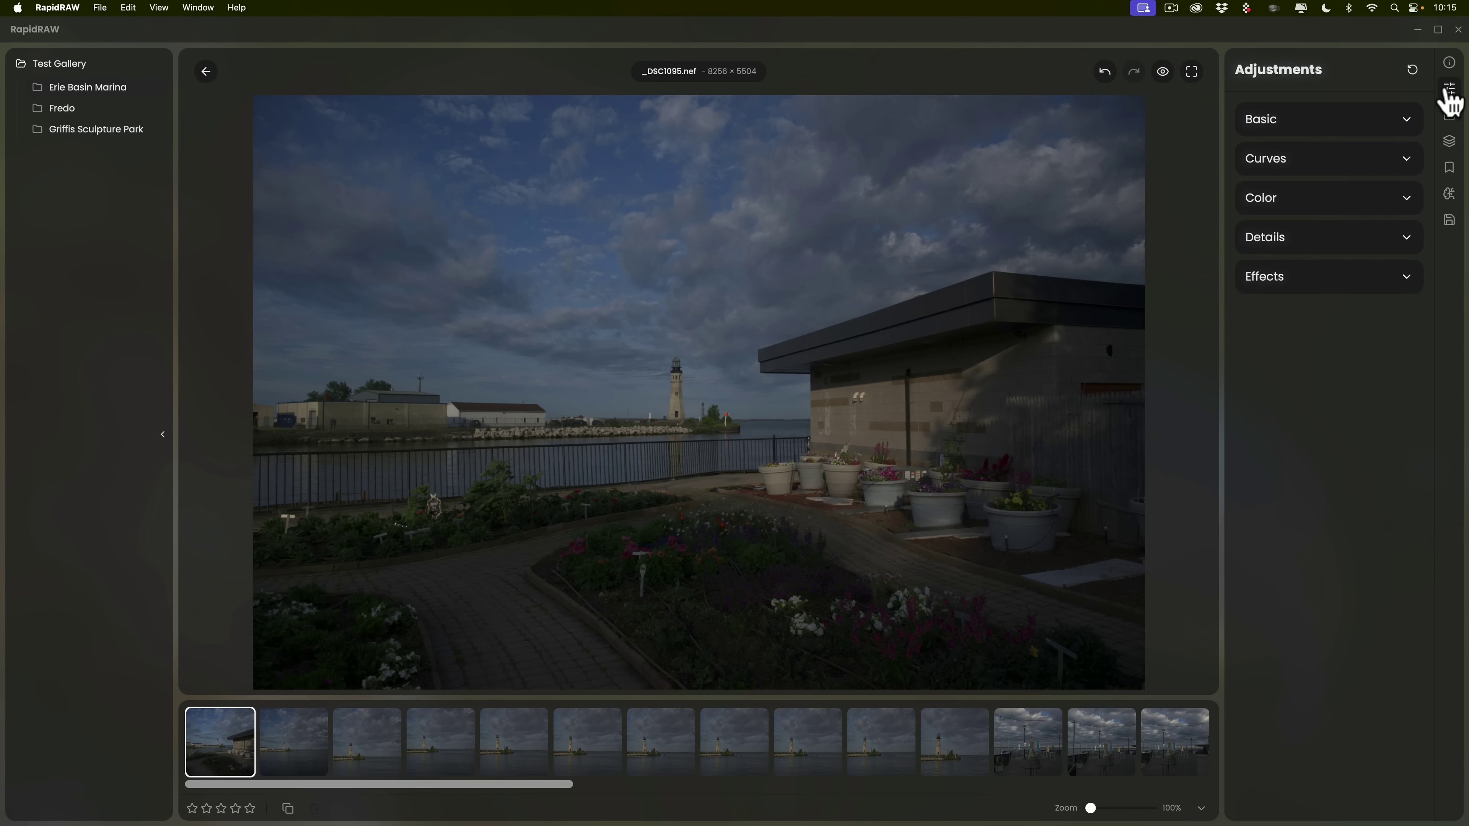
# - In Basic, set Shadows 100, Highlights -47, Whites 66 and Blacks -24
pyautogui.click(1407, 118)
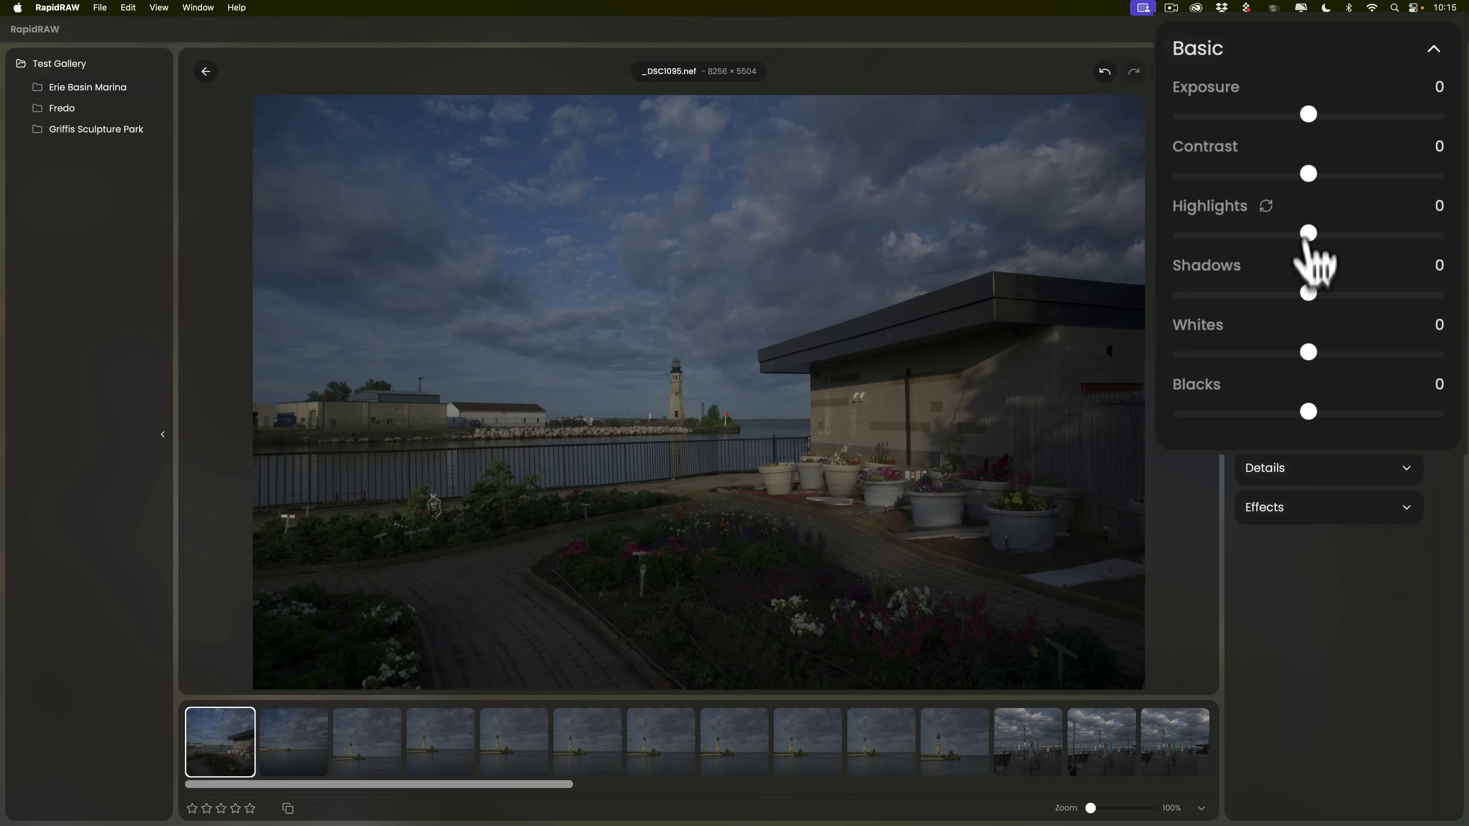
pyautogui.moveTo(1310, 292); pyautogui.dragTo(1435, 292)
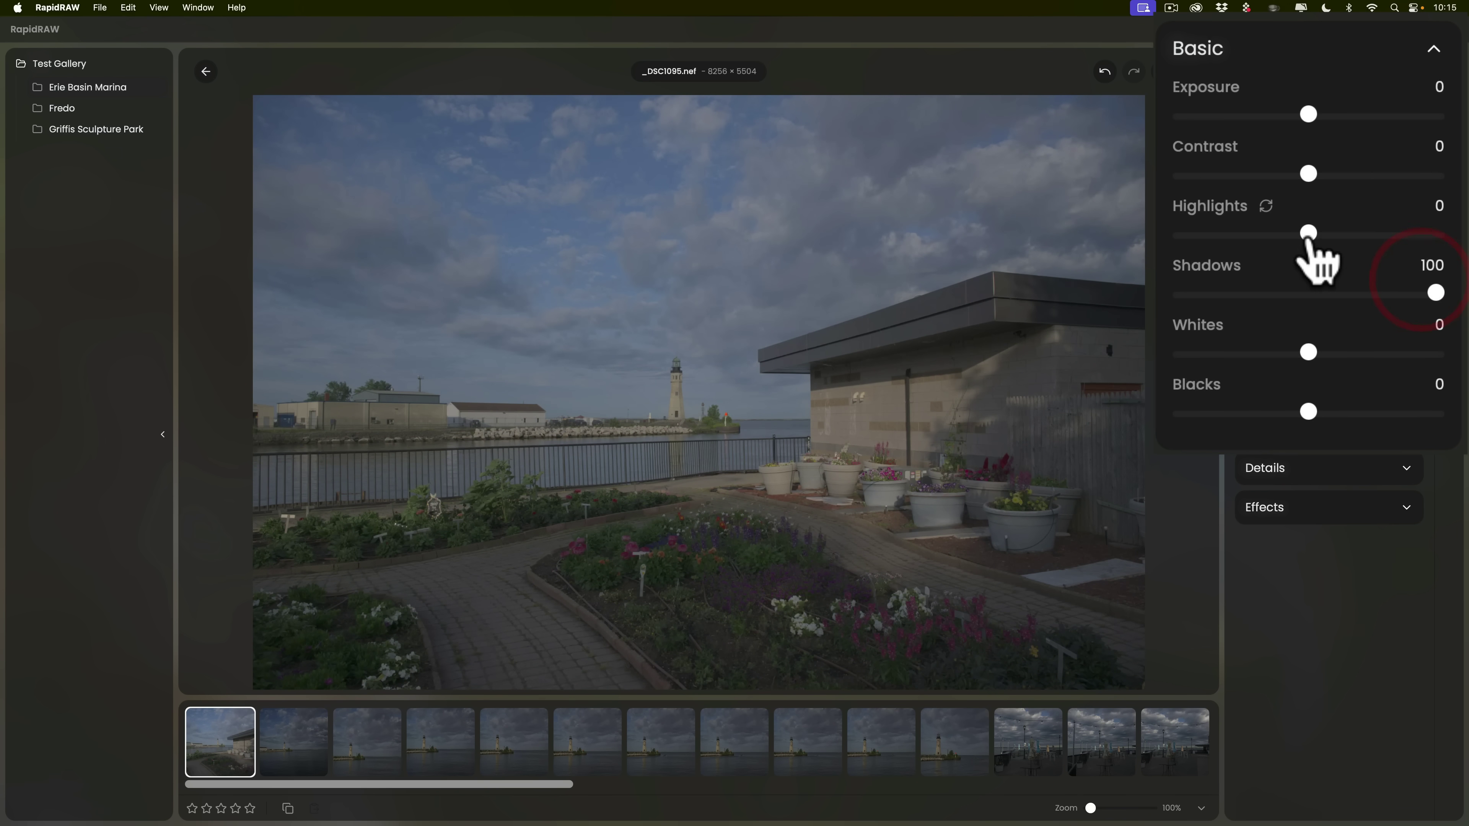
pyautogui.moveTo(1308, 233); pyautogui.dragTo(1247, 234)
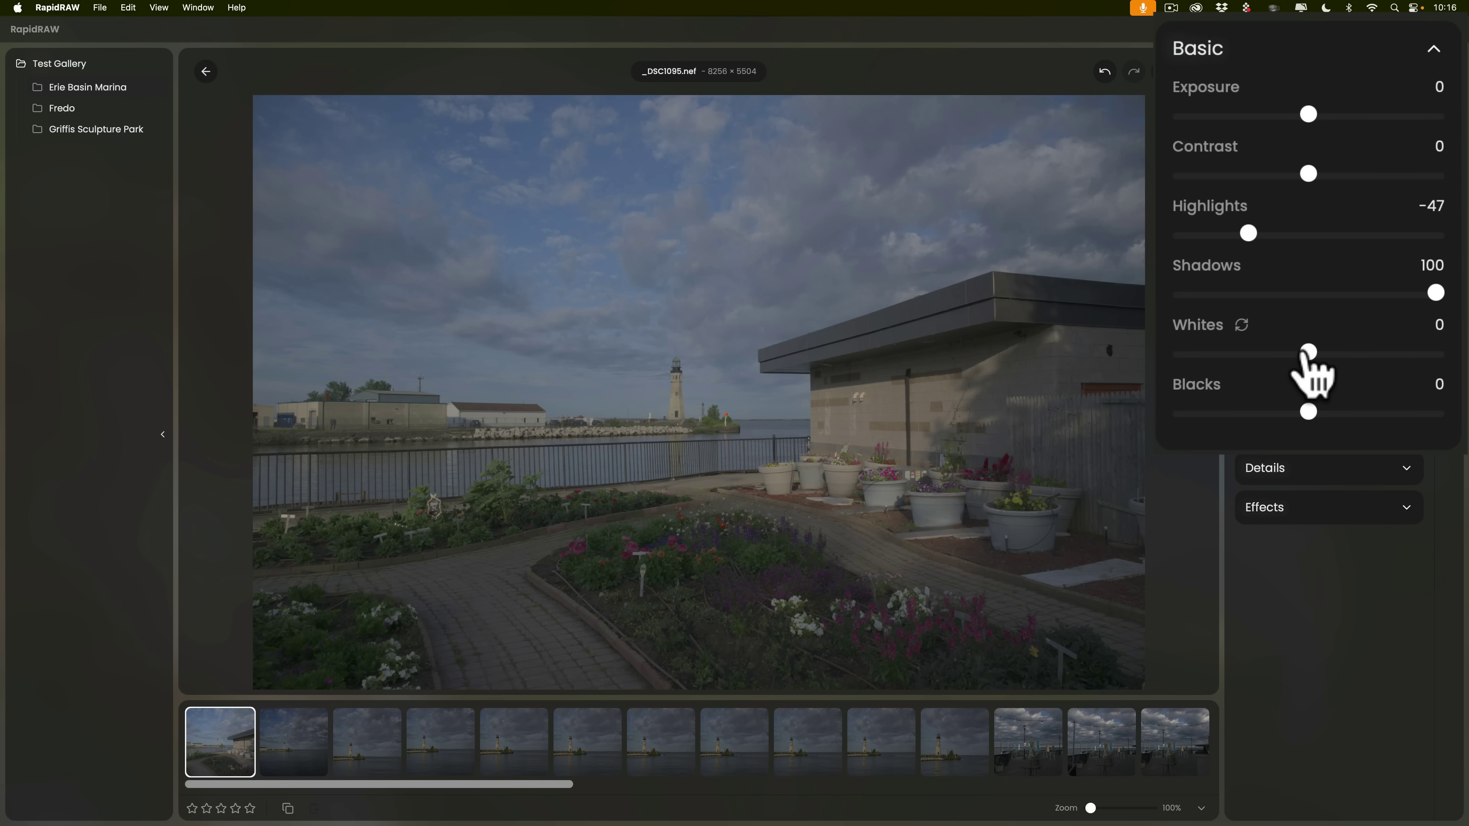
pyautogui.moveTo(1307, 352); pyautogui.dragTo(1393, 353)
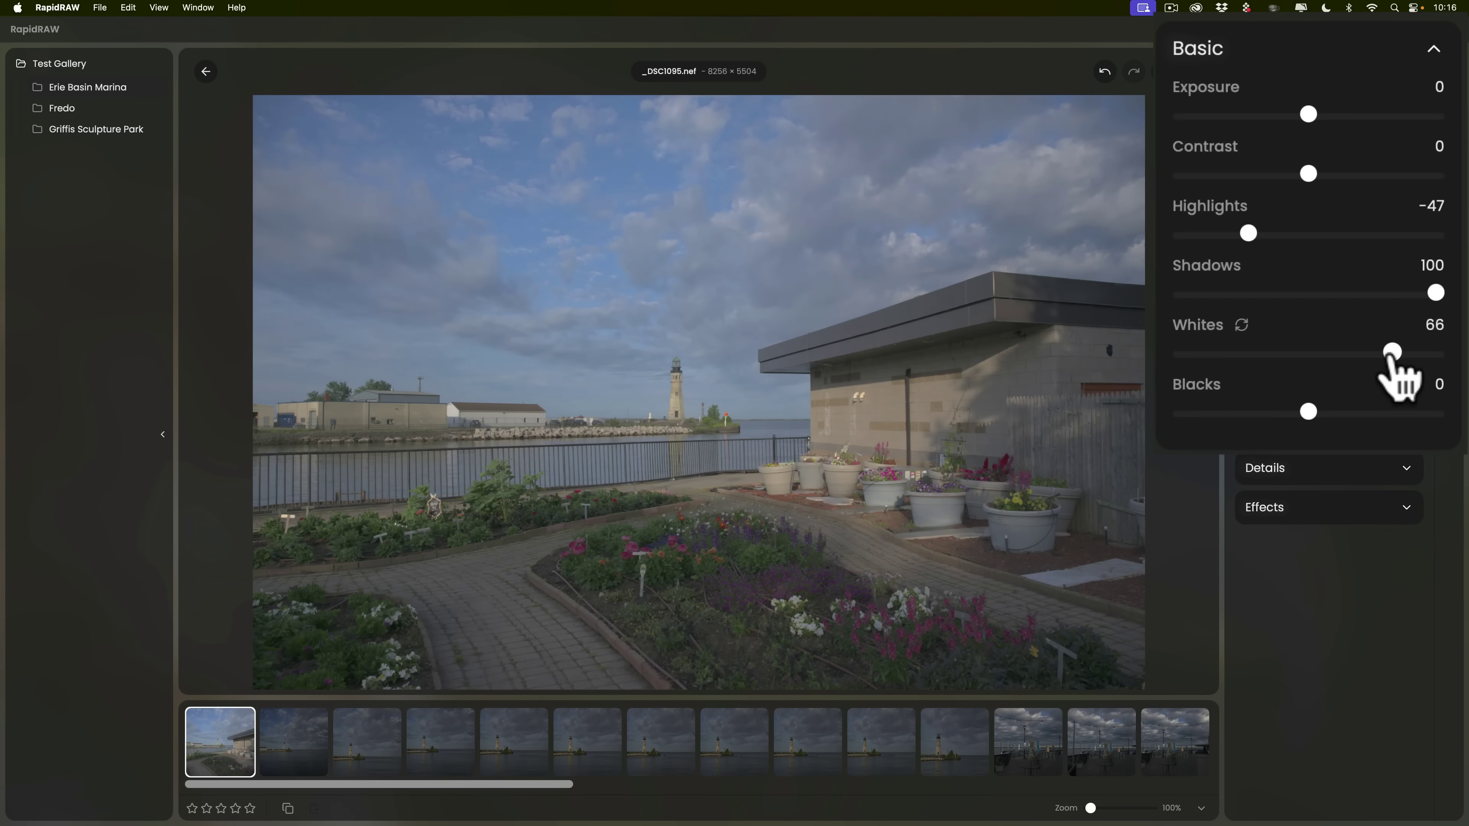
pyautogui.click(1307, 412)
pyautogui.moveTo(1308, 411); pyautogui.dragTo(1275, 411)
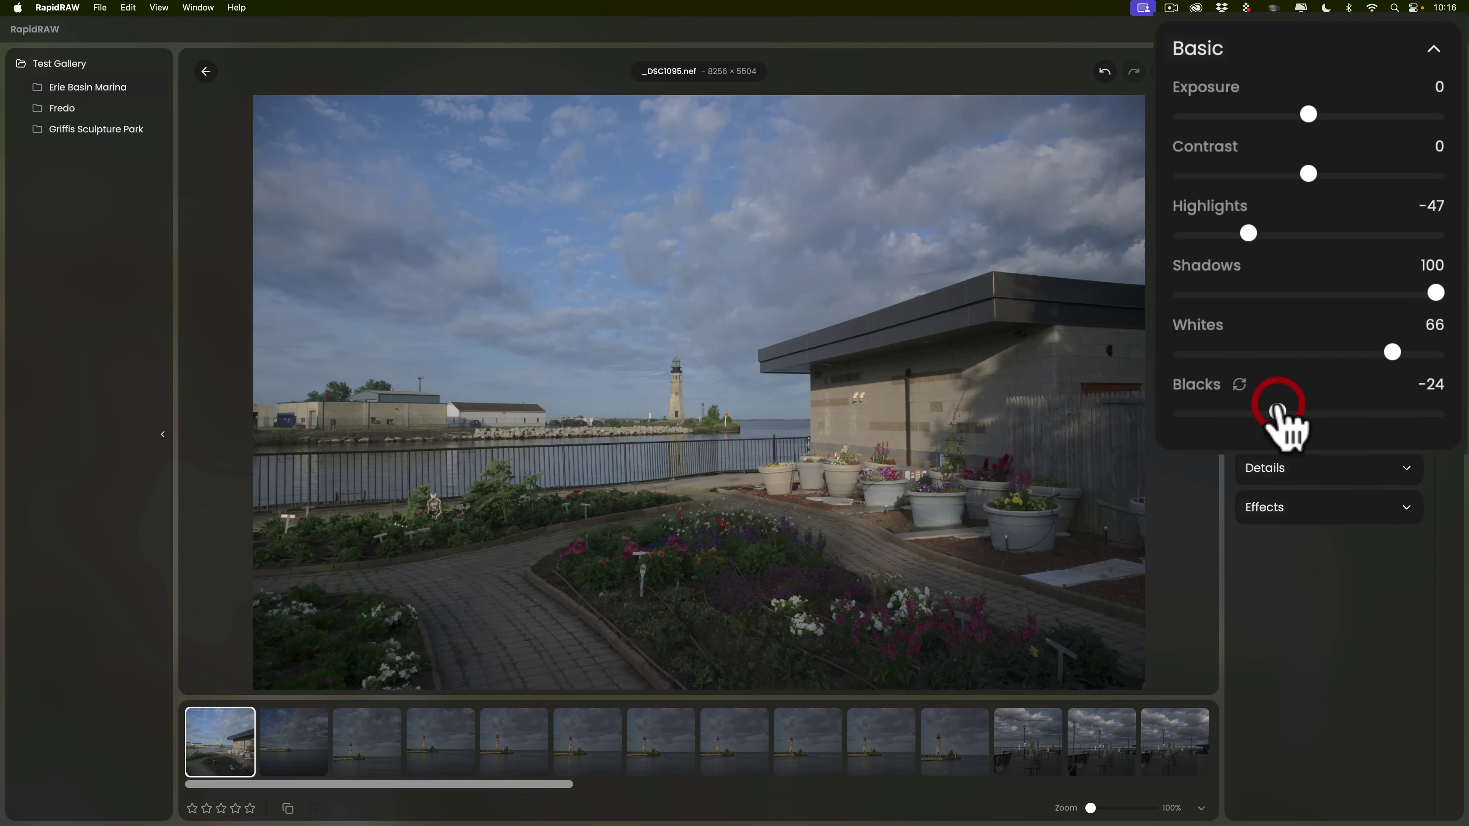
# - Add three points to the luminance curve, shaping a gentle S contrast curve
pyautogui.click(1407, 119)
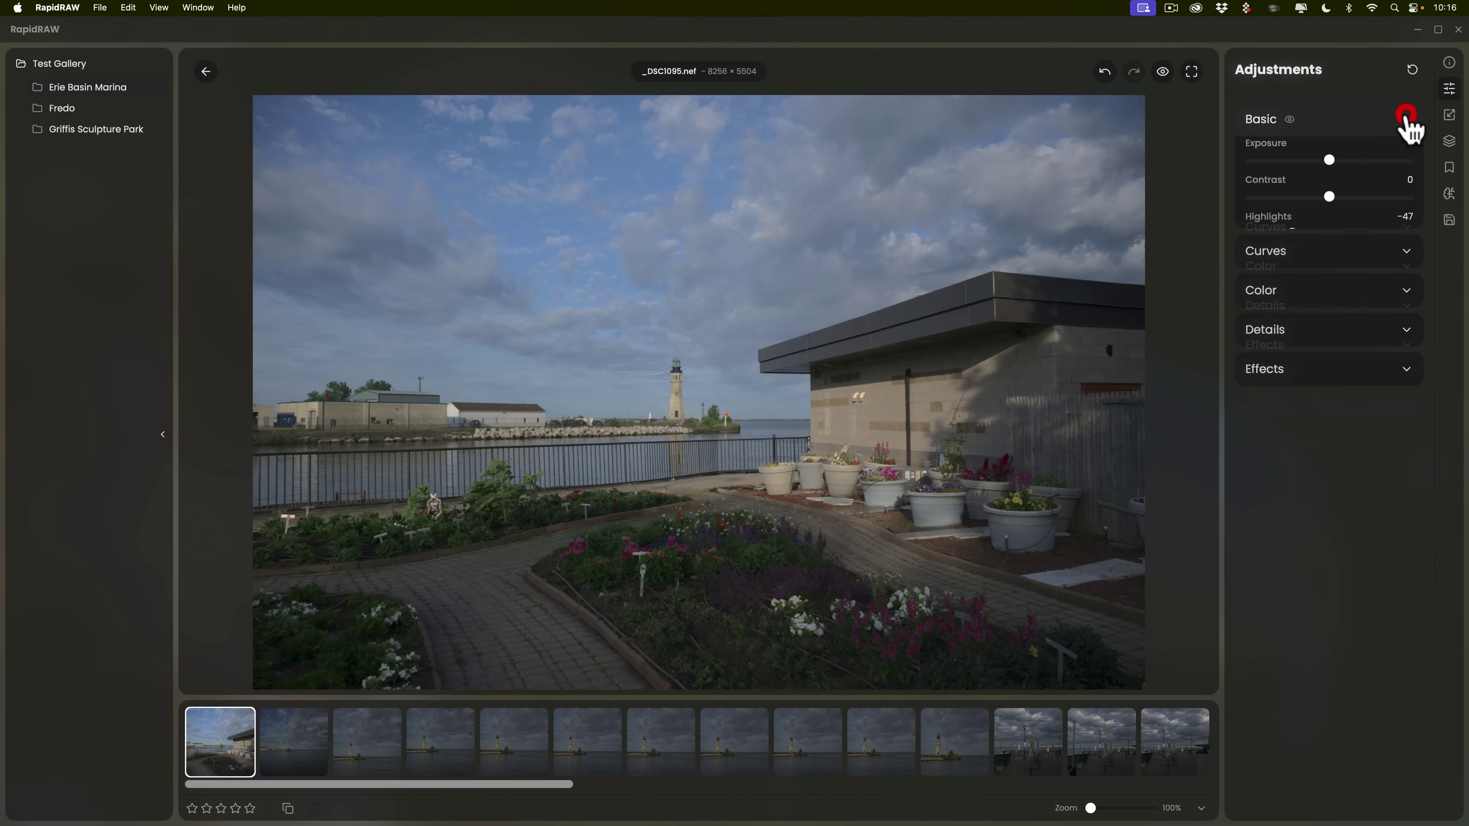
pyautogui.click(1406, 157)
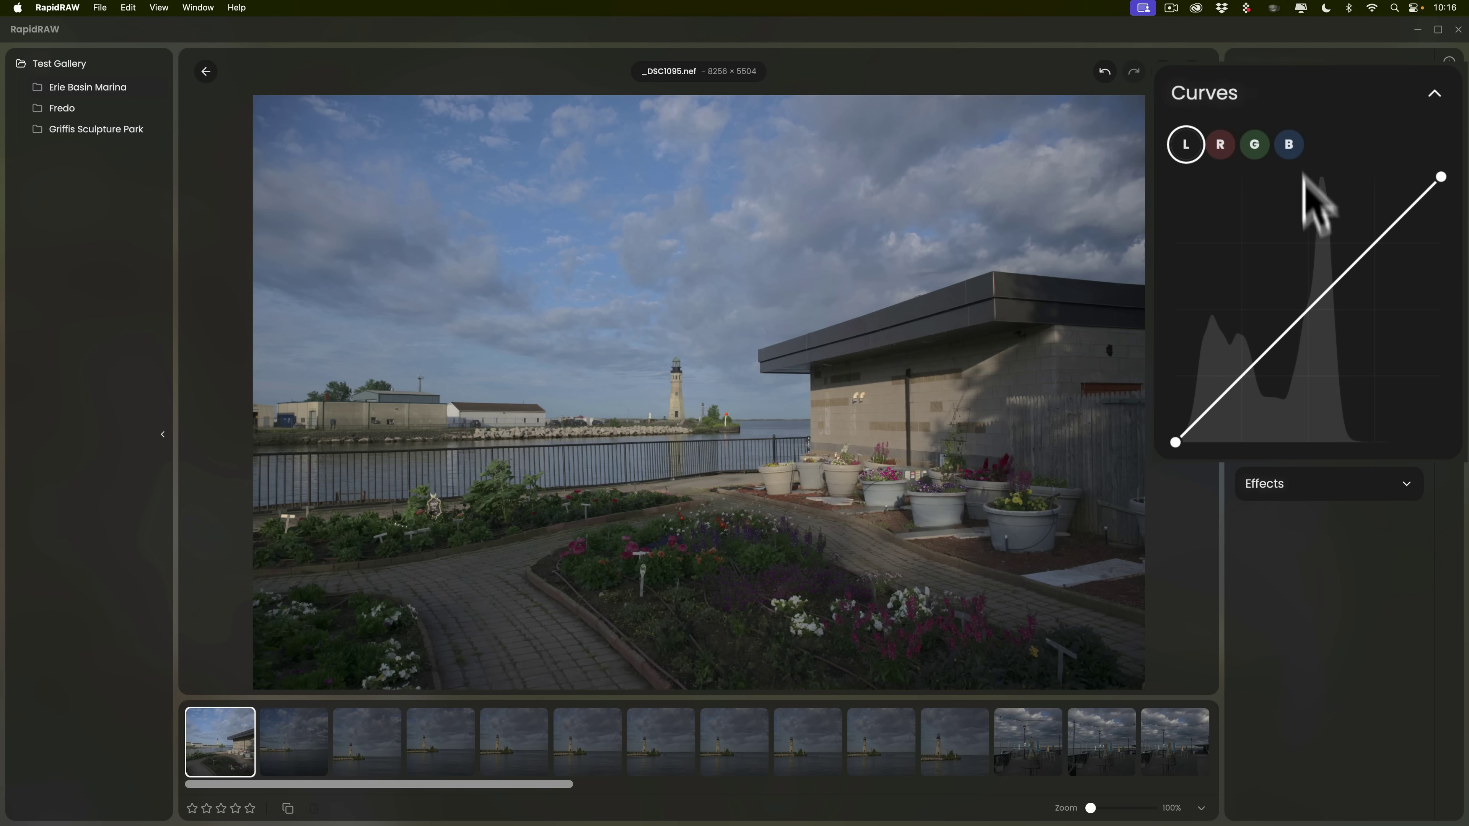
pyautogui.click(1308, 306)
pyautogui.click(1241, 377)
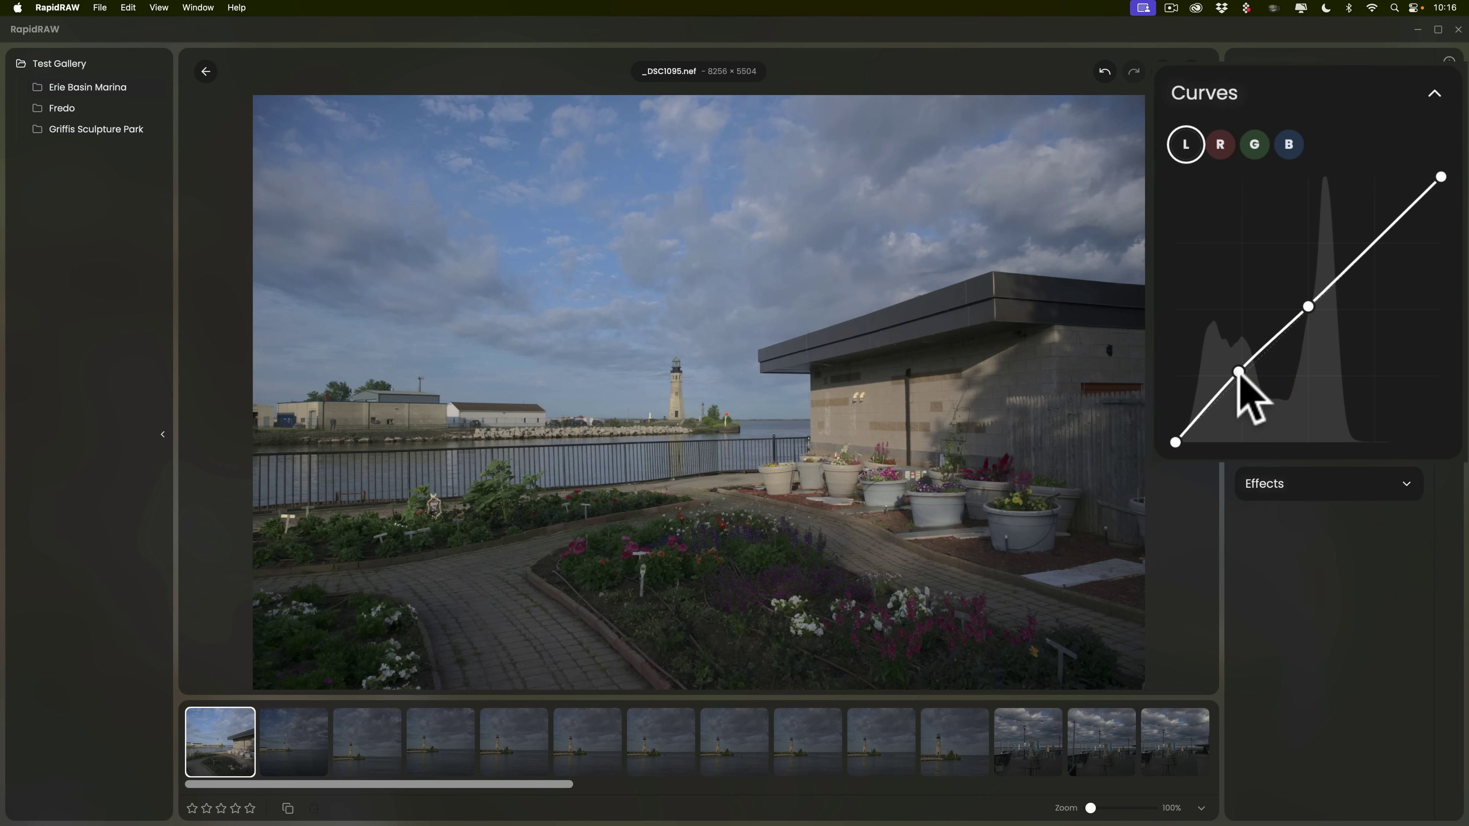
pyautogui.moveTo(1240, 377); pyautogui.dragTo(1243, 382)
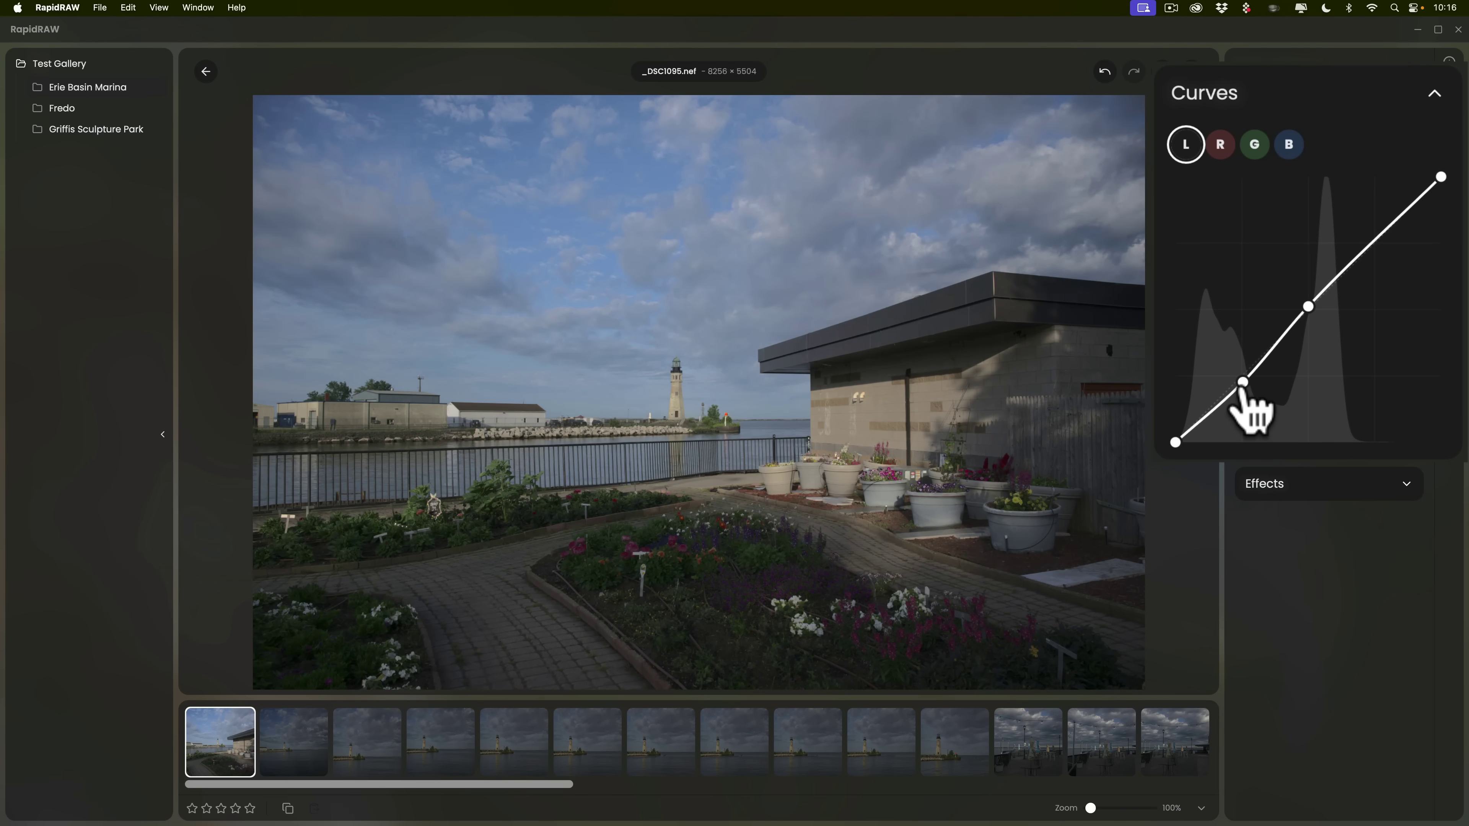
pyautogui.click(1363, 235)
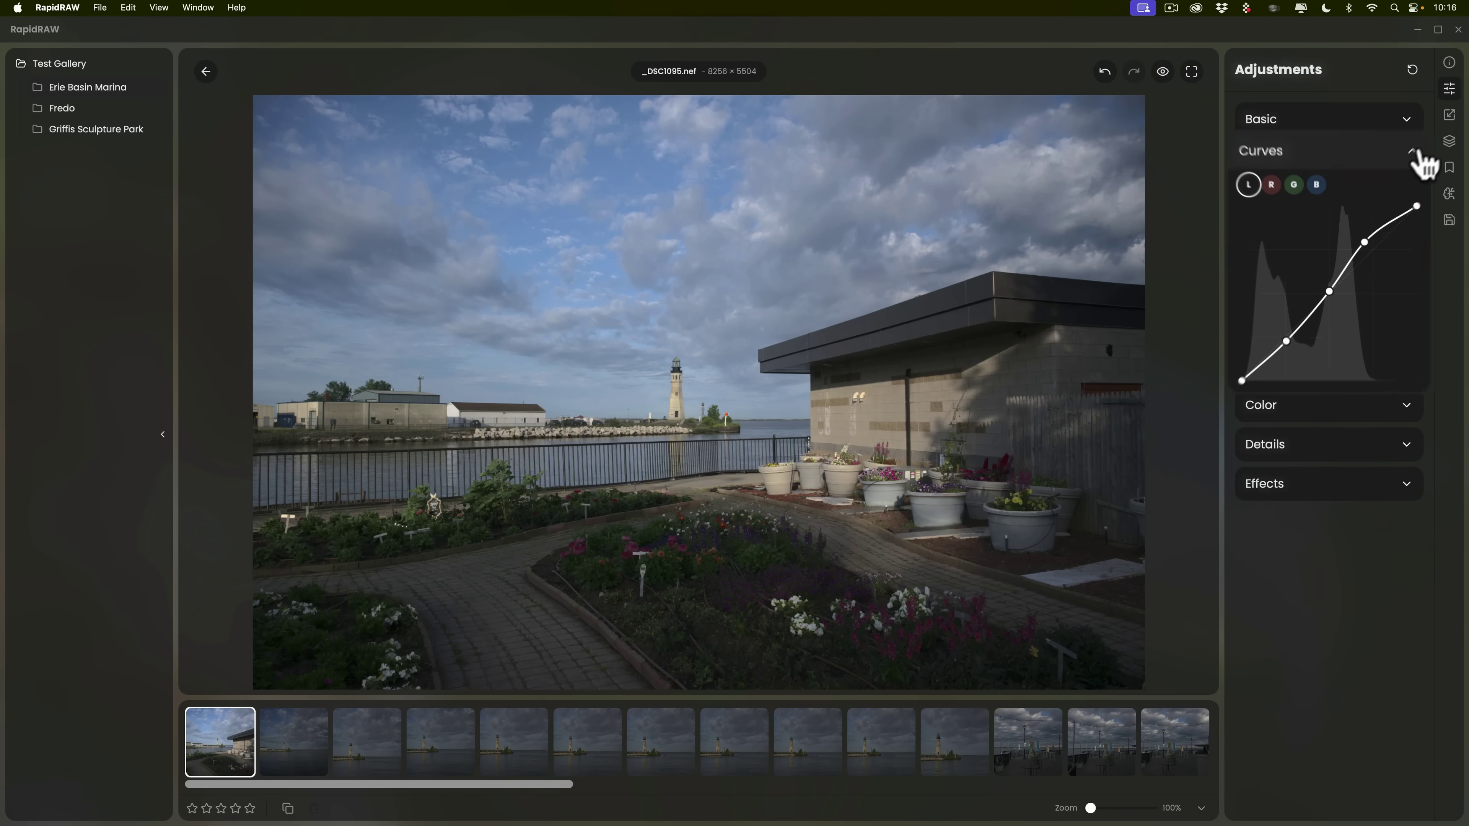
# - Leave Temperature reset to 0 and raise global Saturation to 29
pyautogui.click(1410, 159)
pyautogui.click(1405, 202)
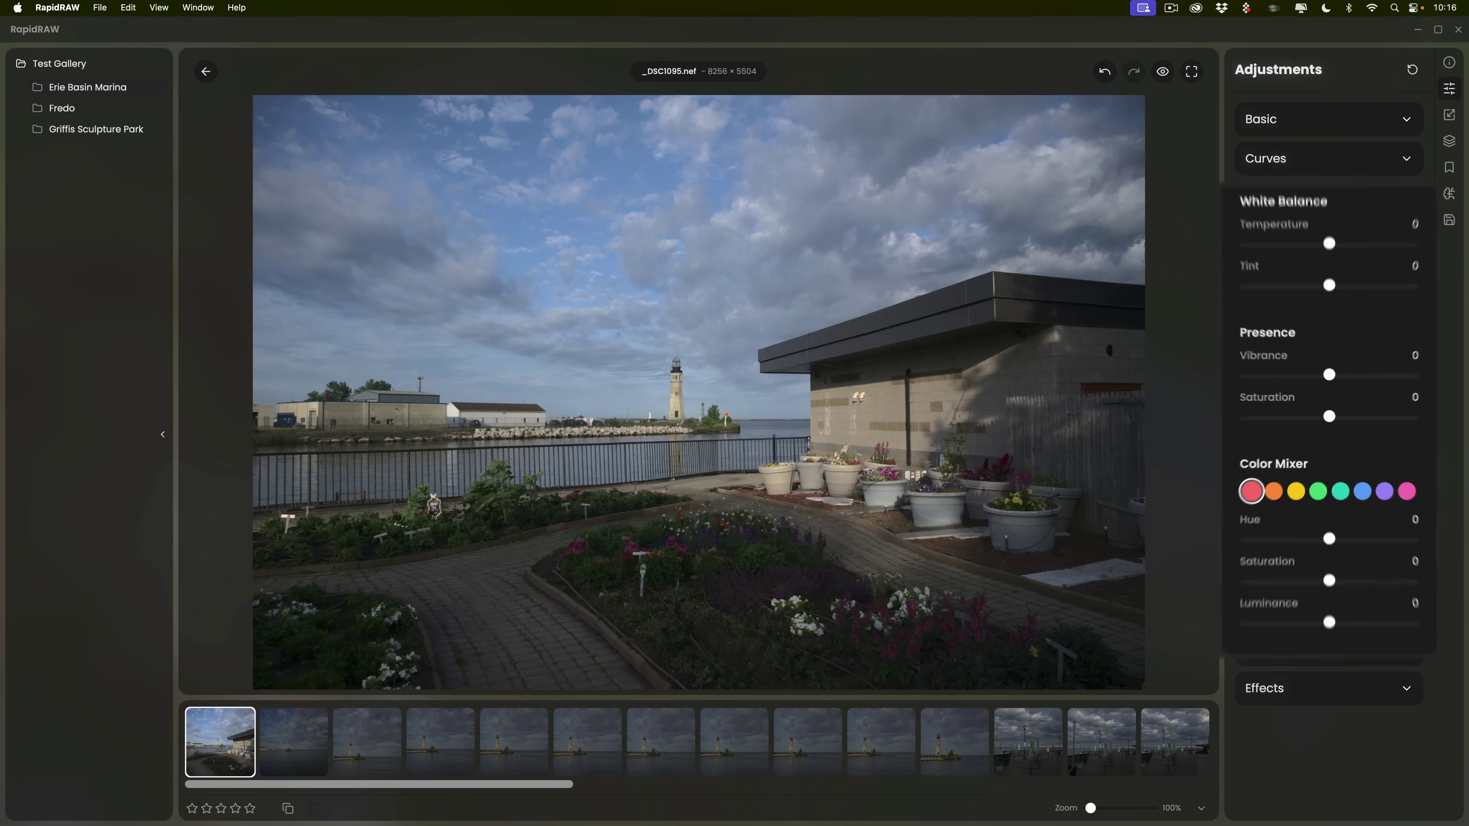
pyautogui.moveTo(1308, 167); pyautogui.dragTo(1232, 166)
pyautogui.click(1237, 166)
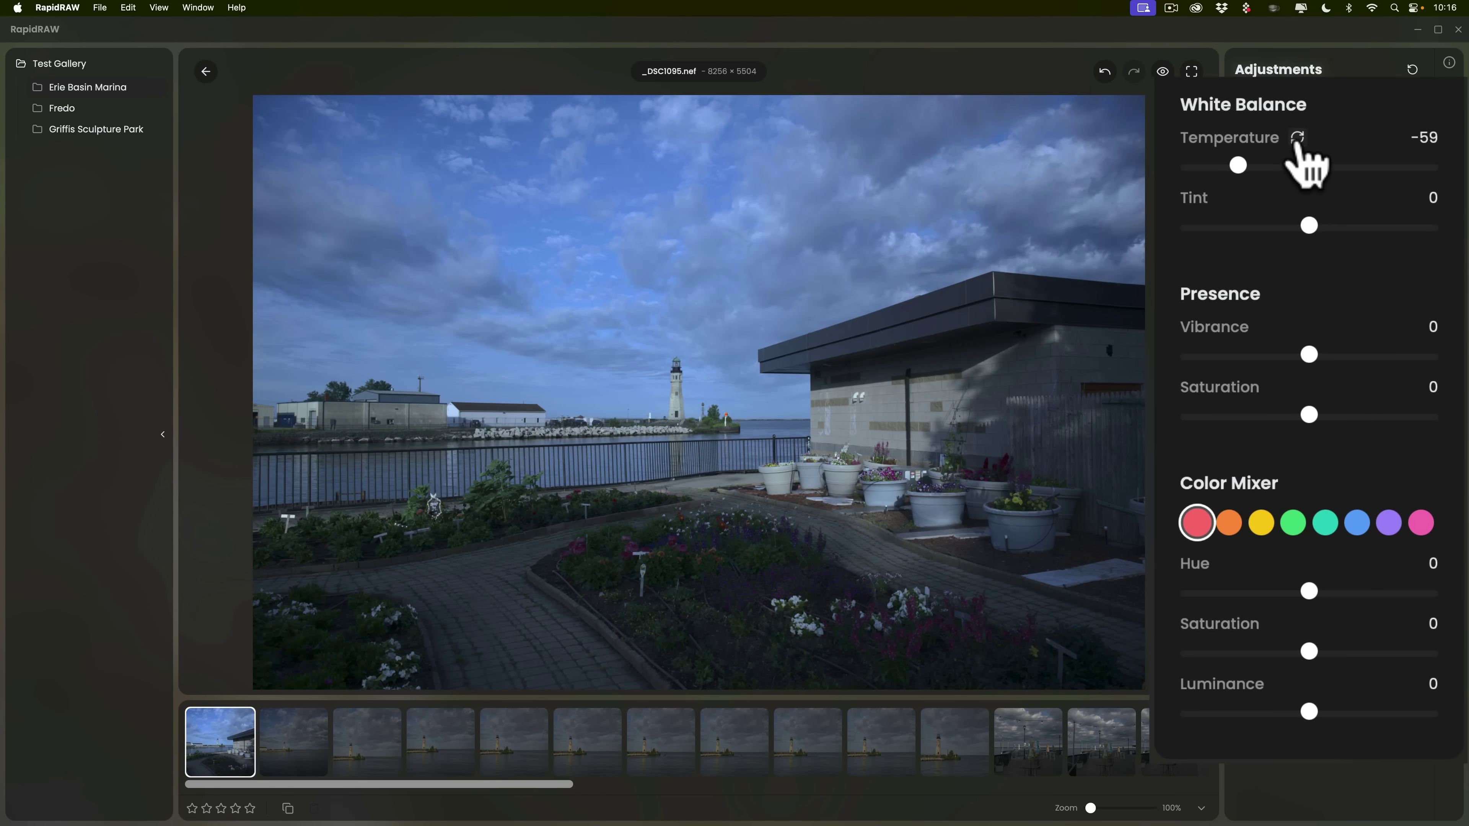
pyautogui.doubleClick(1238, 167)
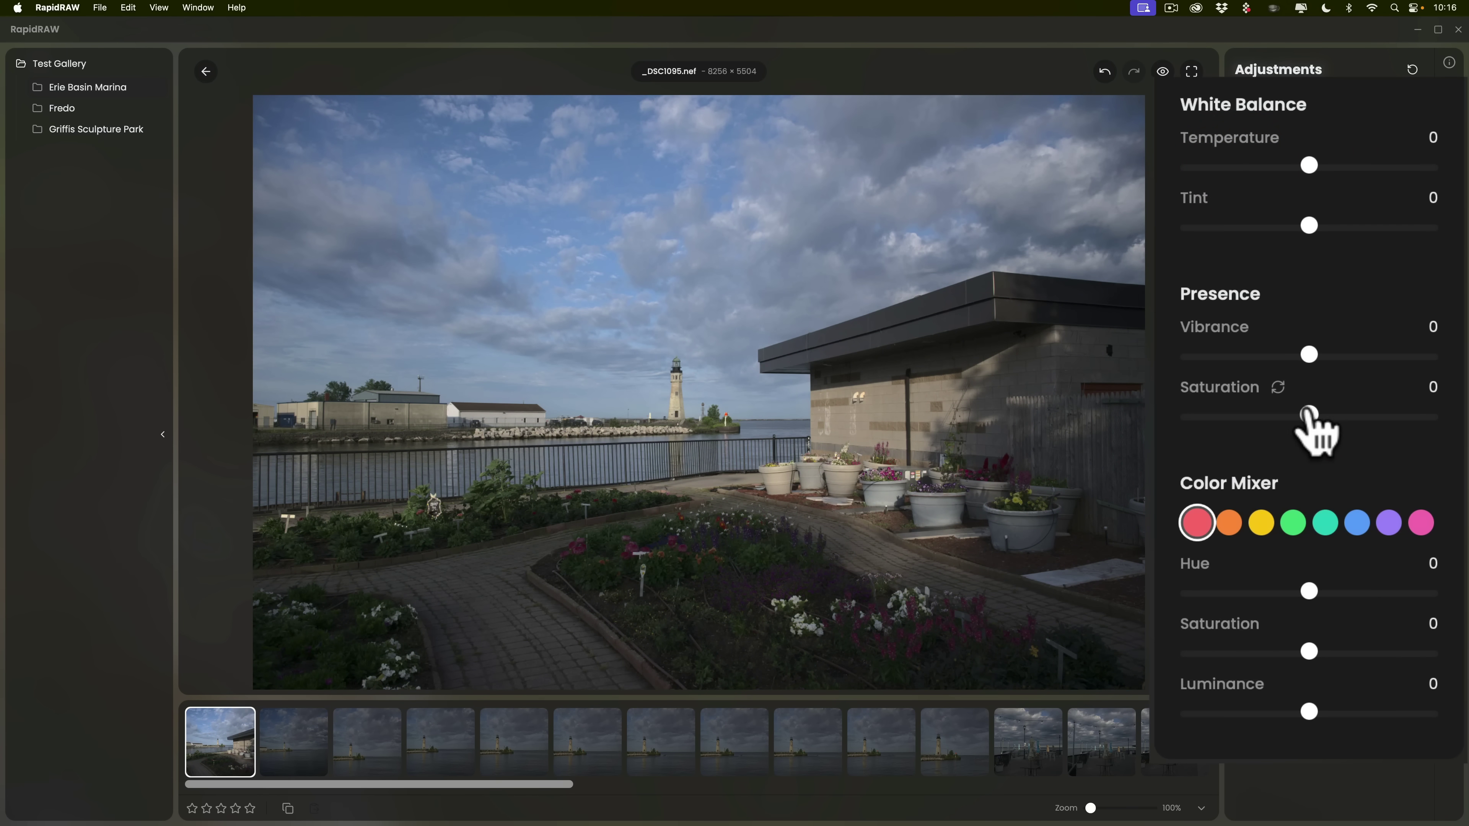
pyautogui.moveTo(1309, 415); pyautogui.dragTo(1342, 415)
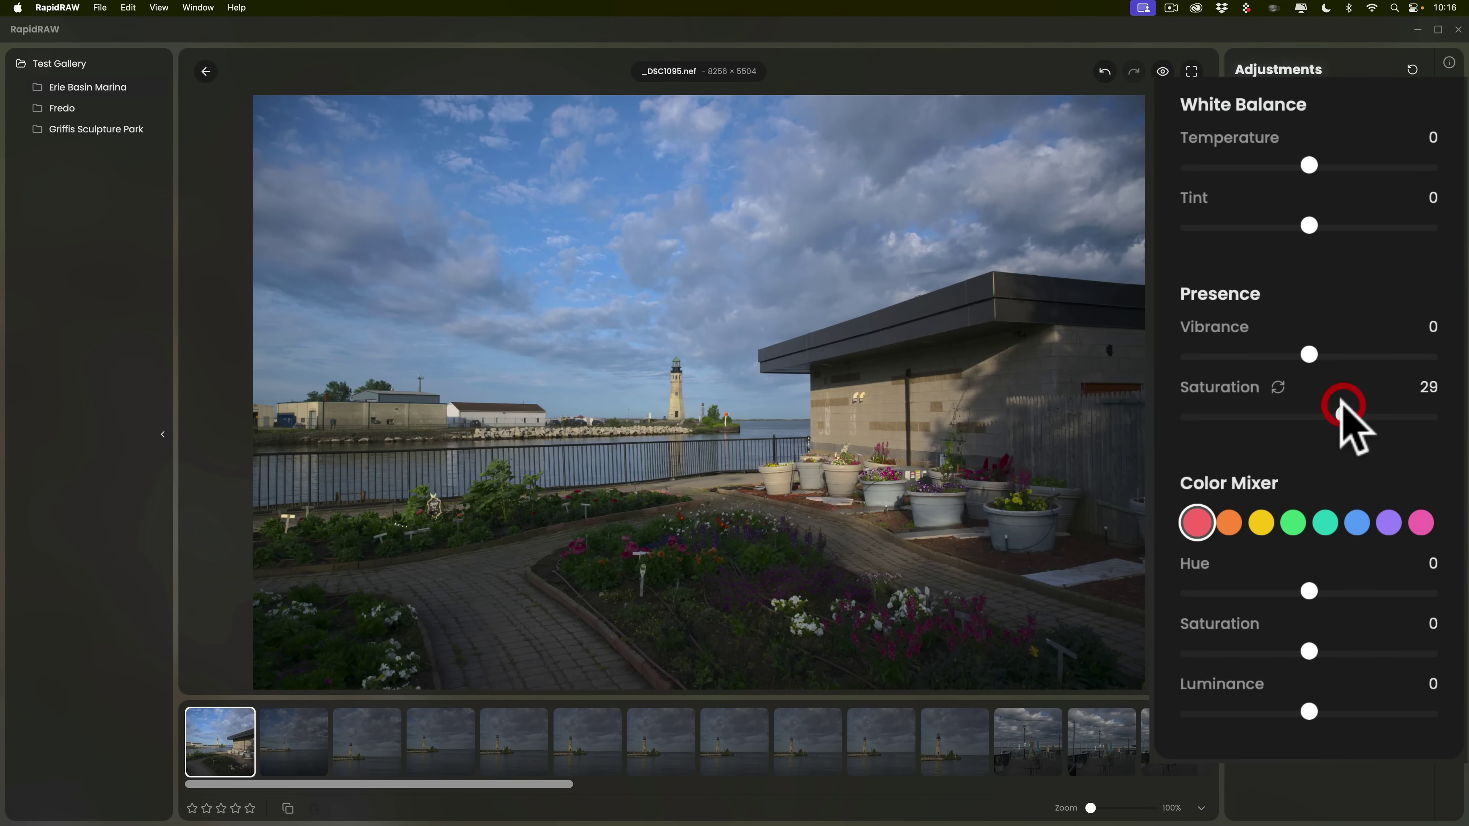
# - Set the blue colour-mixer channel to Saturation 20 and Luminance -6
pyautogui.click(1354, 524)
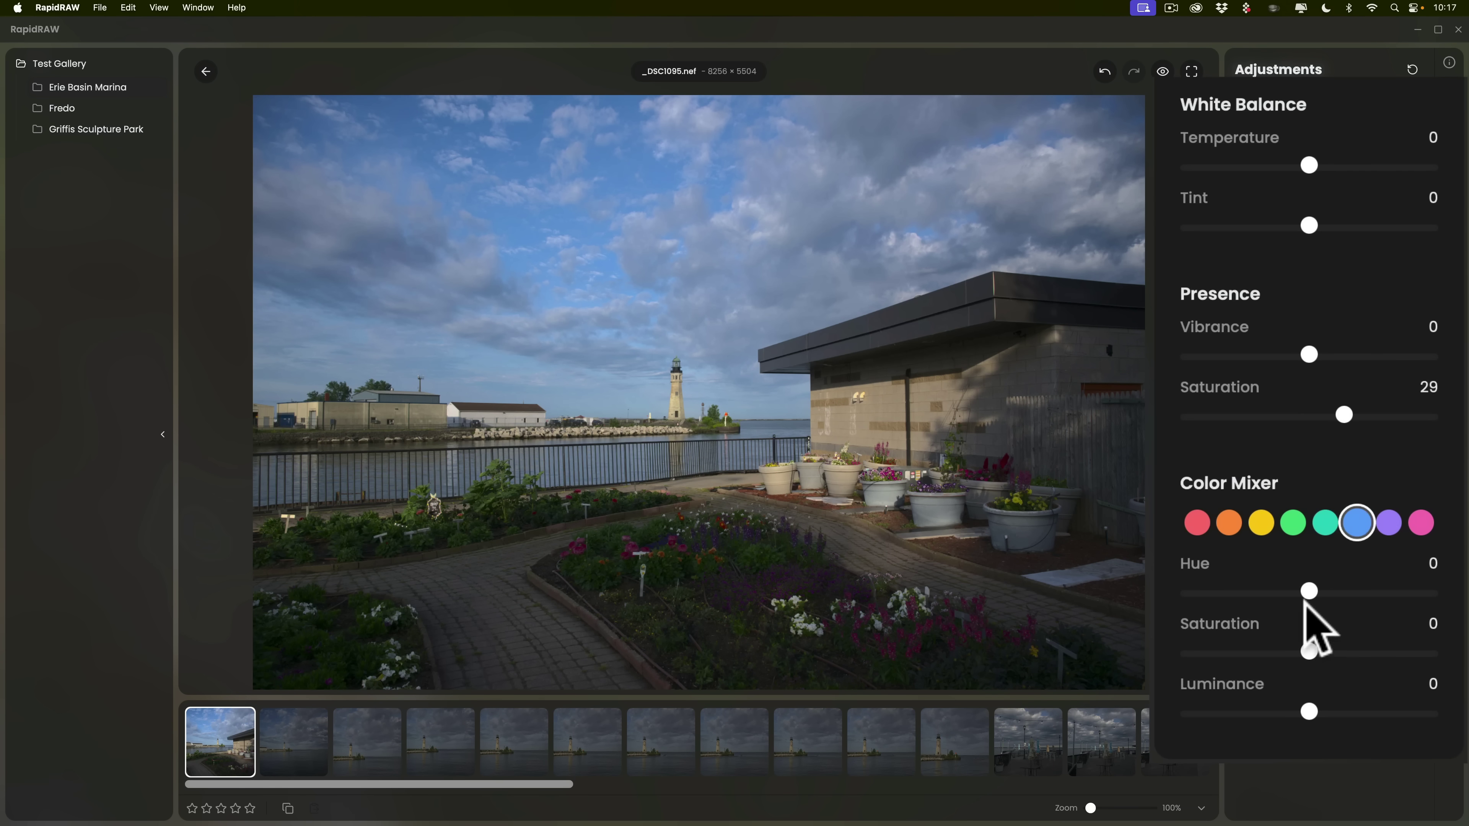
pyautogui.moveTo(1309, 652); pyautogui.dragTo(1333, 652)
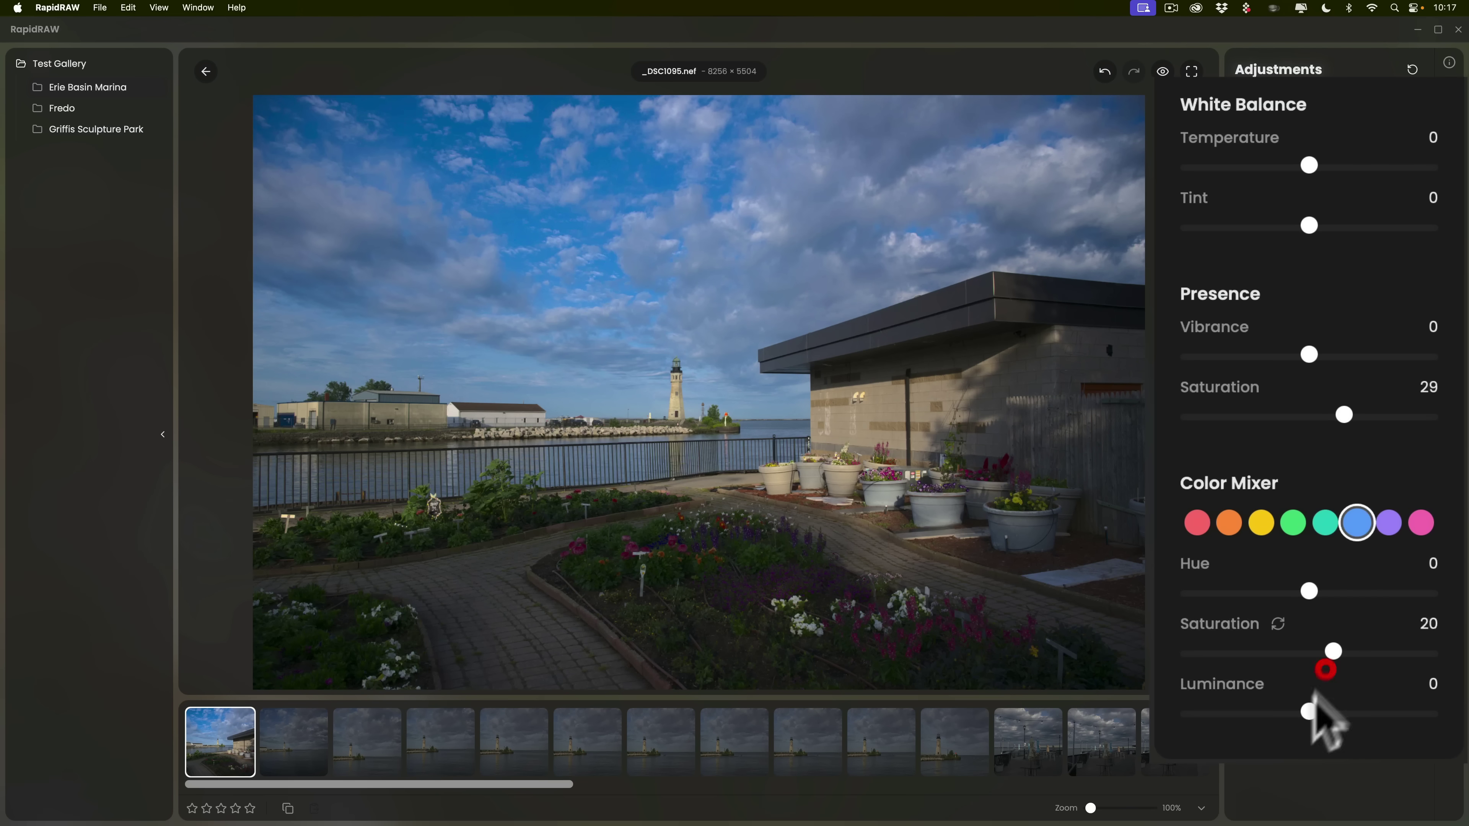
pyautogui.moveTo(1309, 712)
pyautogui.mouseDown()
pyautogui.moveTo(1280, 712)
pyautogui.moveTo(1301, 712)
pyautogui.mouseUp()
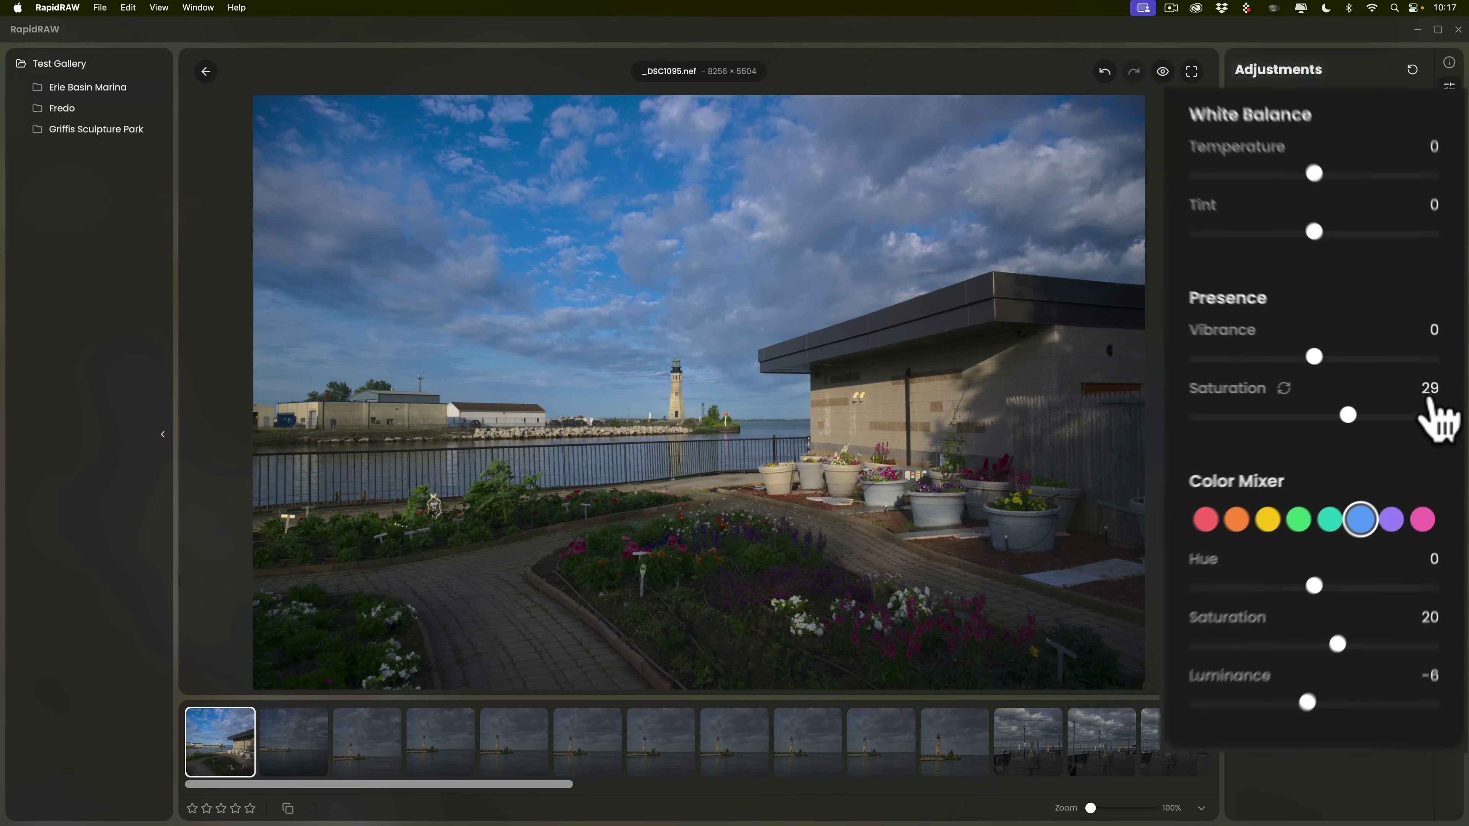
# - Set Details Sharpness to 23, checking it zoomed in before returning to the full view
pyautogui.click(1405, 195)
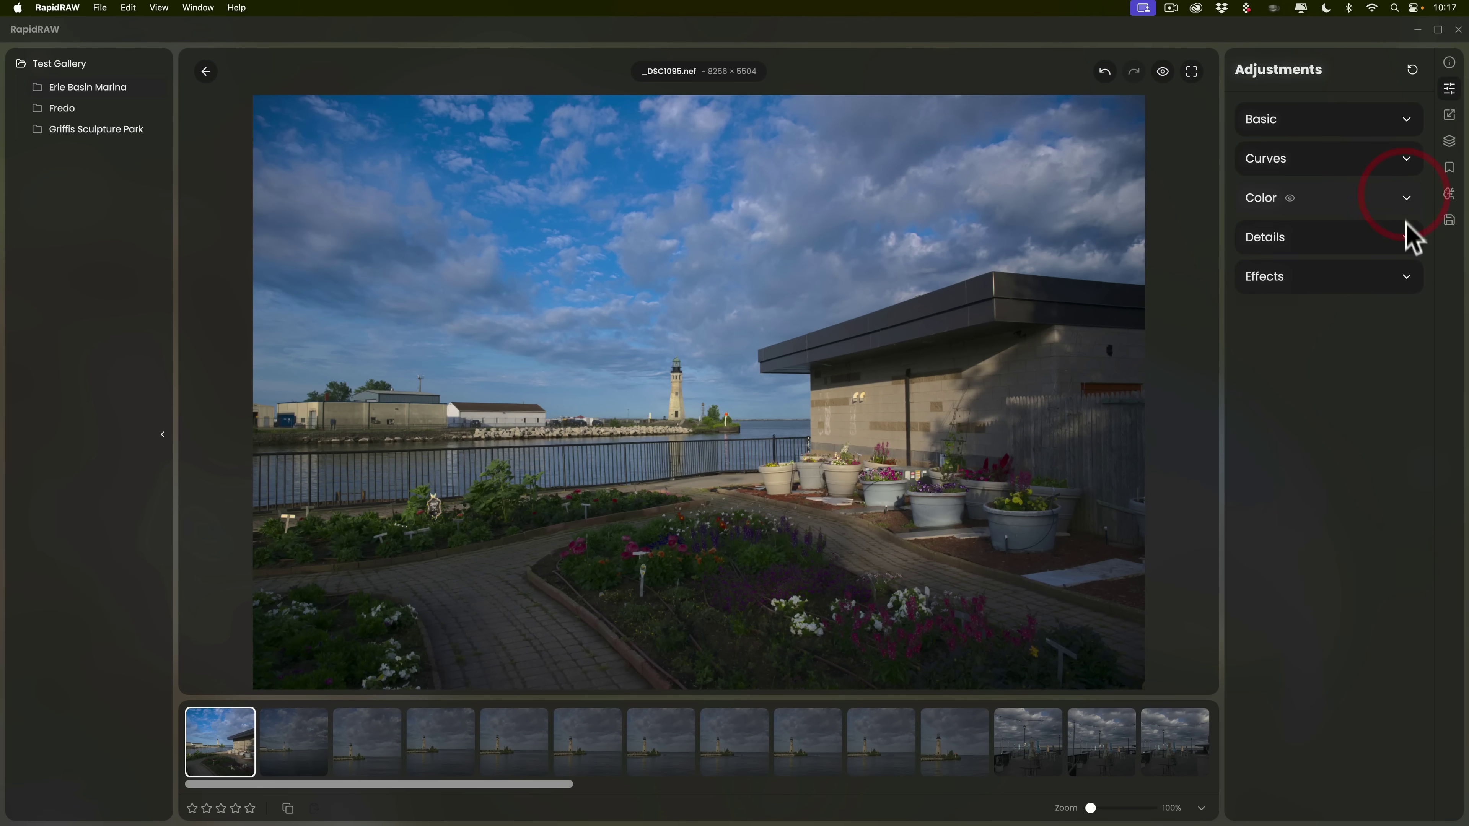
pyautogui.click(1408, 238)
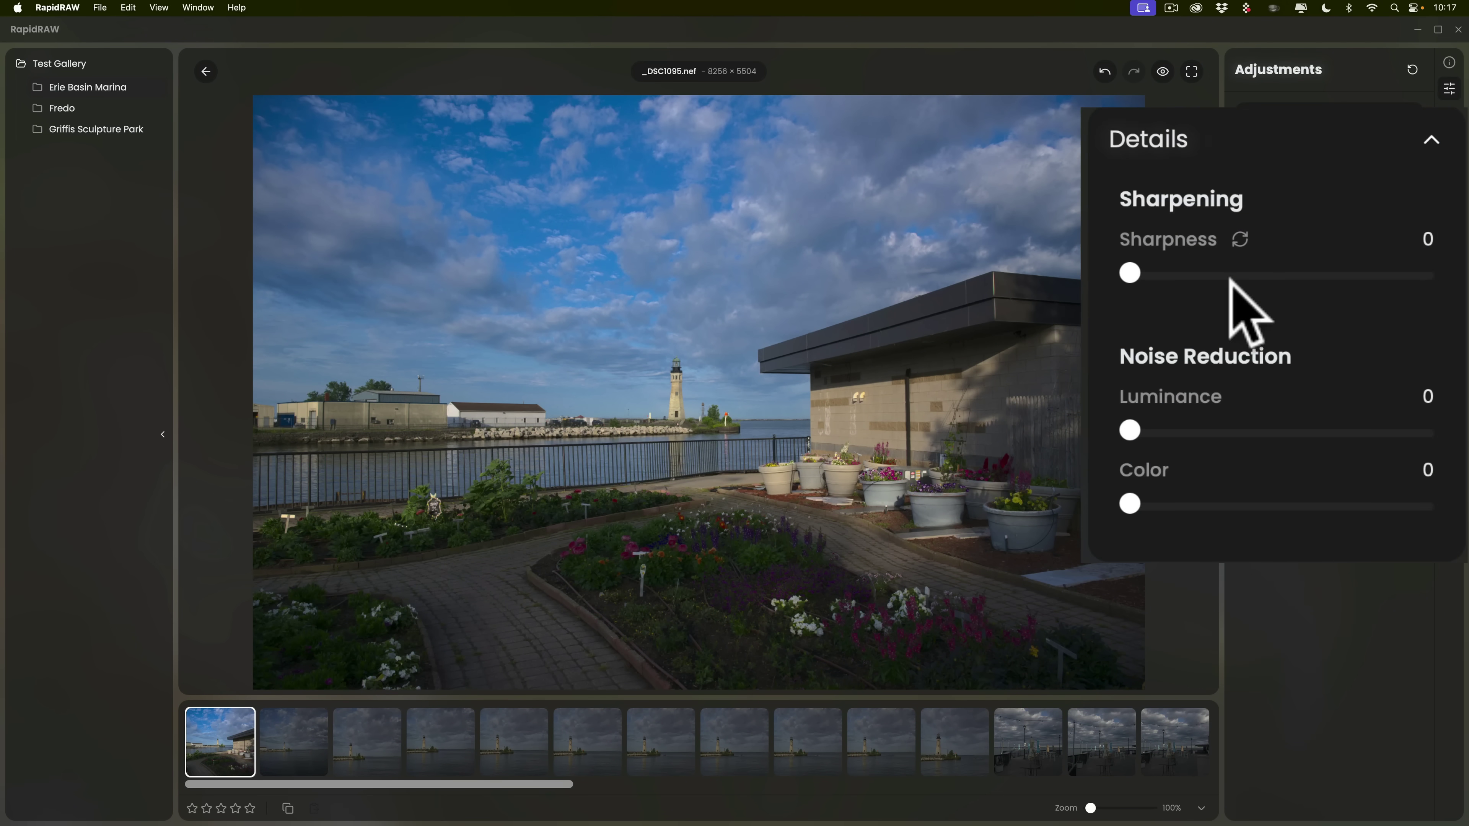
pyautogui.moveTo(1151, 277); pyautogui.dragTo(1241, 275)
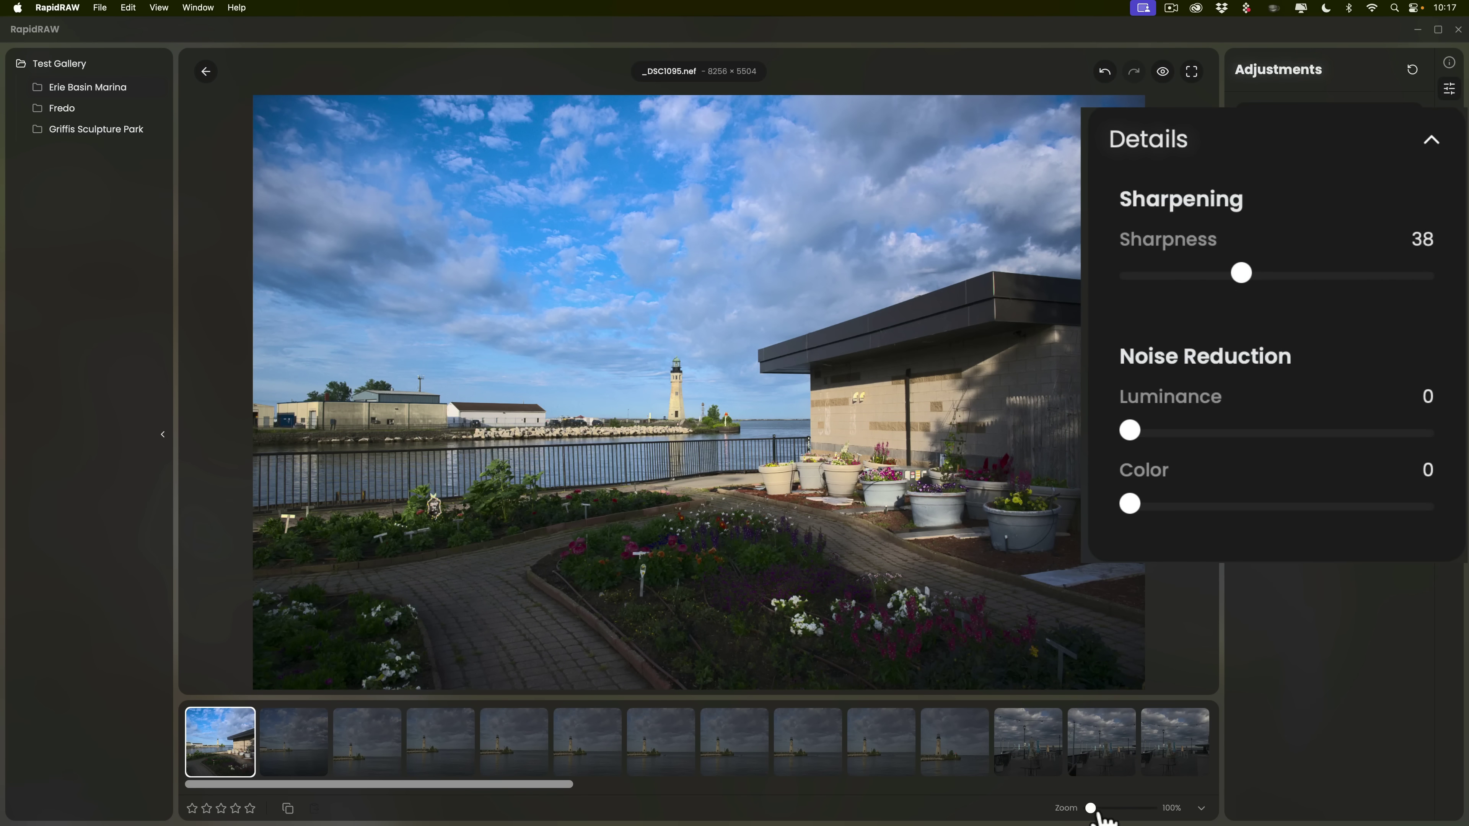
pyautogui.moveTo(1091, 807); pyautogui.dragTo(1097, 808)
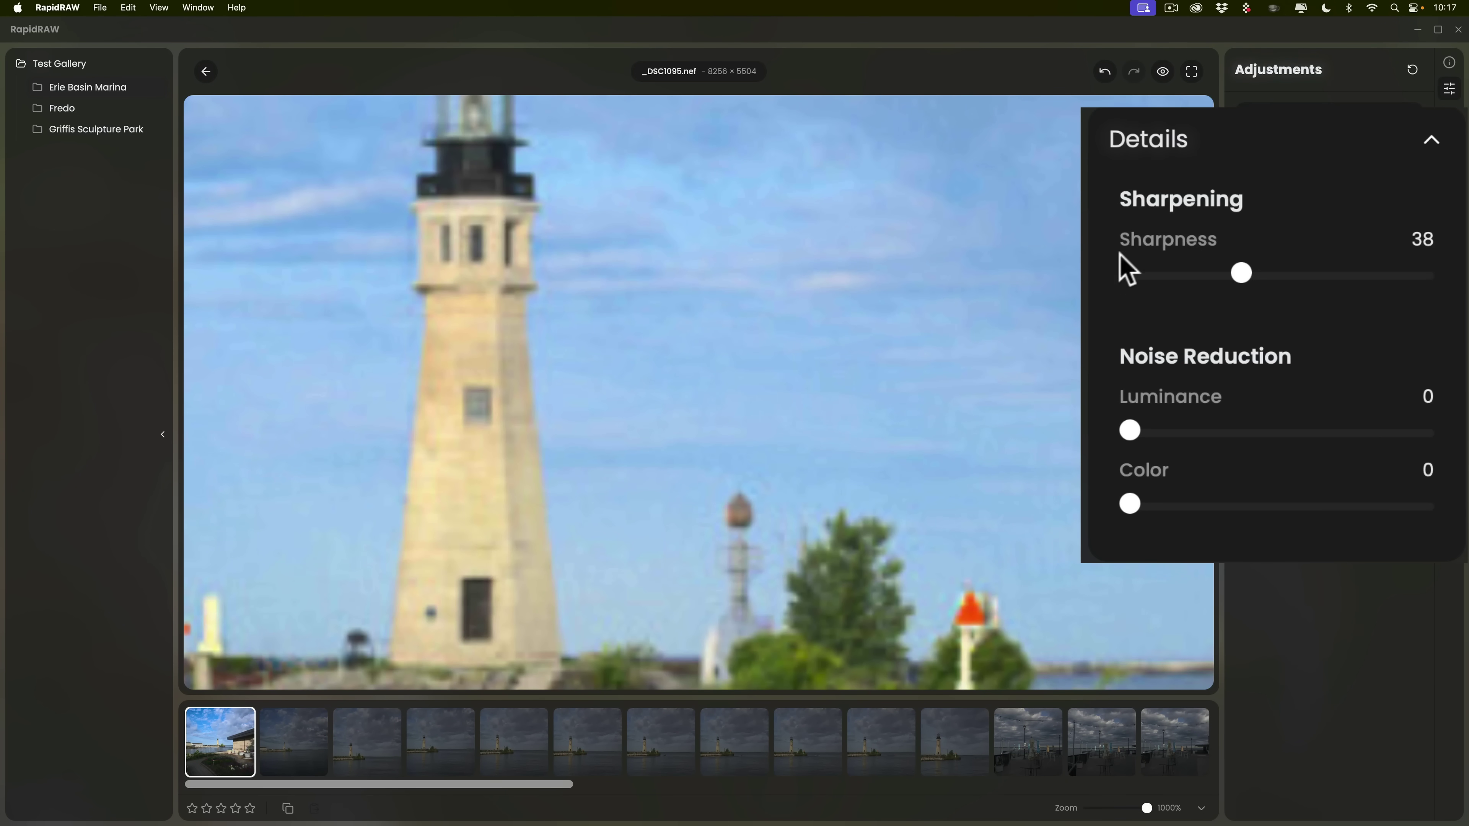
pyautogui.moveTo(1200, 272)
pyautogui.mouseDown()
pyautogui.moveTo(1222, 275)
pyautogui.moveTo(1197, 273)
pyautogui.mouseUp()
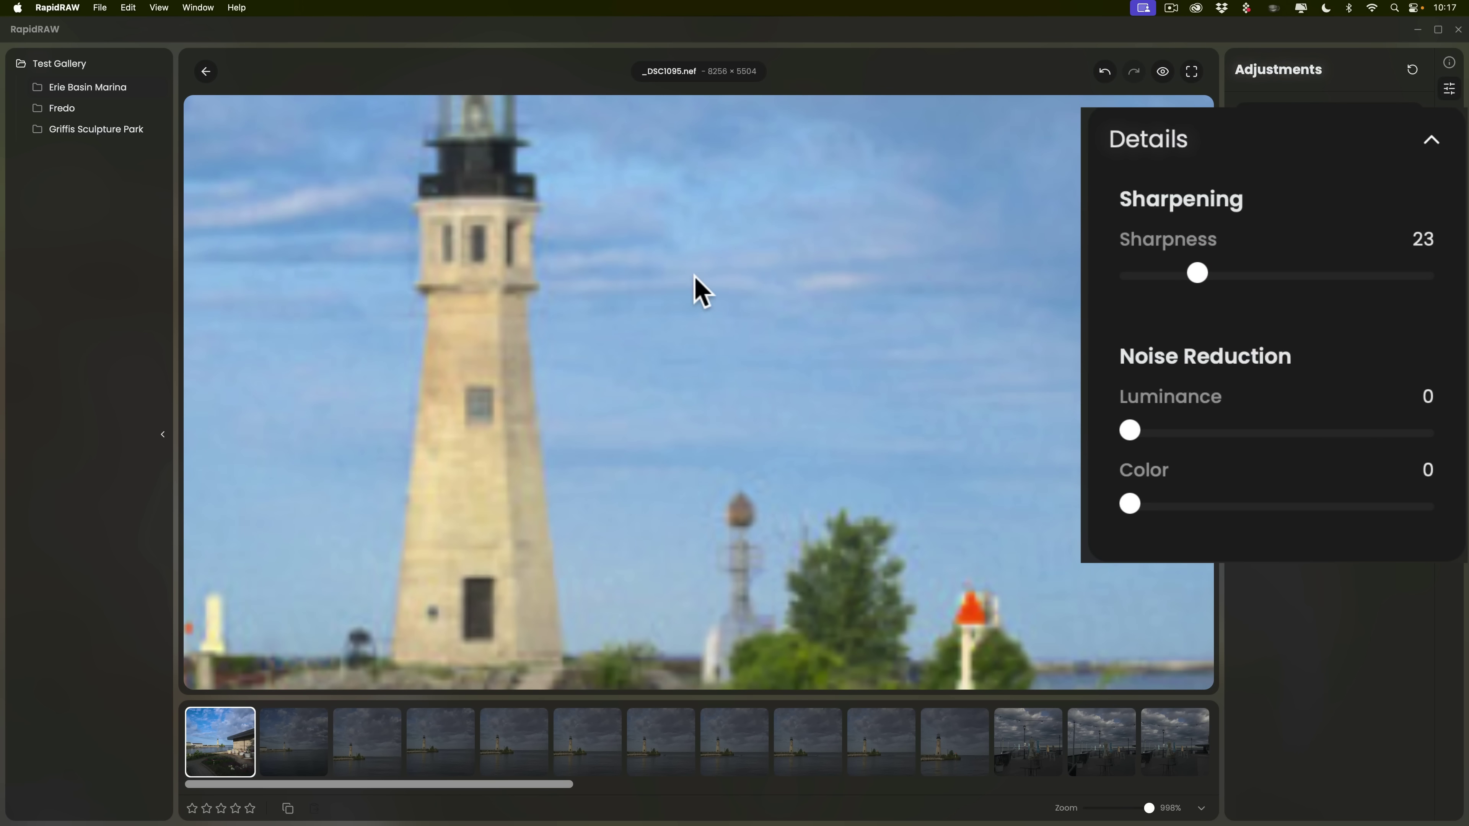
pyautogui.moveTo(1149, 809); pyautogui.dragTo(1043, 803)
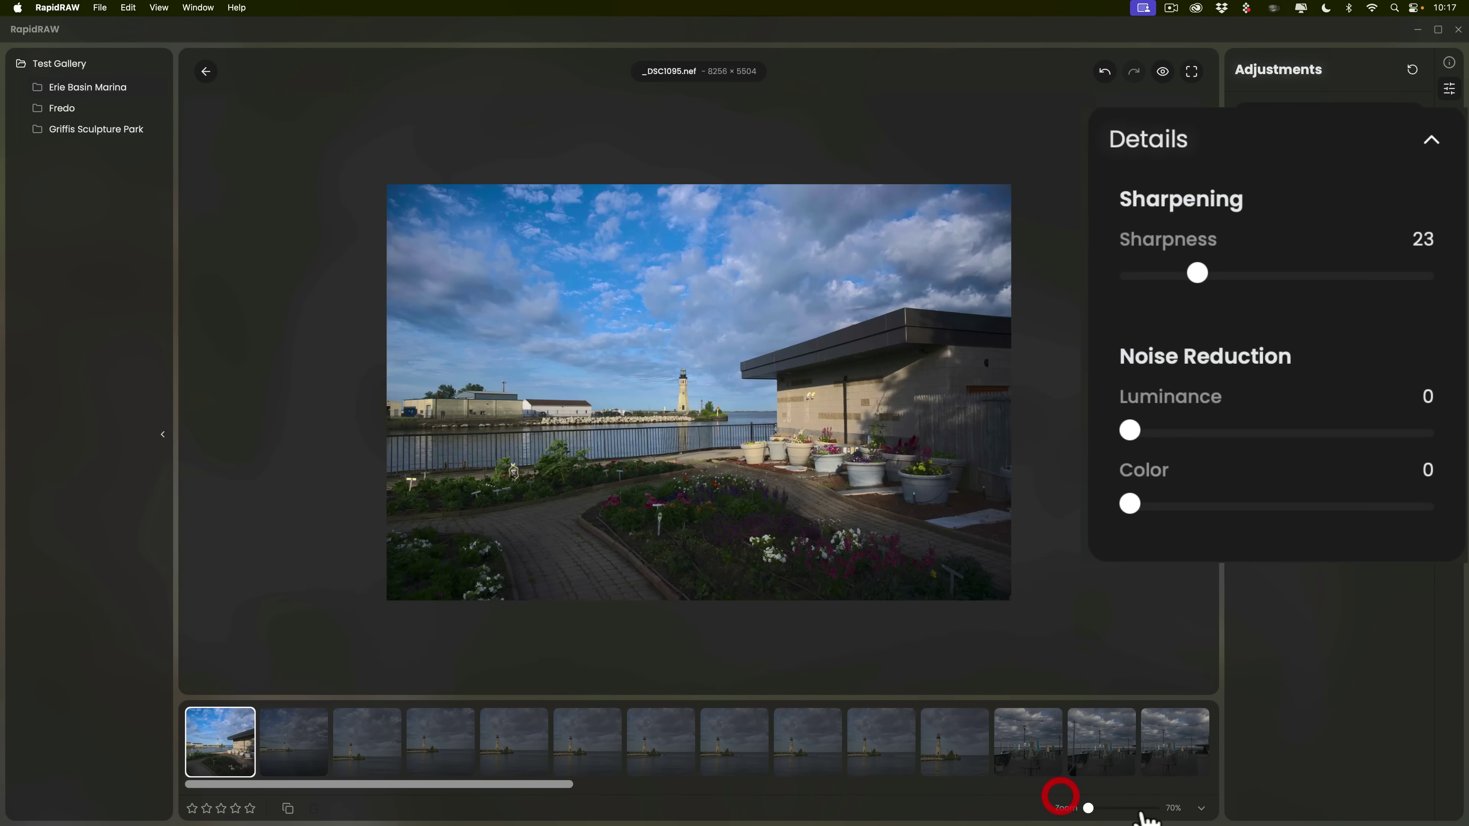
pyautogui.click(1201, 810)
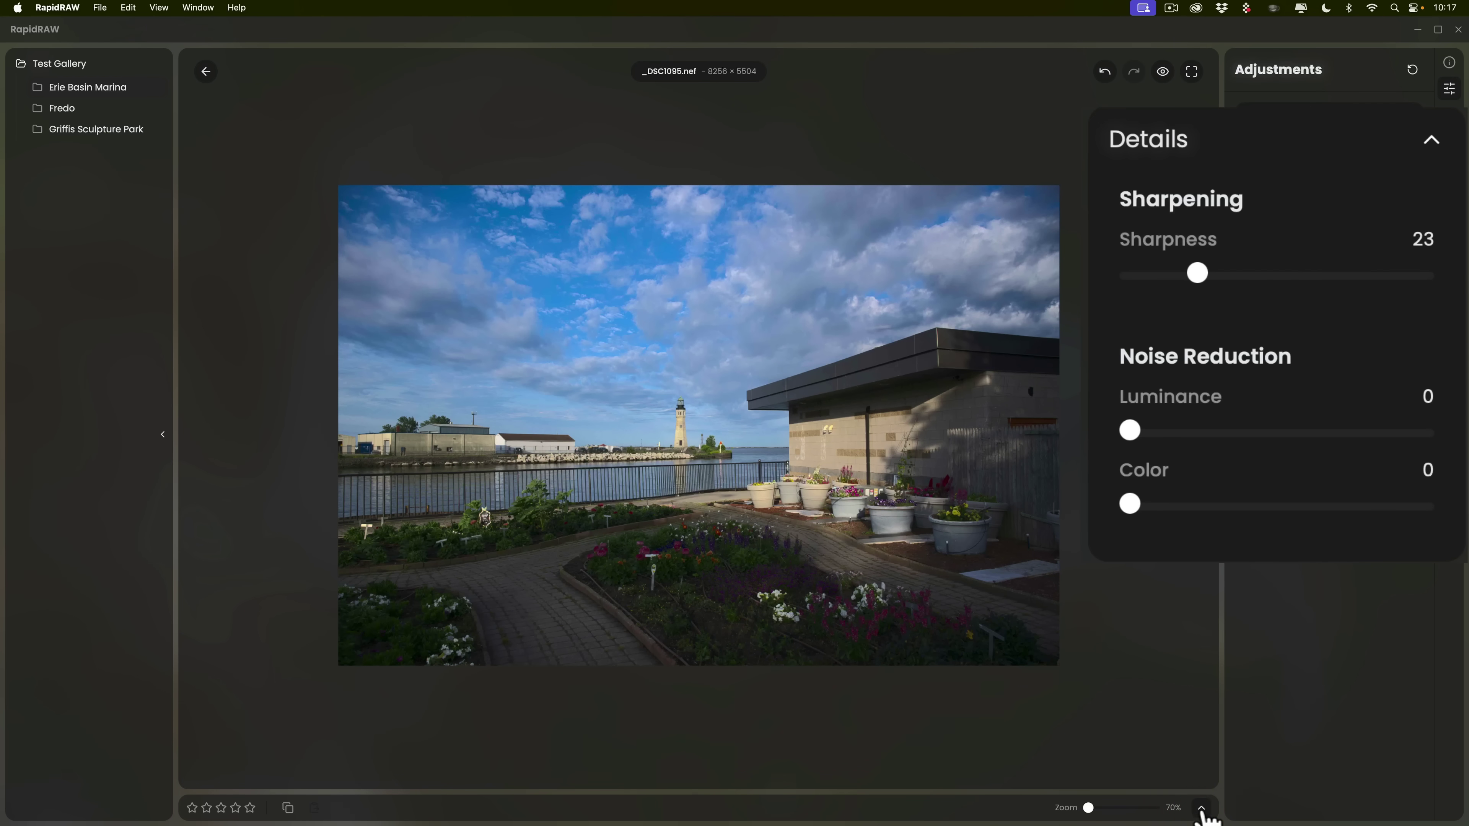
pyautogui.click(1201, 809)
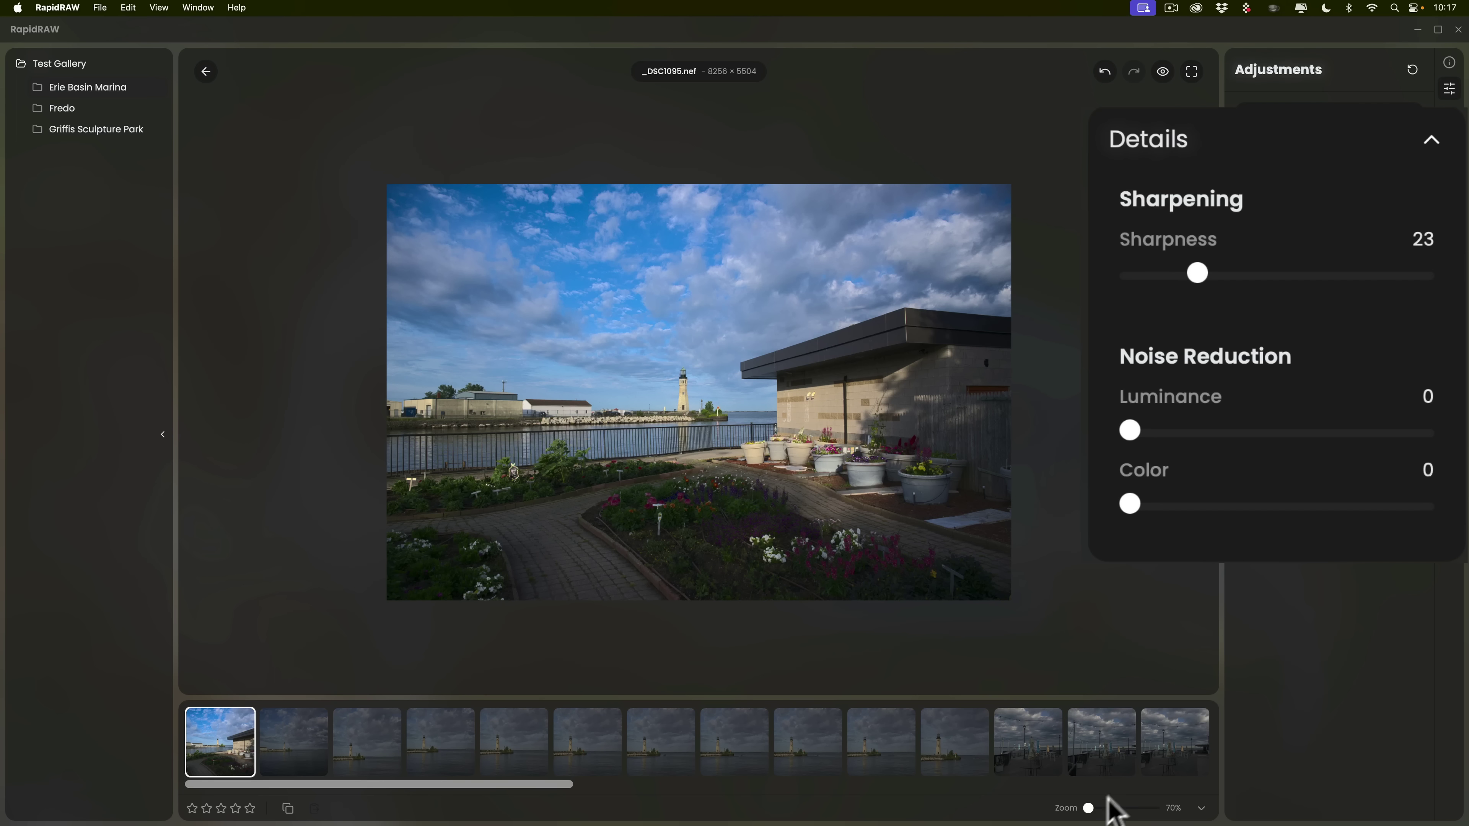
pyautogui.moveTo(1090, 809); pyautogui.dragTo(1091, 810)
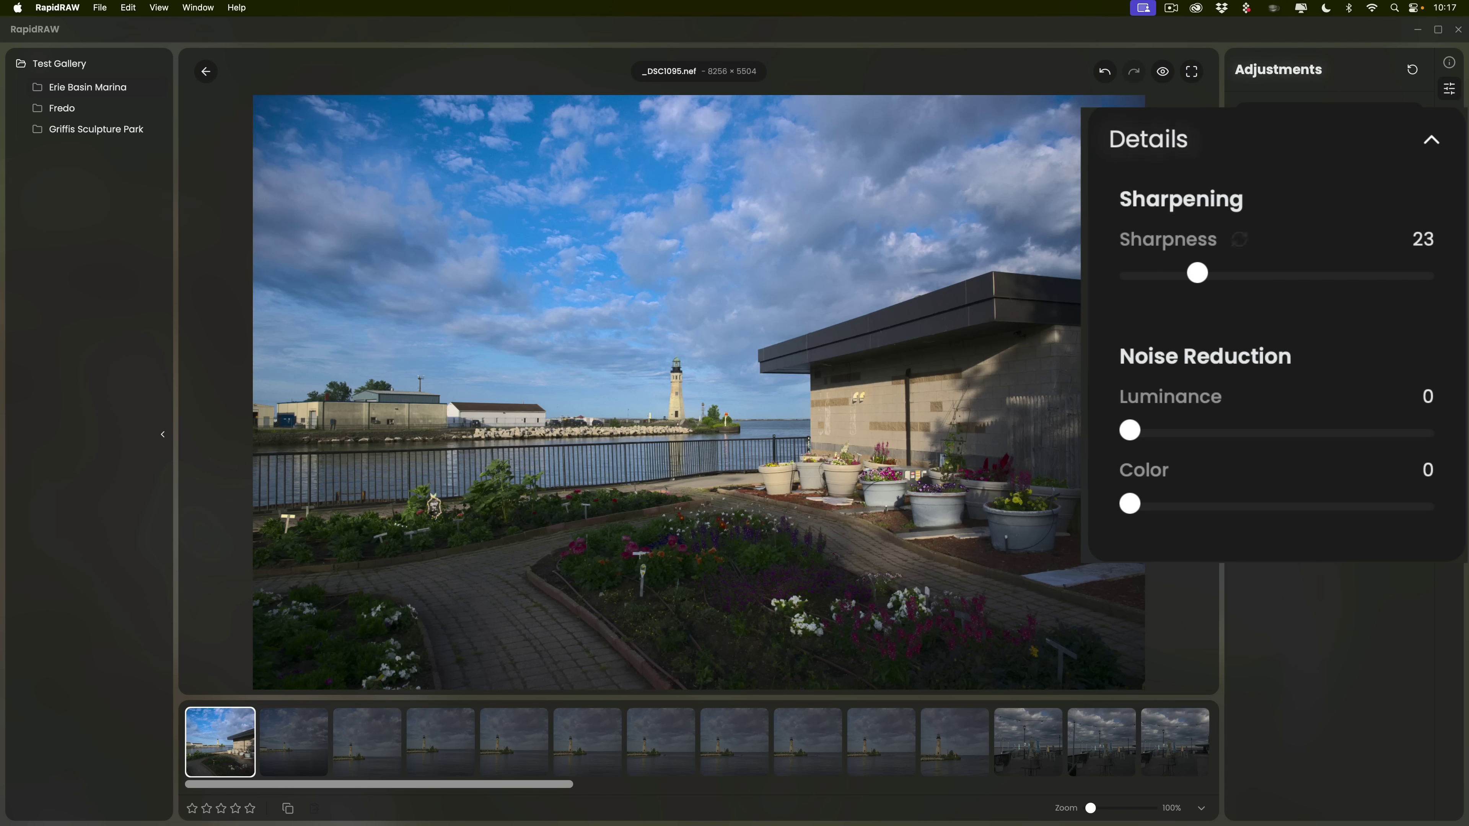
# - In Effects, try Clarity, Dehaze and Structure, then reset each back to 0
pyautogui.click(1406, 237)
pyautogui.click(1408, 276)
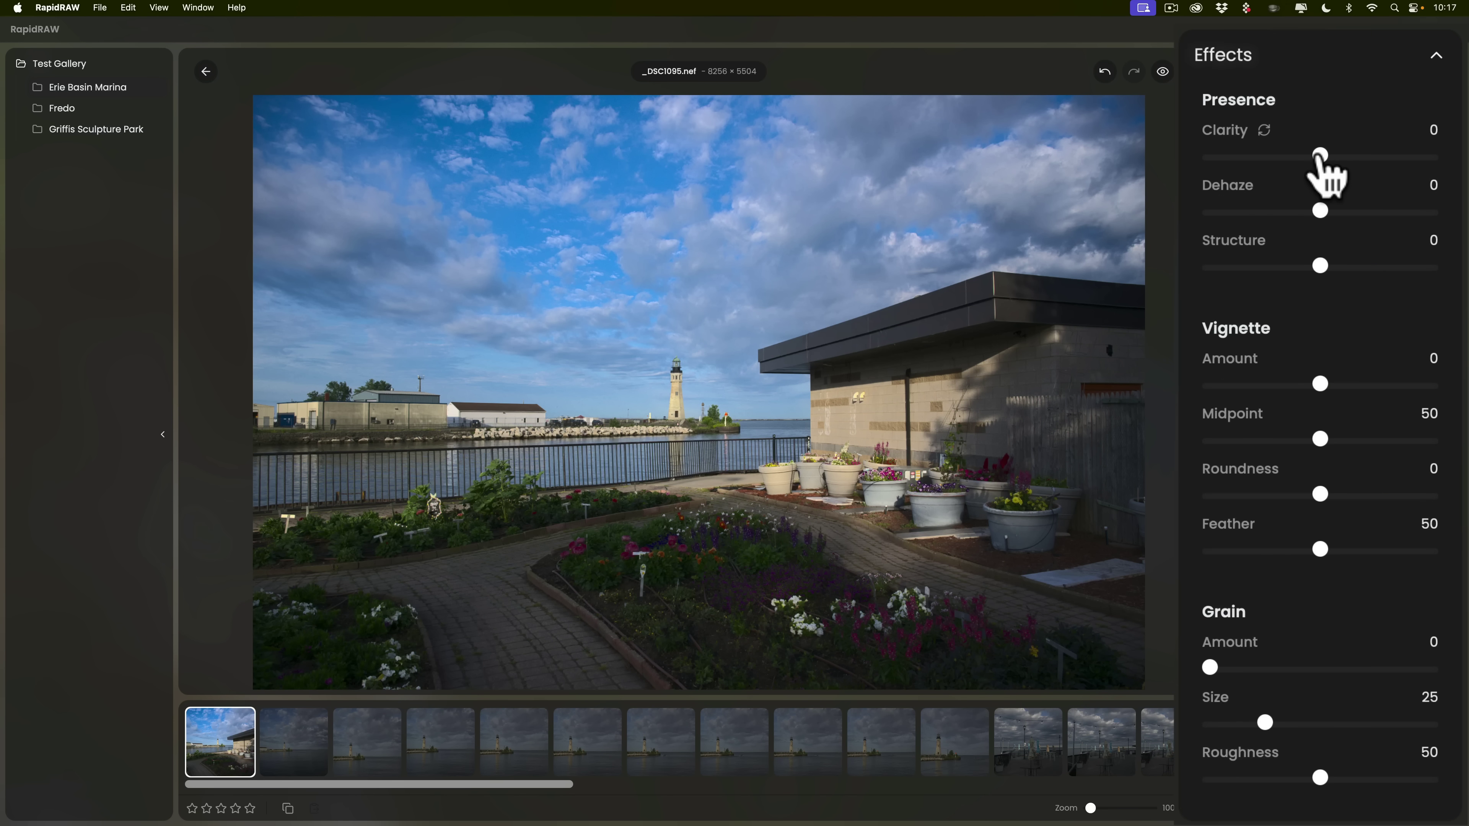
pyautogui.moveTo(1320, 155); pyautogui.dragTo(1373, 155)
pyautogui.doubleClick(1373, 155)
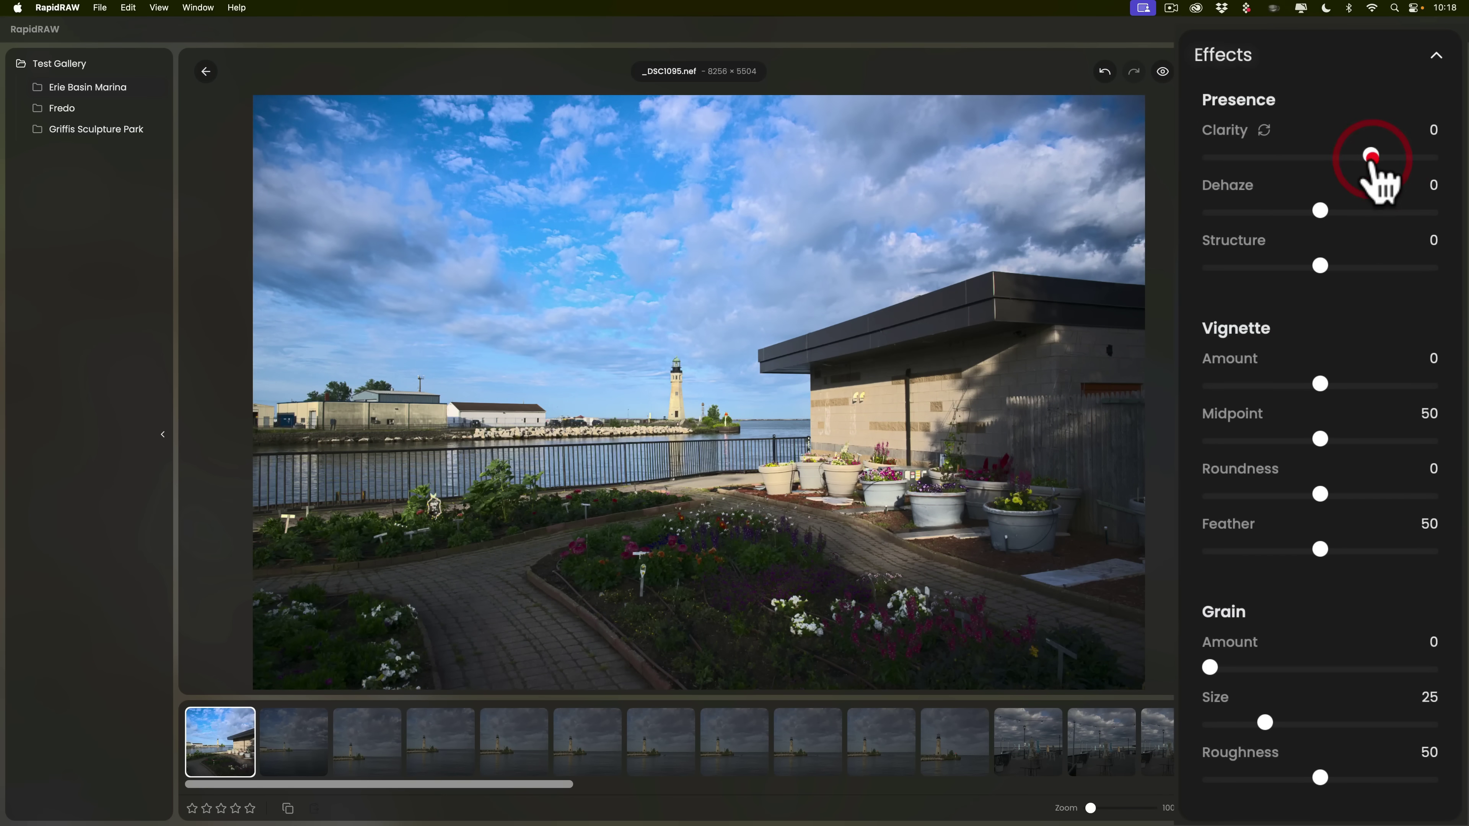
pyautogui.moveTo(1320, 210); pyautogui.dragTo(1217, 211)
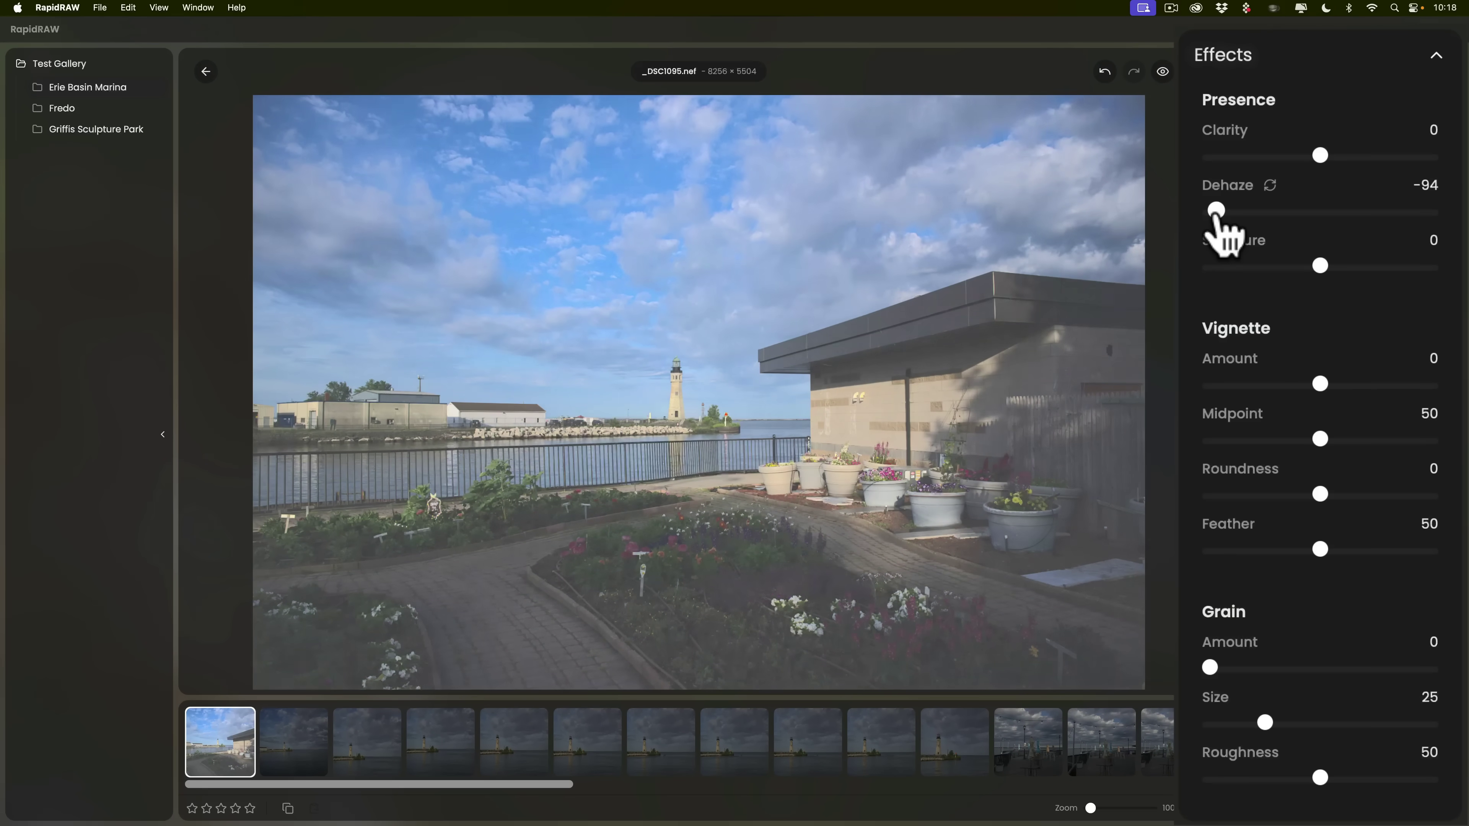
pyautogui.doubleClick(1287, 213)
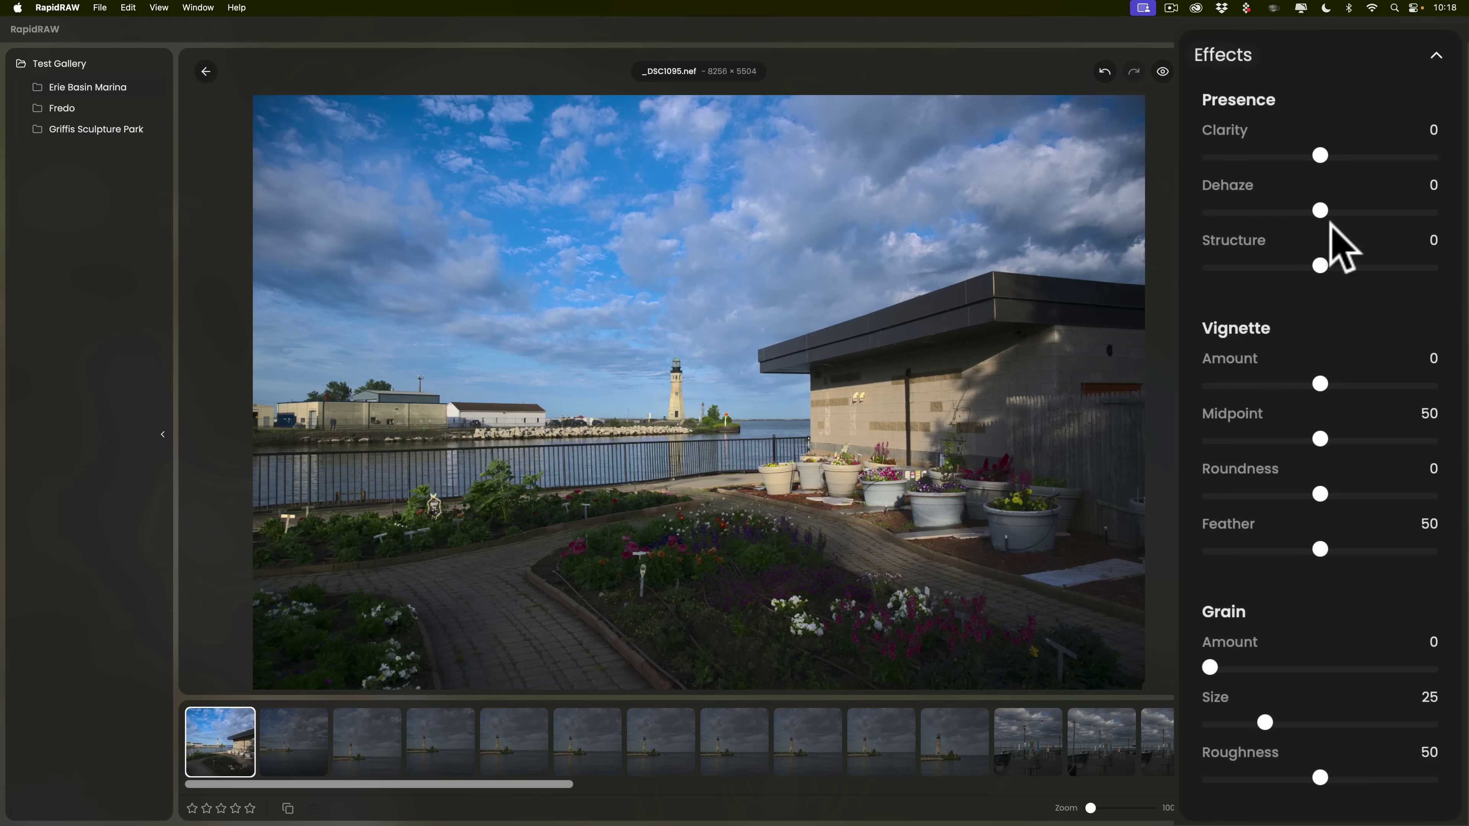
pyautogui.moveTo(1320, 266); pyautogui.dragTo(1391, 271)
pyautogui.doubleClick(1398, 284)
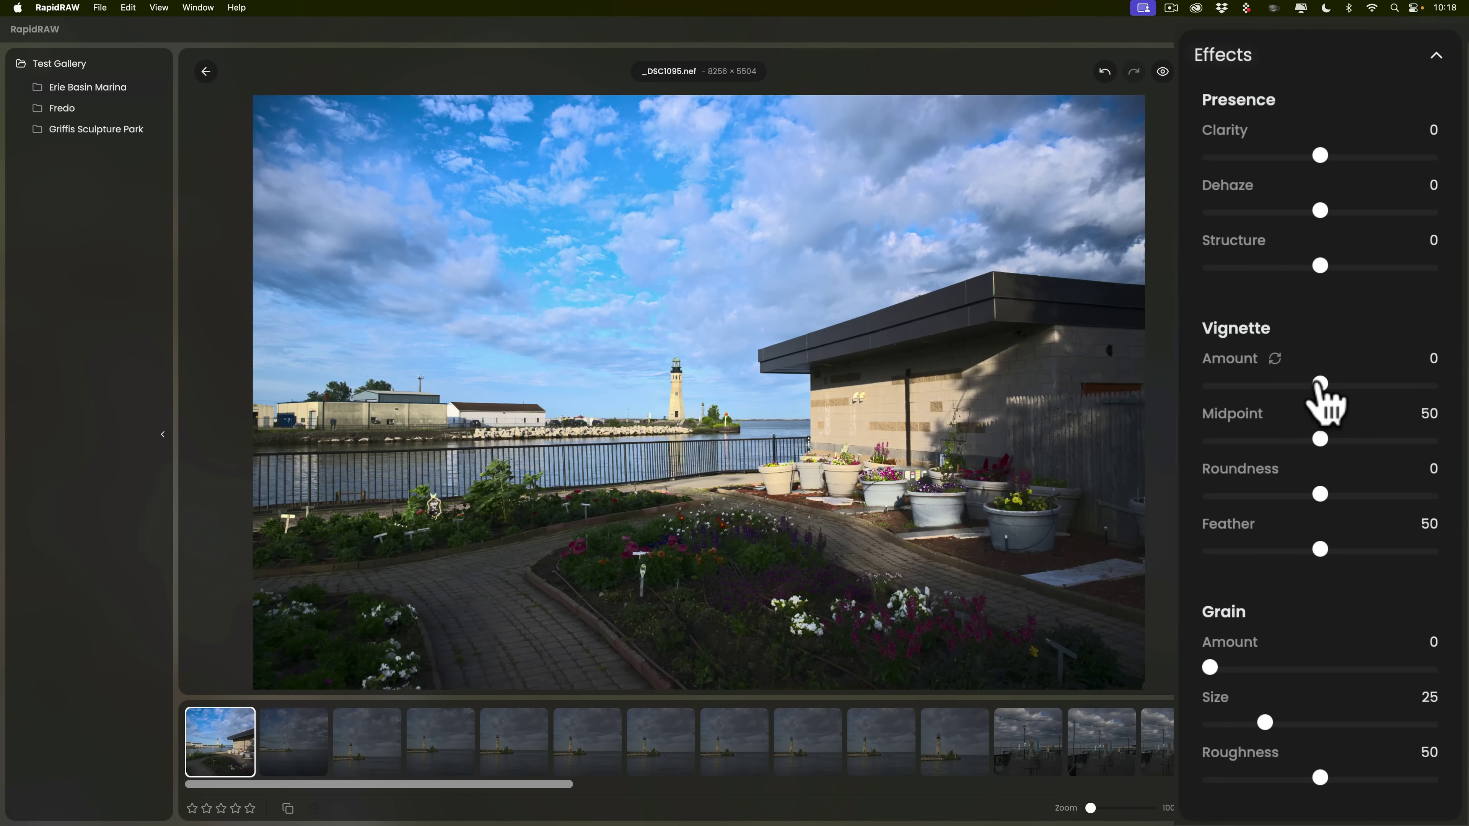
# - Set Vignette Amount to -55, then try film grain and reset amount, size and roughness to defaults
pyautogui.moveTo(1321, 384); pyautogui.dragTo(1260, 385)
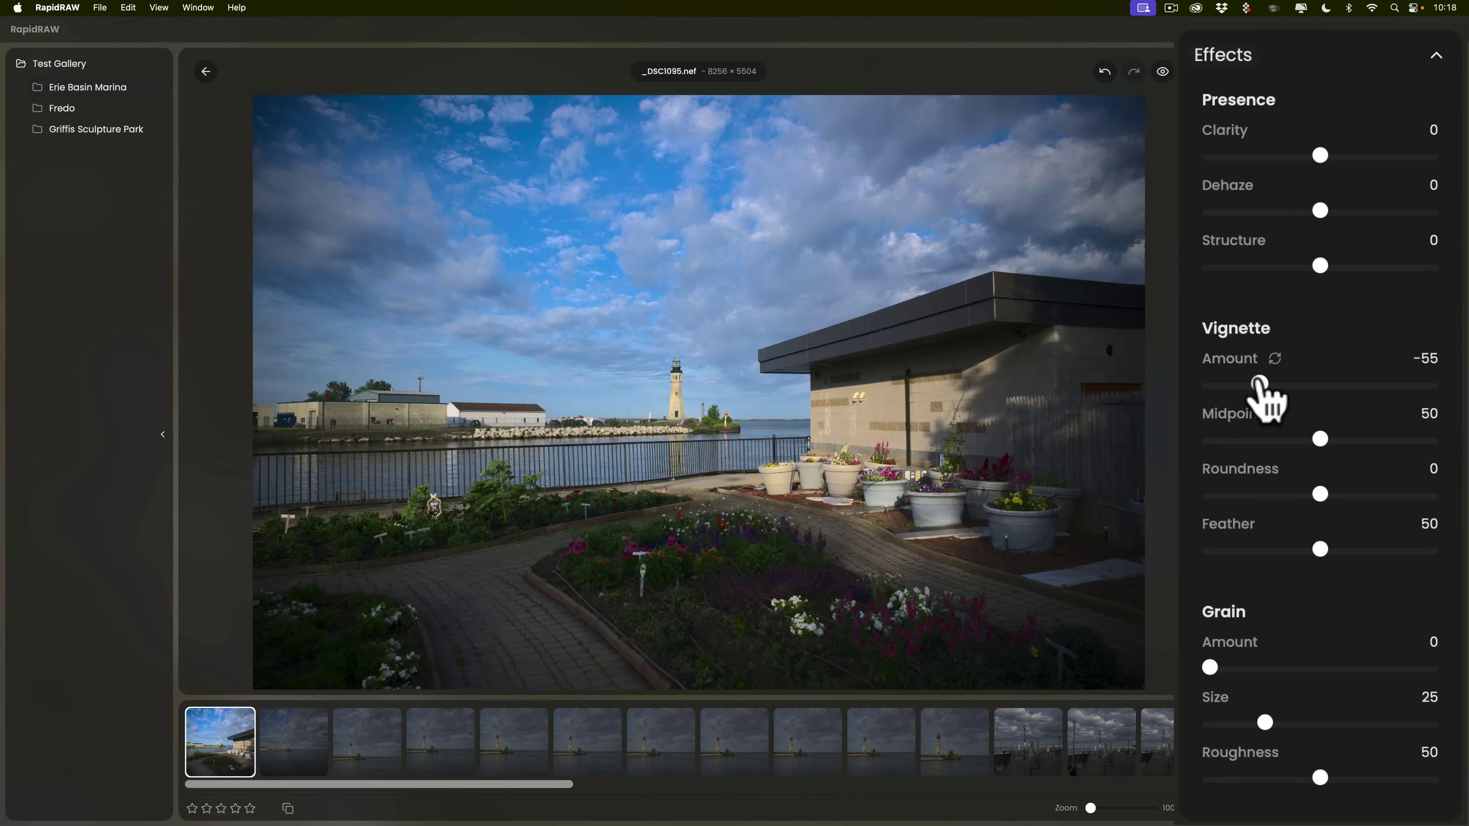
pyautogui.moveTo(1210, 667); pyautogui.dragTo(1362, 667)
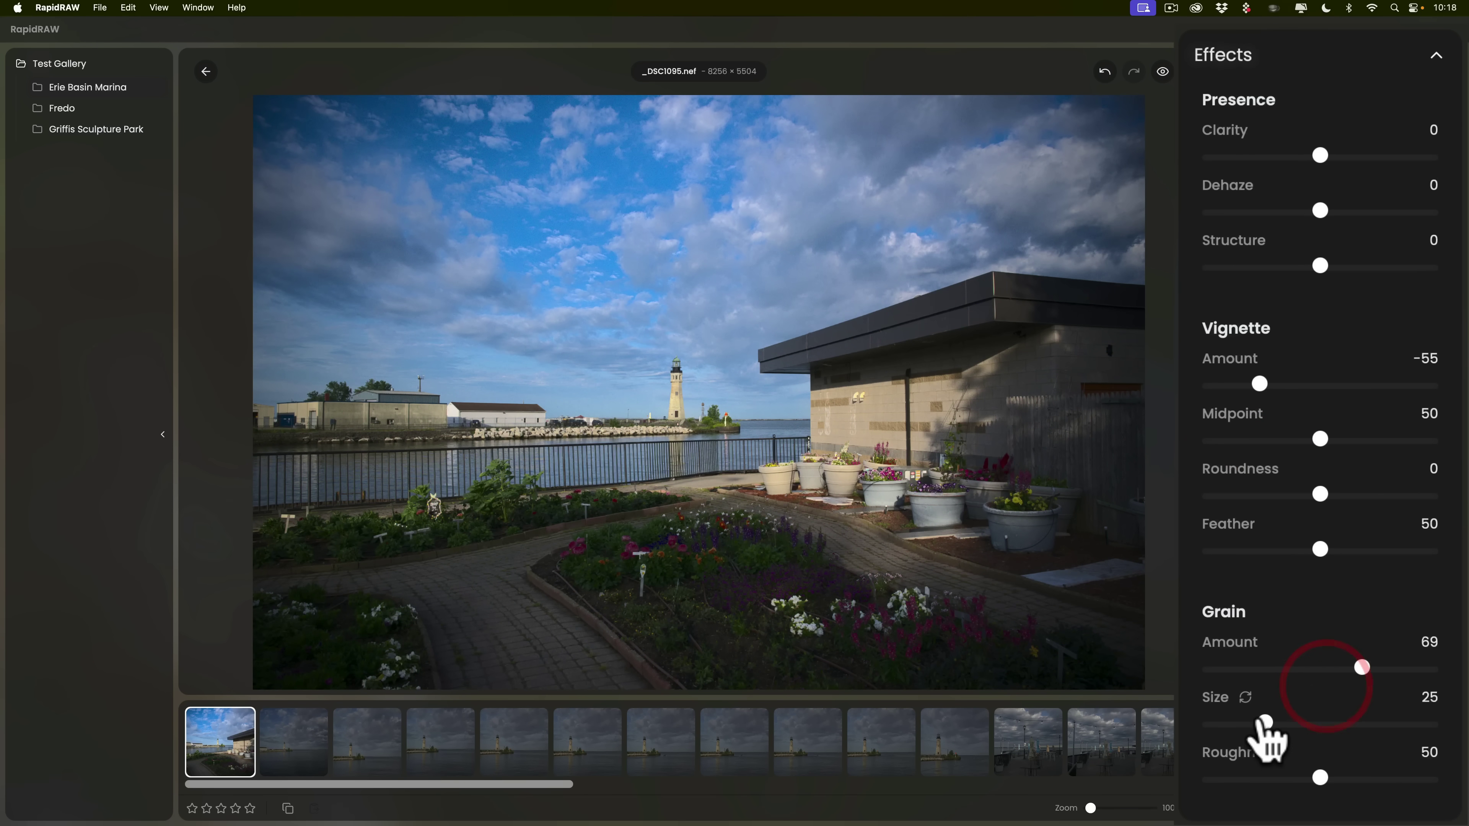
pyautogui.moveTo(1267, 723); pyautogui.dragTo(1377, 722)
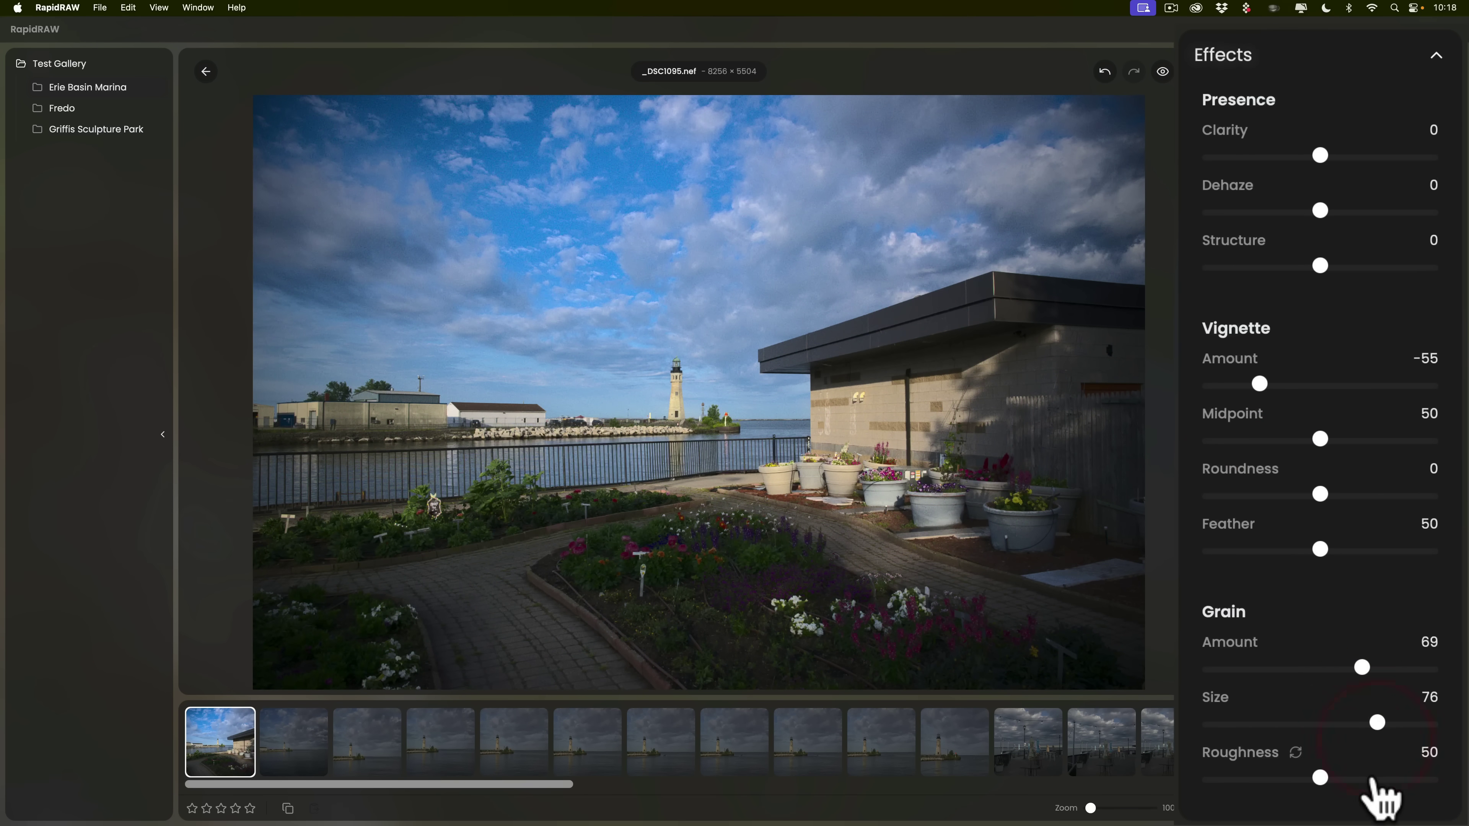
pyautogui.moveTo(1321, 778); pyautogui.dragTo(1420, 778)
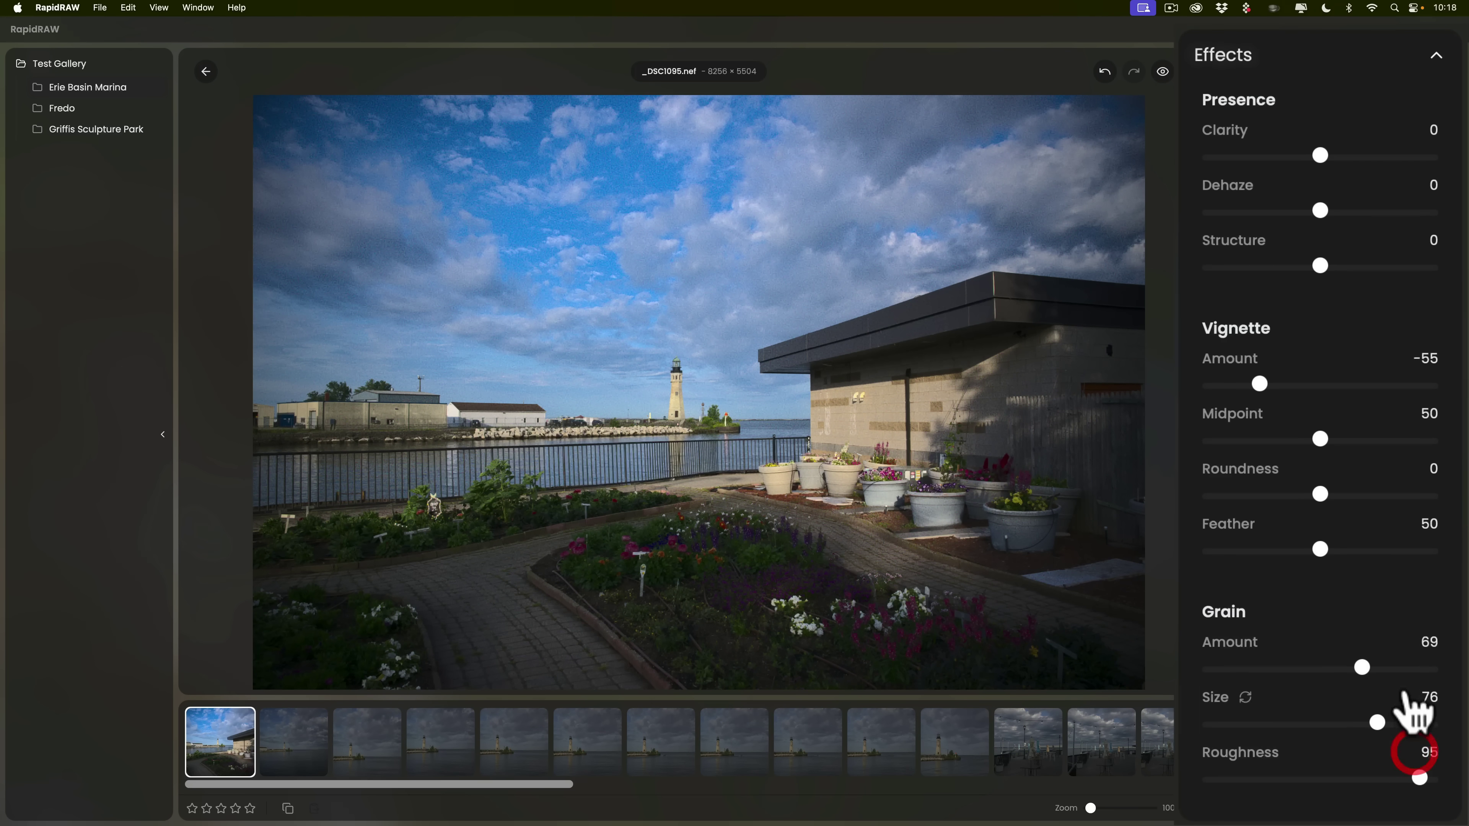
pyautogui.moveTo(1362, 667); pyautogui.dragTo(1430, 669)
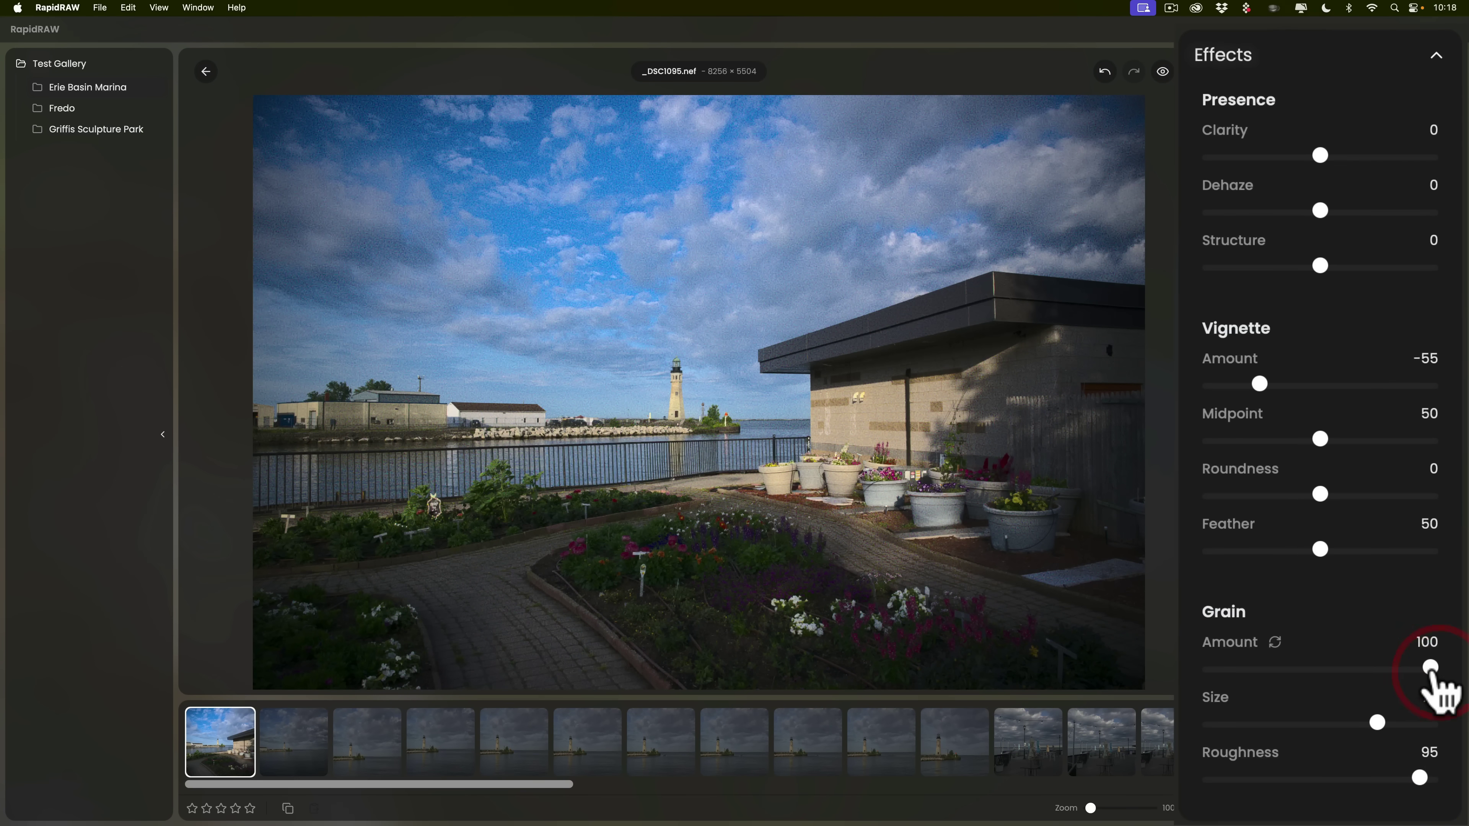
pyautogui.click(1275, 642)
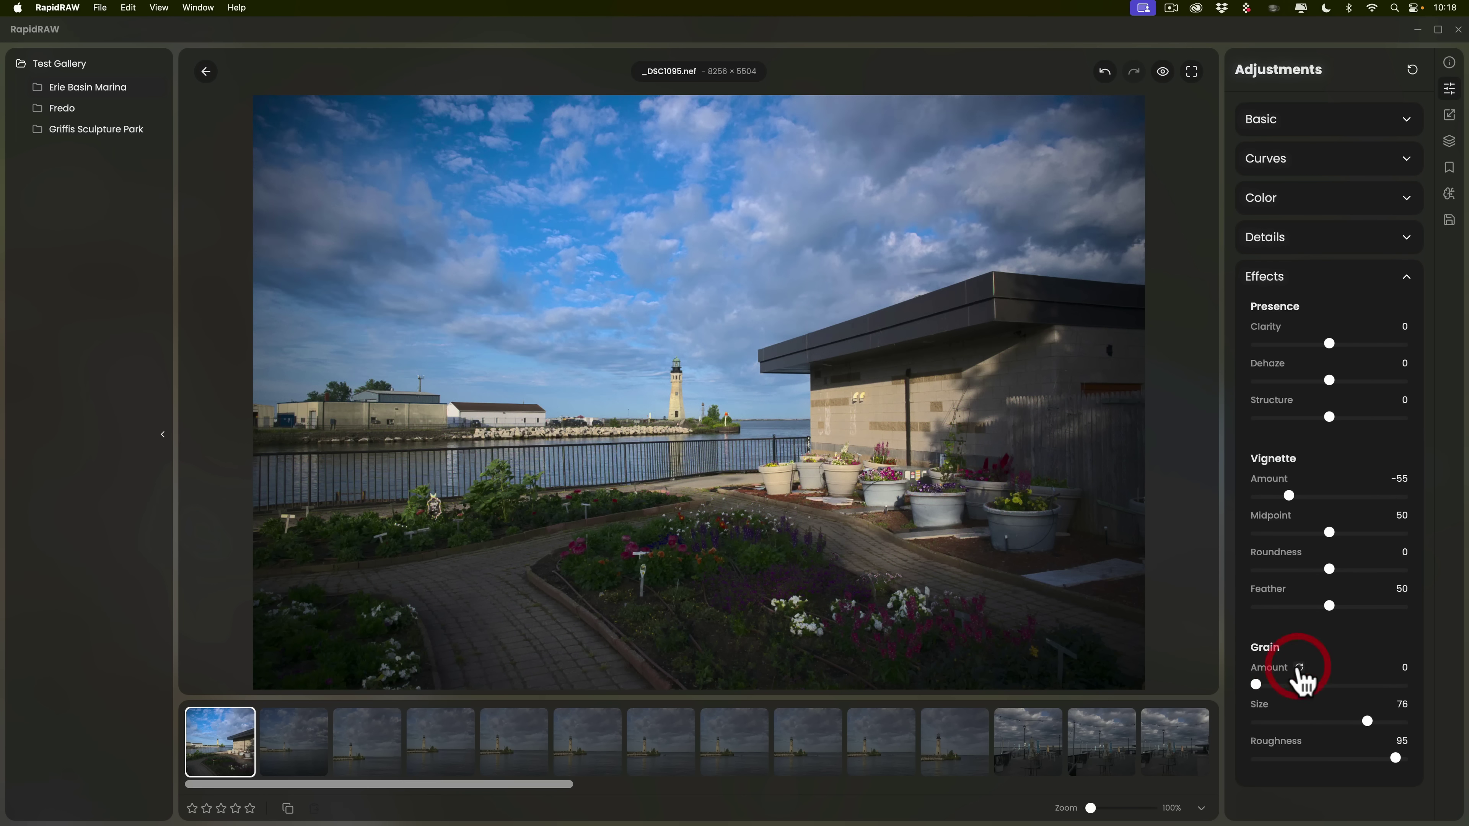
pyautogui.doubleClick(1367, 721)
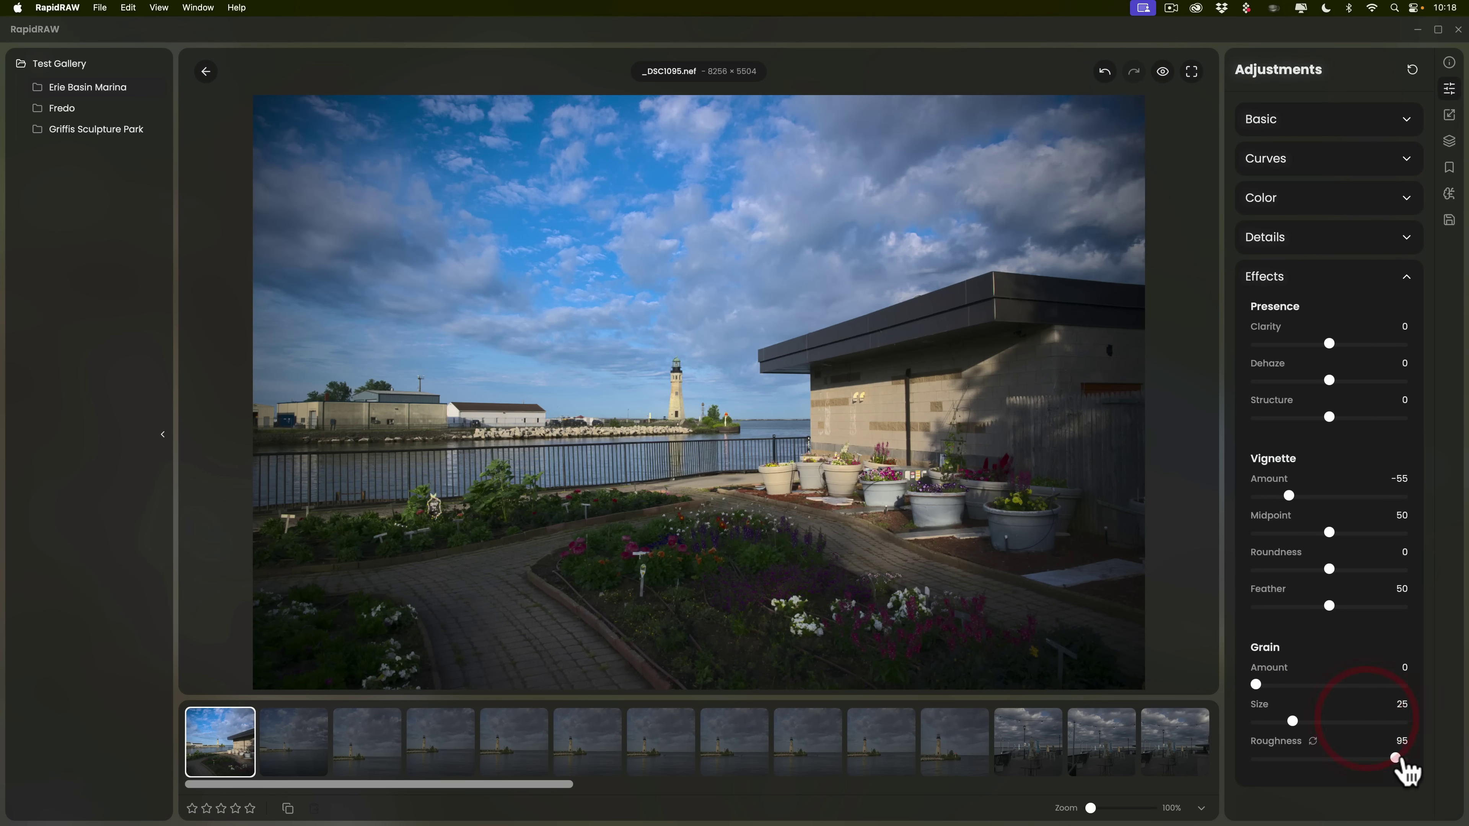
pyautogui.doubleClick(1398, 759)
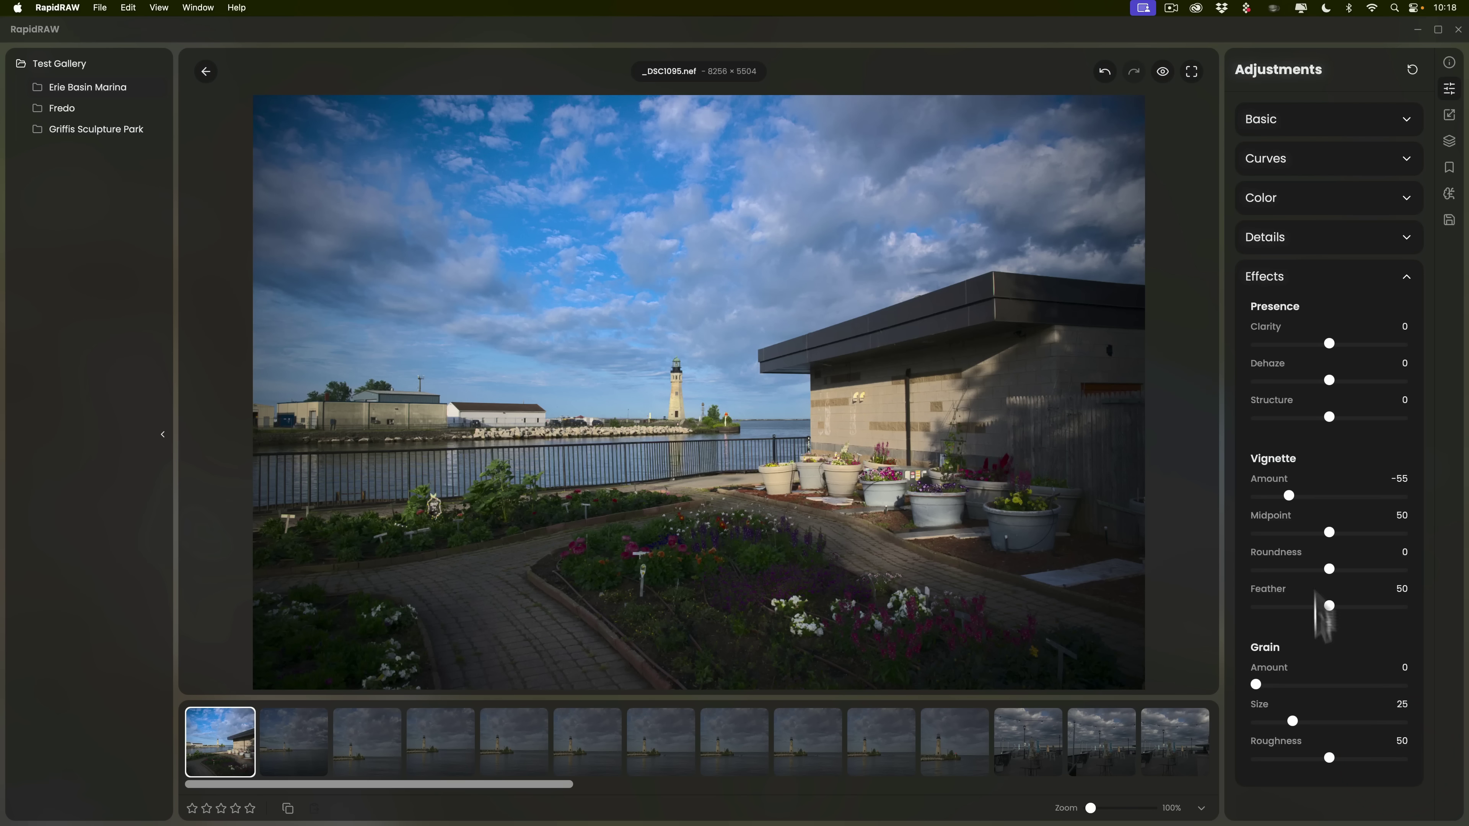
pyautogui.click(1409, 284)
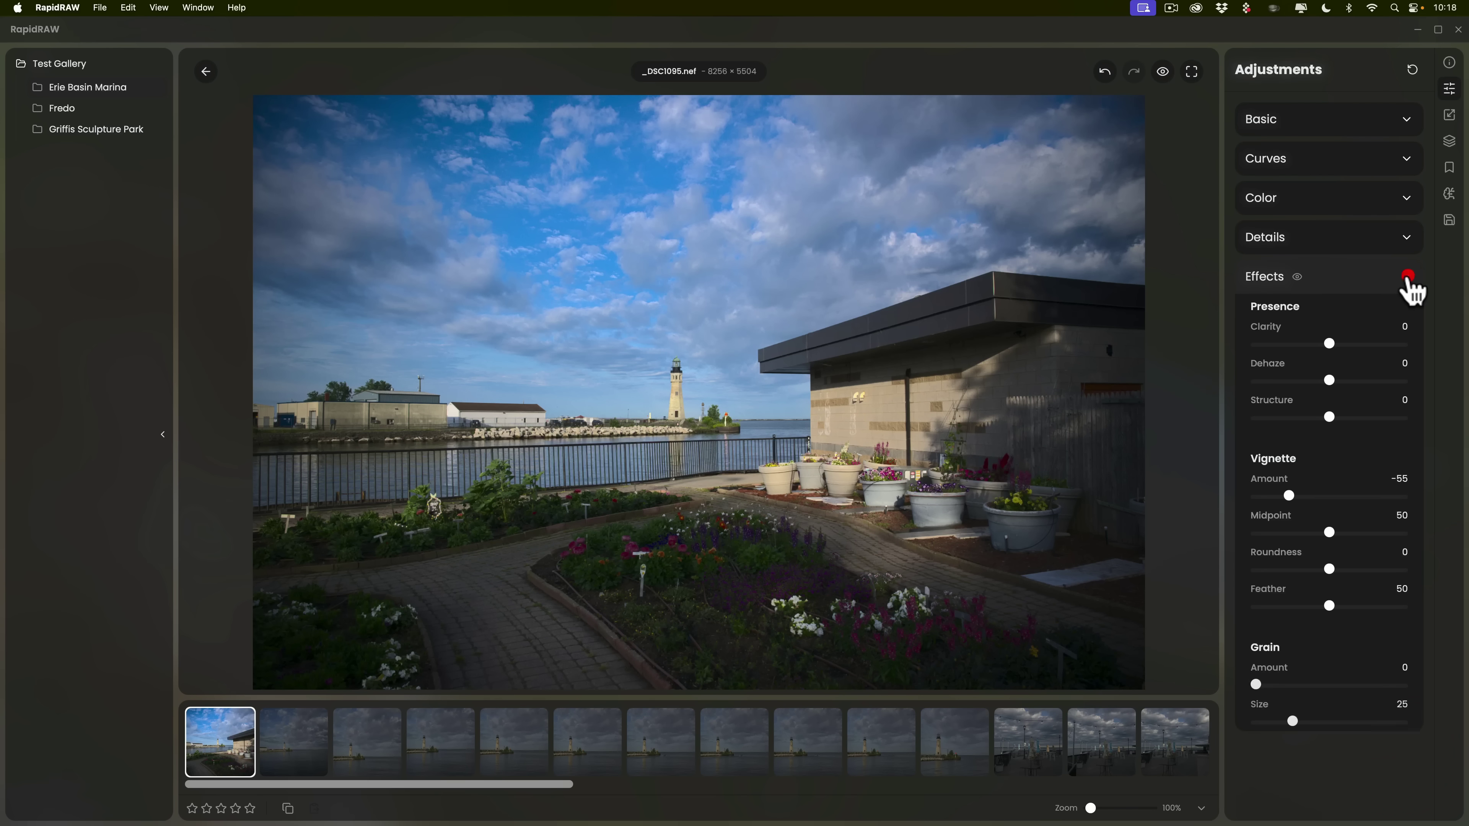
# - Try a tighter crop and a 1:1 square in Crop & Transform, then restore the Original aspect ratio
pyautogui.click(1450, 117)
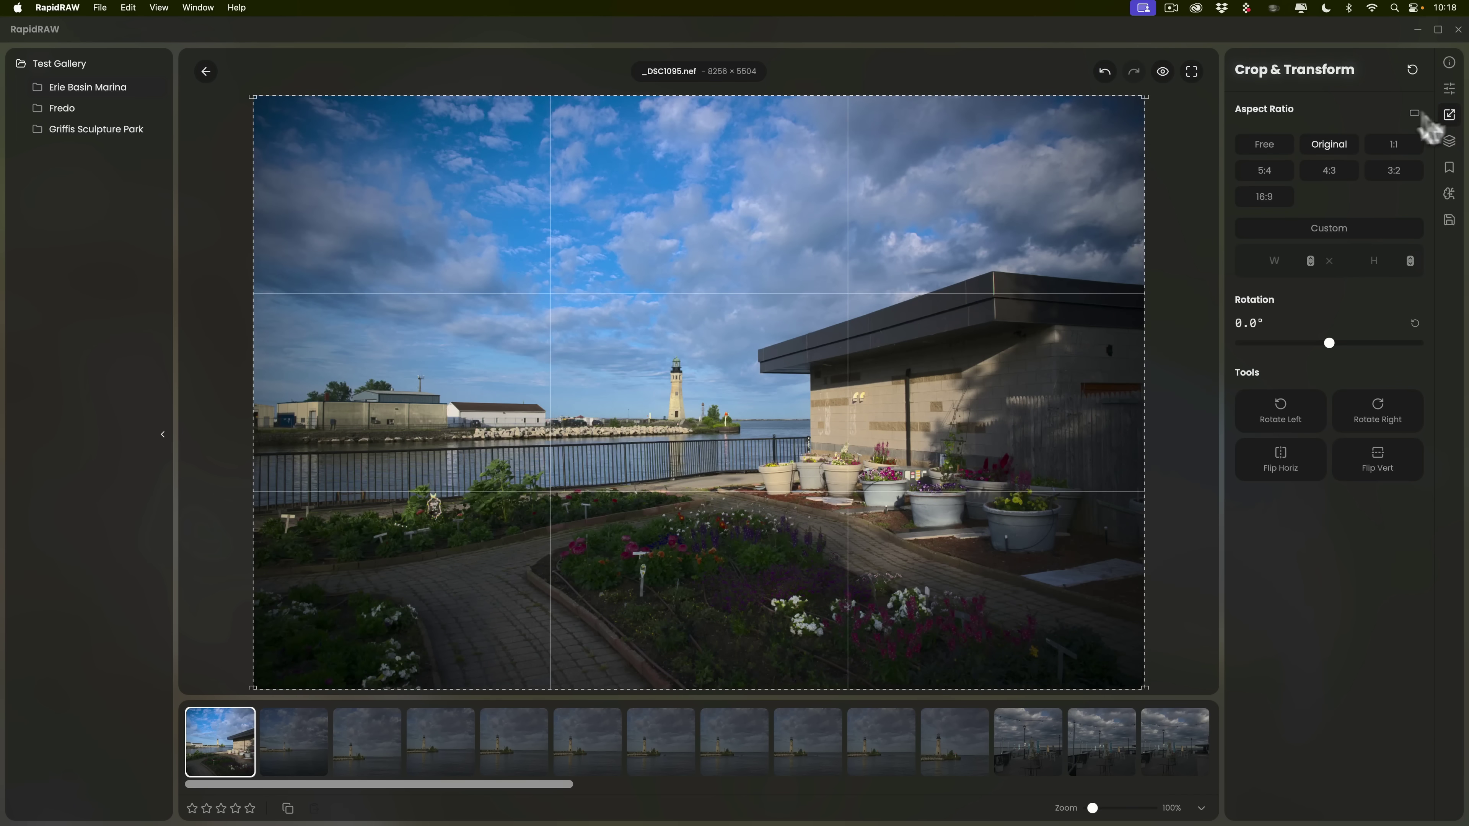
pyautogui.click(1450, 116)
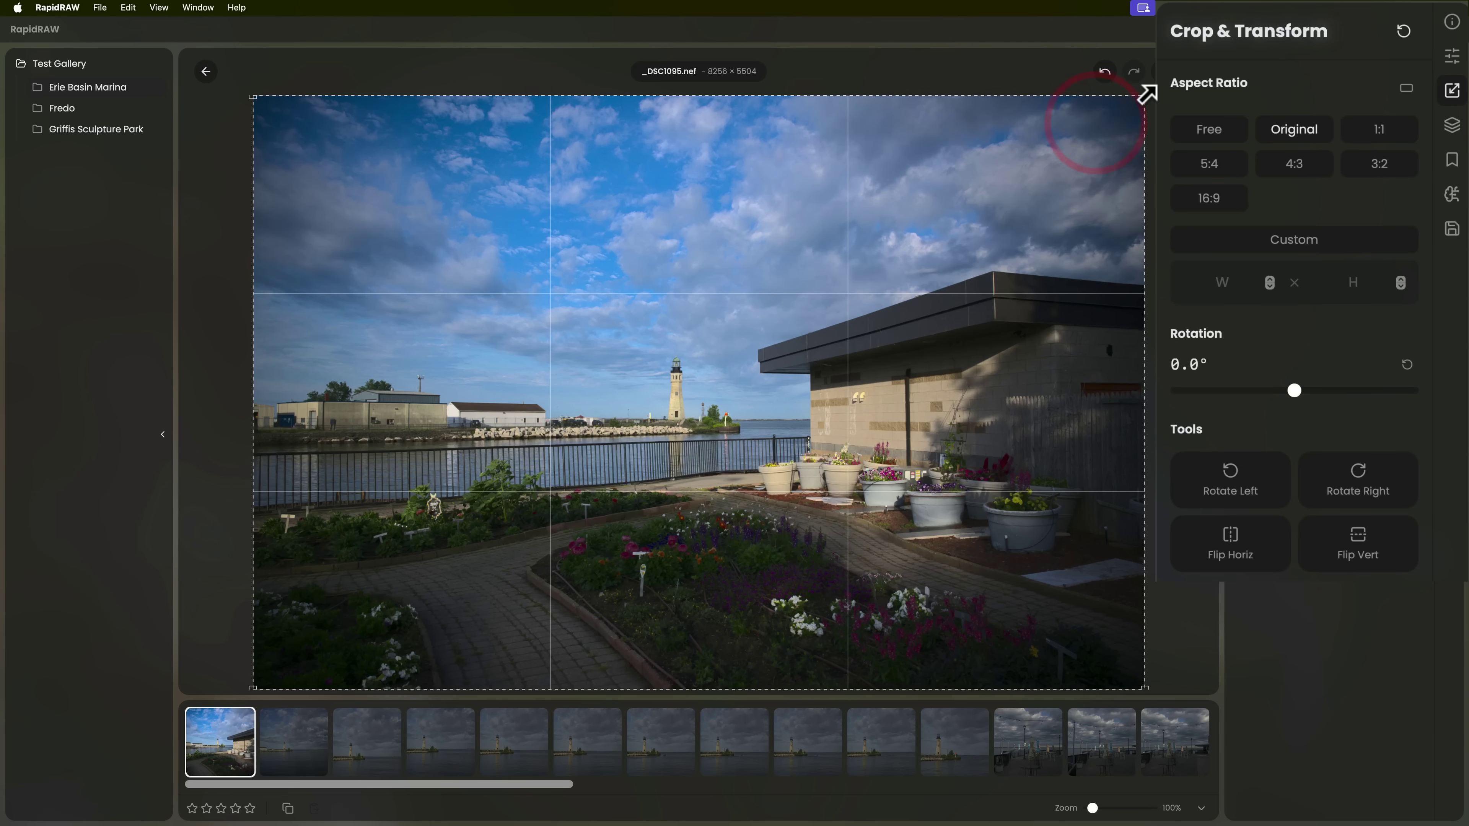
pyautogui.moveTo(1145, 93)
pyautogui.mouseDown()
pyautogui.moveTo(1016, 154)
pyautogui.moveTo(1153, 105)
pyautogui.mouseUp()
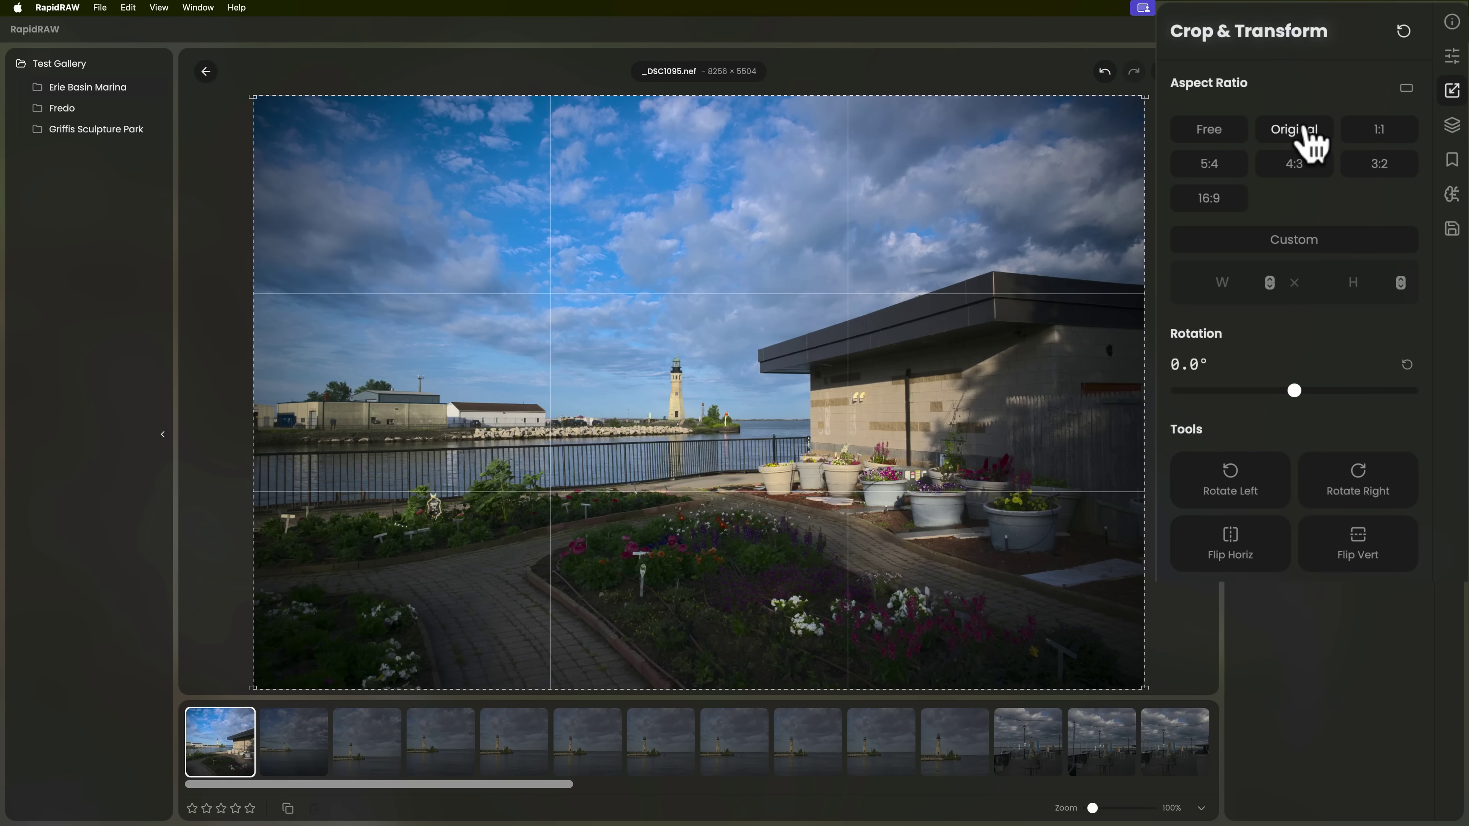
pyautogui.click(1379, 132)
pyautogui.click(1299, 135)
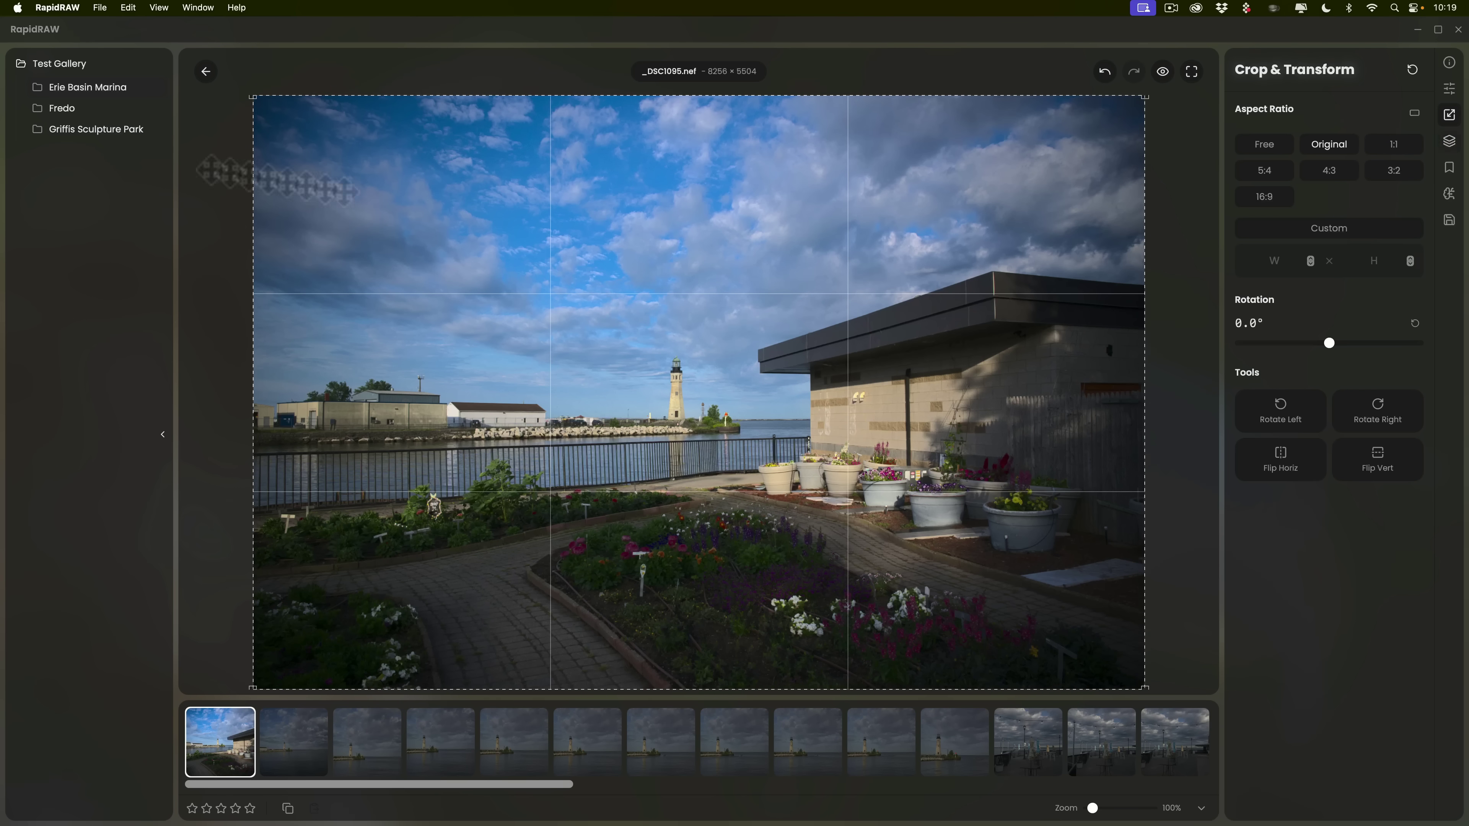
# - Open _DSC1086.nef from the Griffis Sculpture Park folder and show the Basic adjustments
pyautogui.click(68, 138)
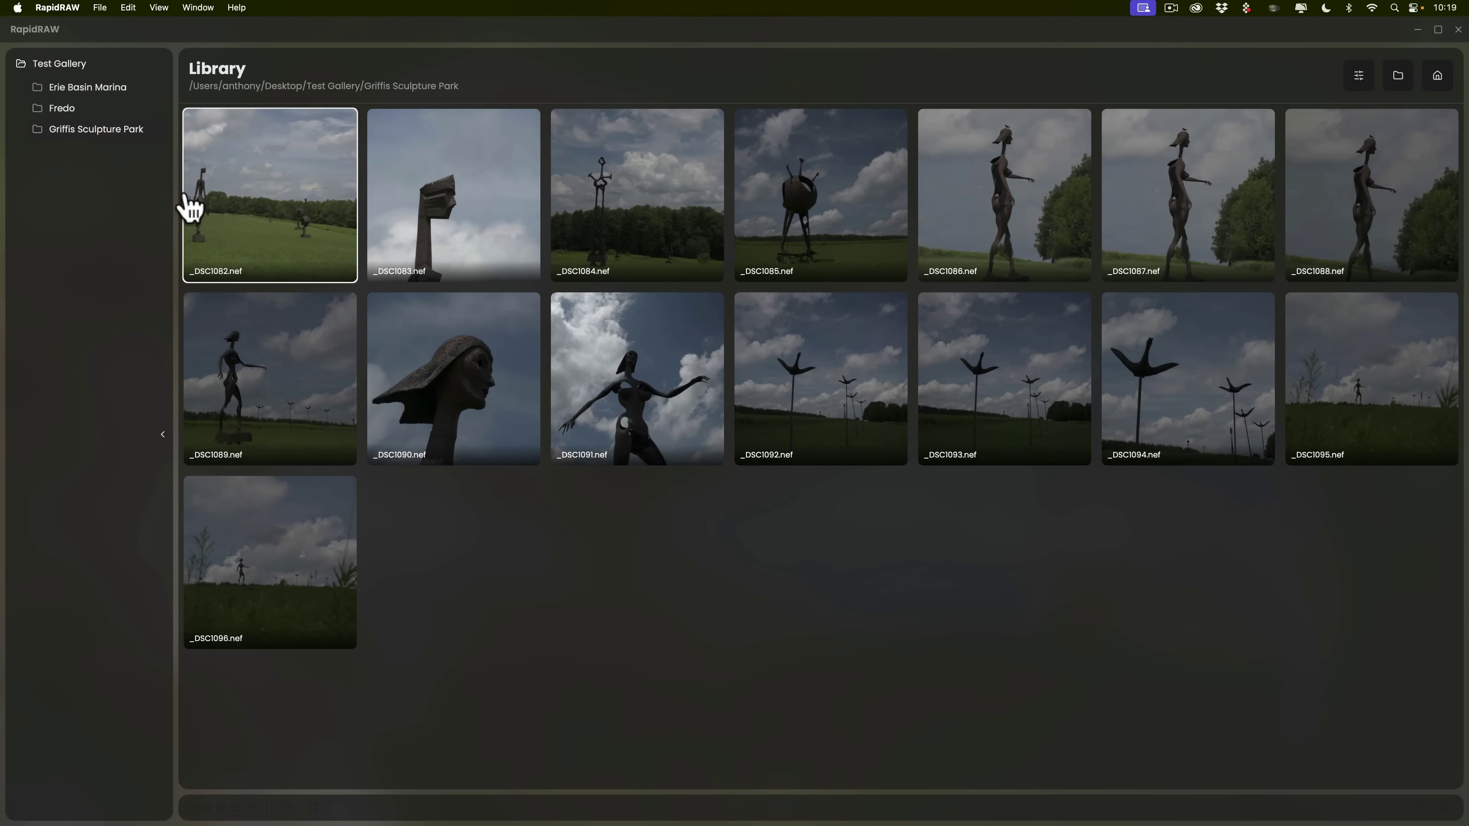
pyautogui.doubleClick(965, 195)
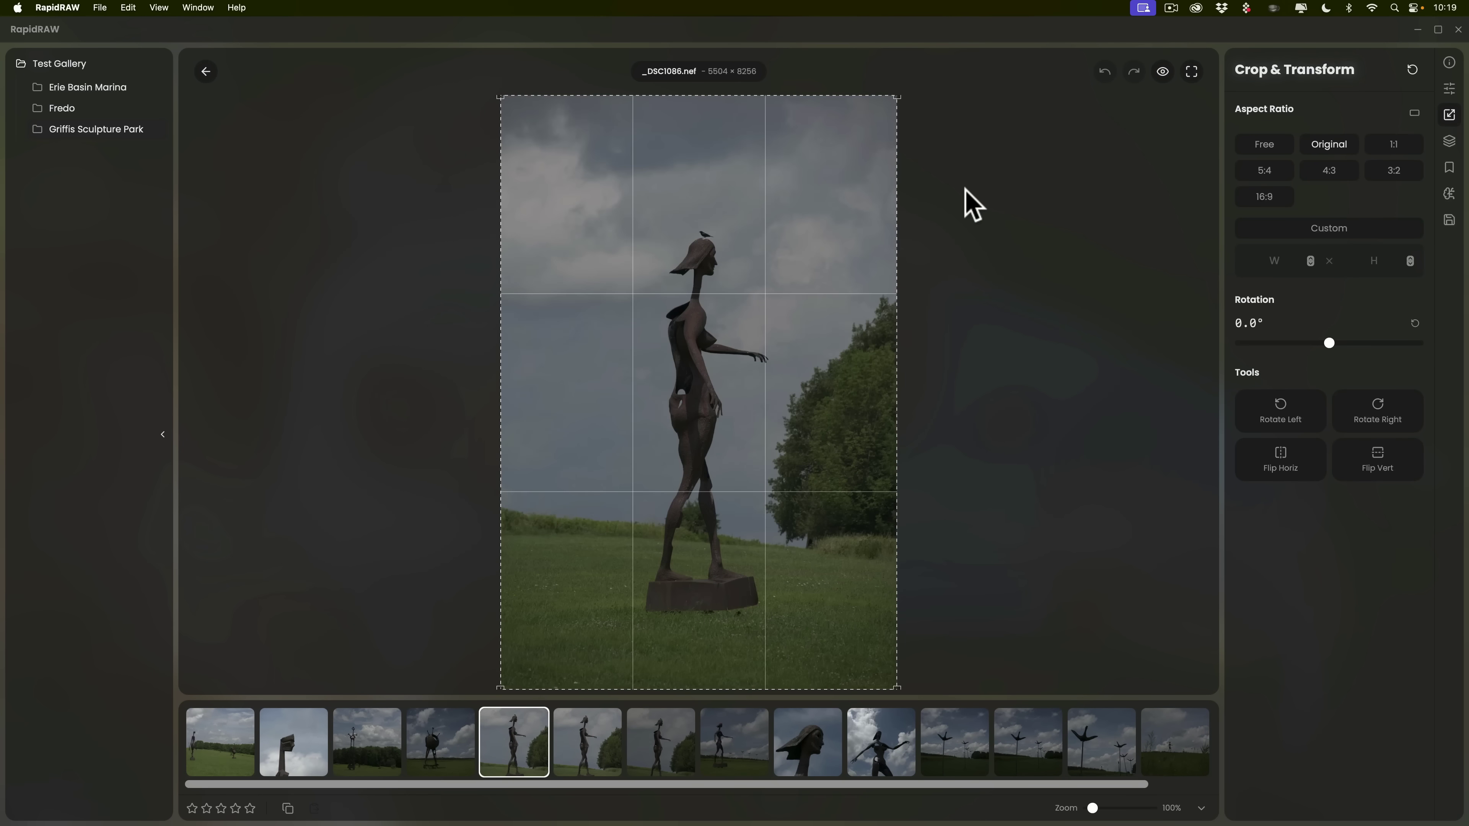
pyautogui.click(1449, 89)
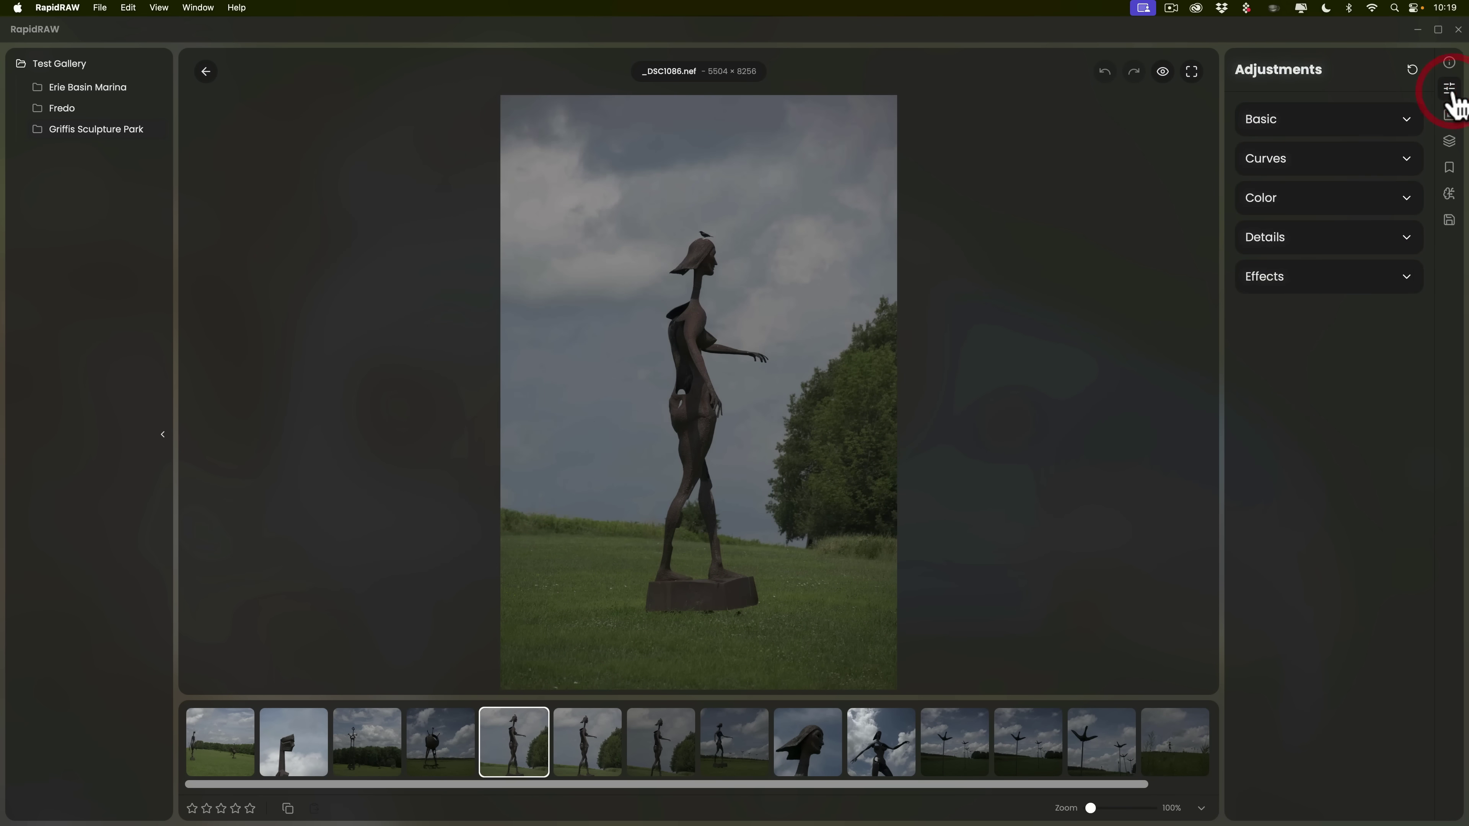
pyautogui.click(1407, 122)
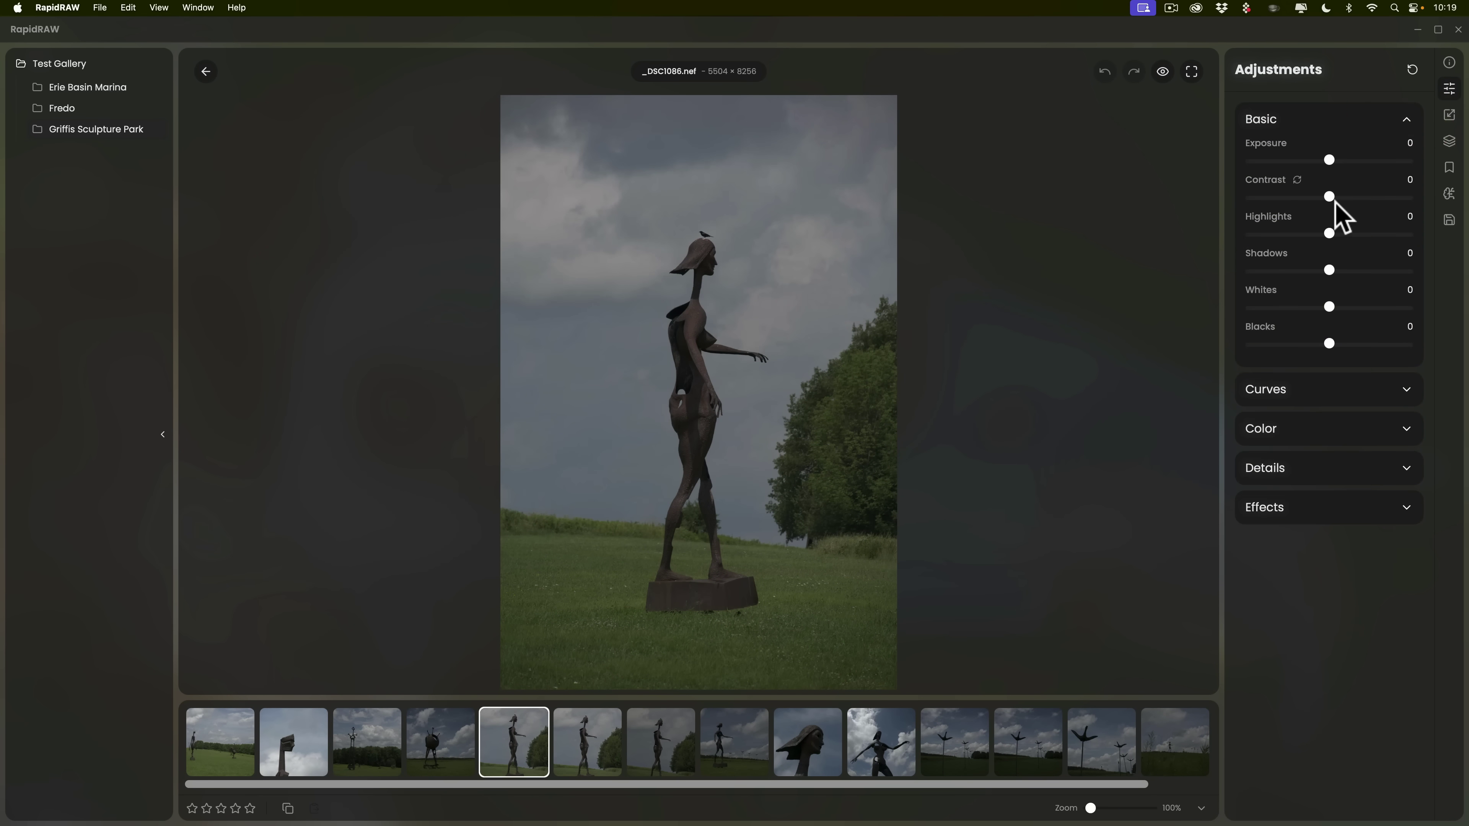
# - Set Exposure 24, Shadows 21, Highlights -100, Whites 3, Blacks -26 and Contrast 10
pyautogui.moveTo(1274, 129); pyautogui.dragTo(1312, 129)
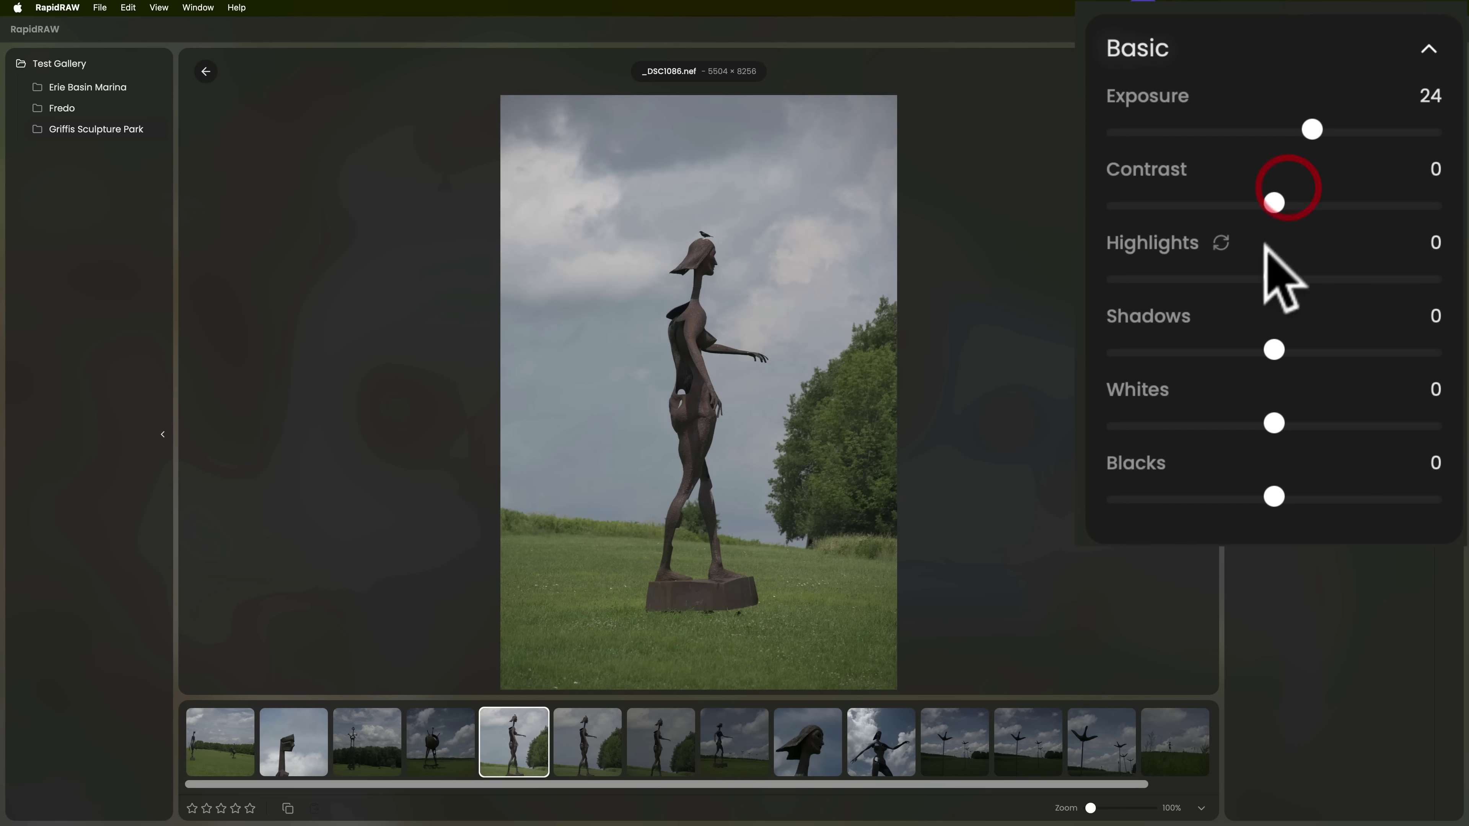
pyautogui.moveTo(1273, 348); pyautogui.dragTo(1306, 350)
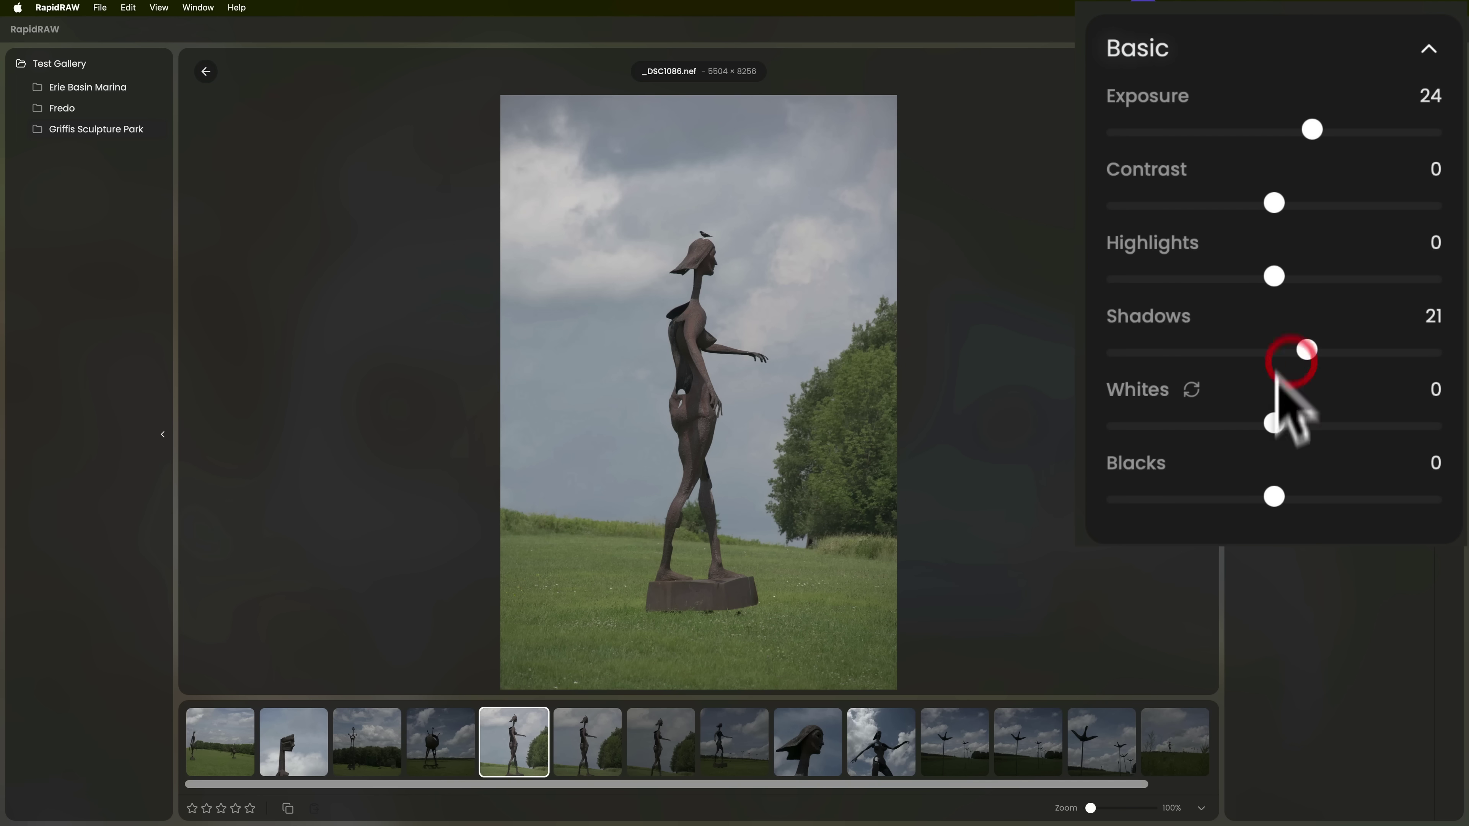
pyautogui.moveTo(1275, 277); pyautogui.dragTo(1108, 287)
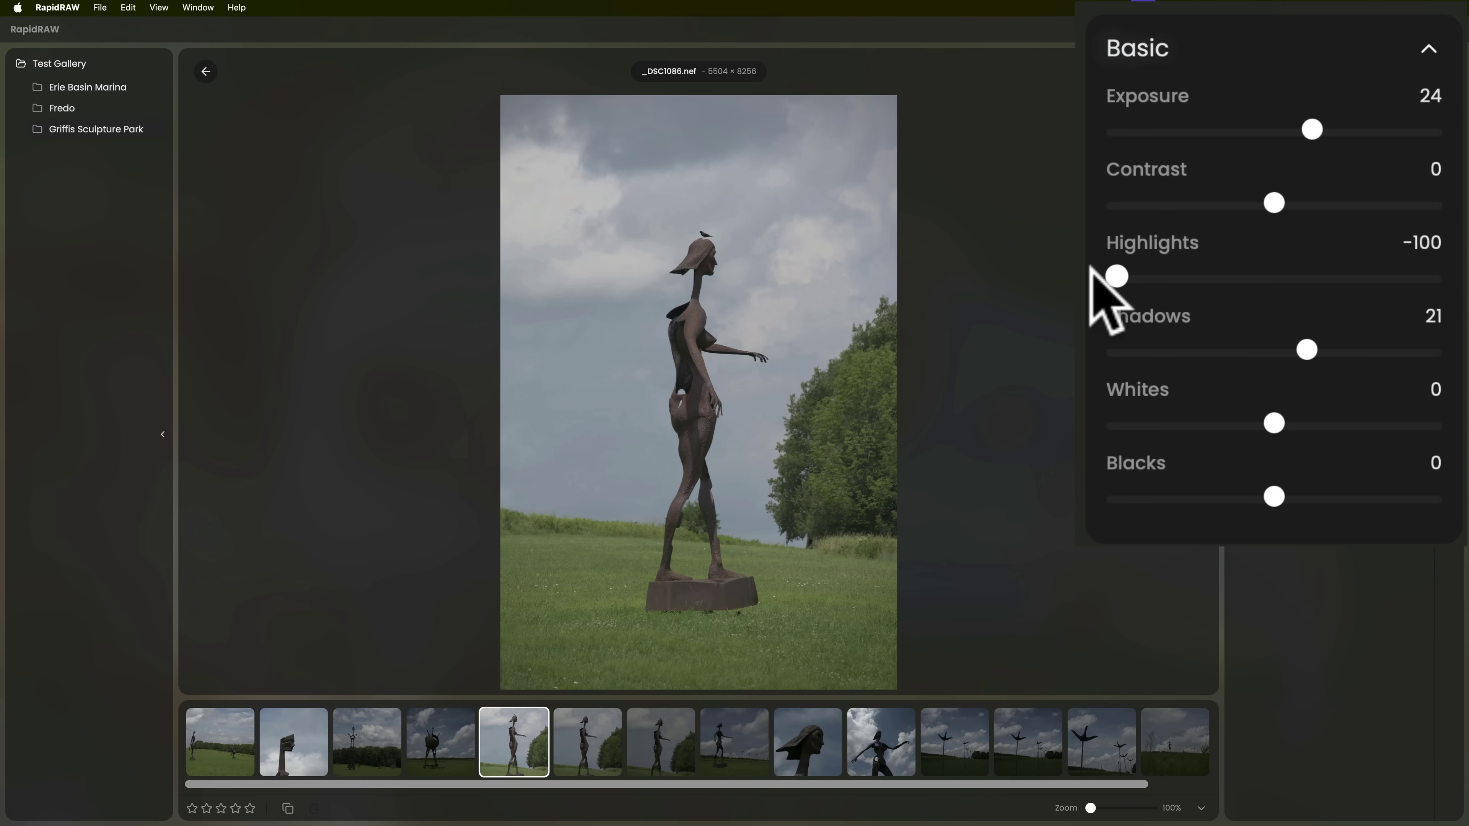
pyautogui.moveTo(1274, 425)
pyautogui.mouseDown()
pyautogui.moveTo(1318, 424)
pyautogui.moveTo(1276, 424)
pyautogui.mouseUp()
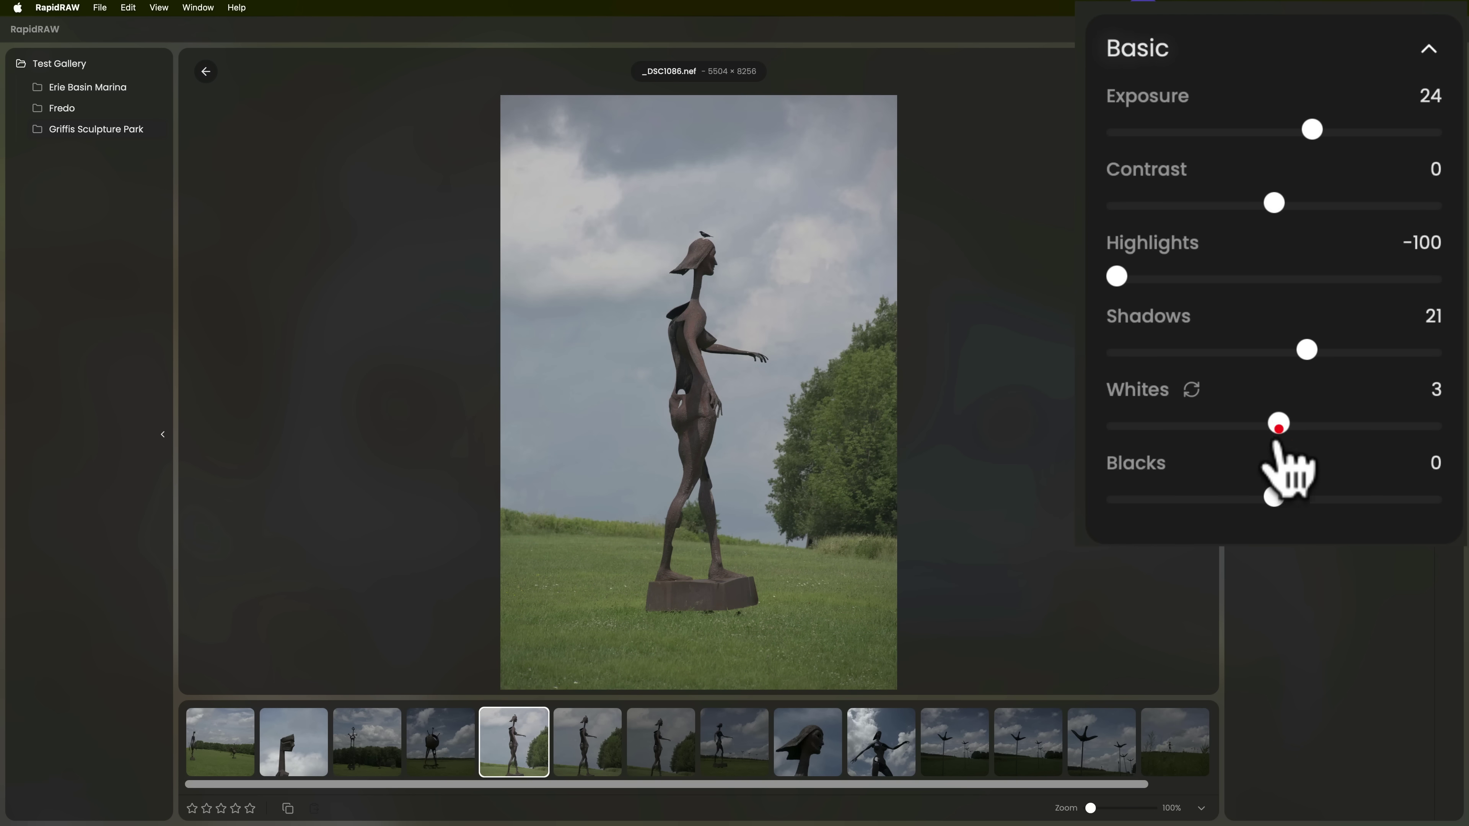
pyautogui.moveTo(1275, 497); pyautogui.dragTo(1234, 496)
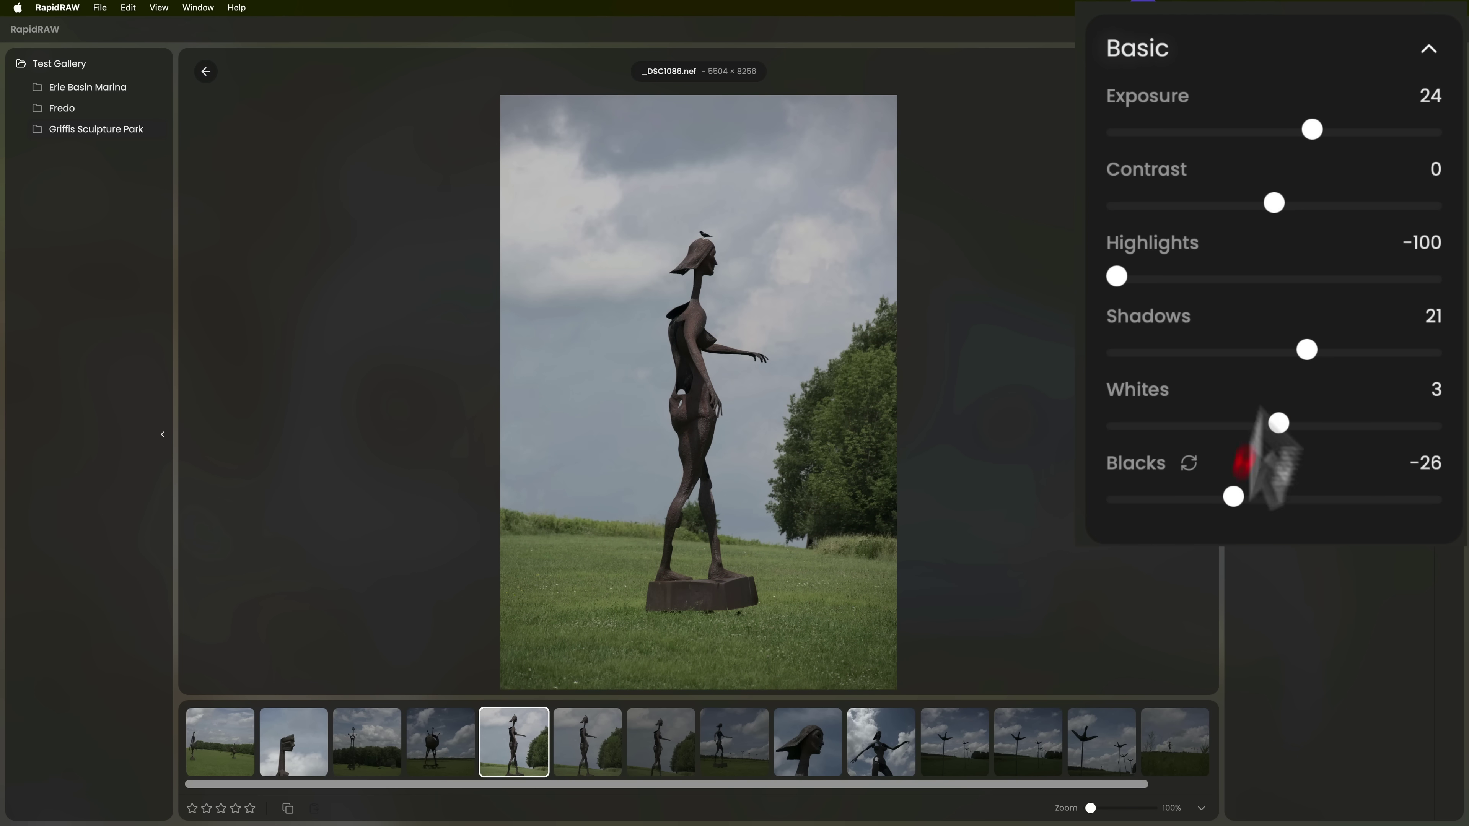
pyautogui.moveTo(1274, 202); pyautogui.dragTo(1291, 204)
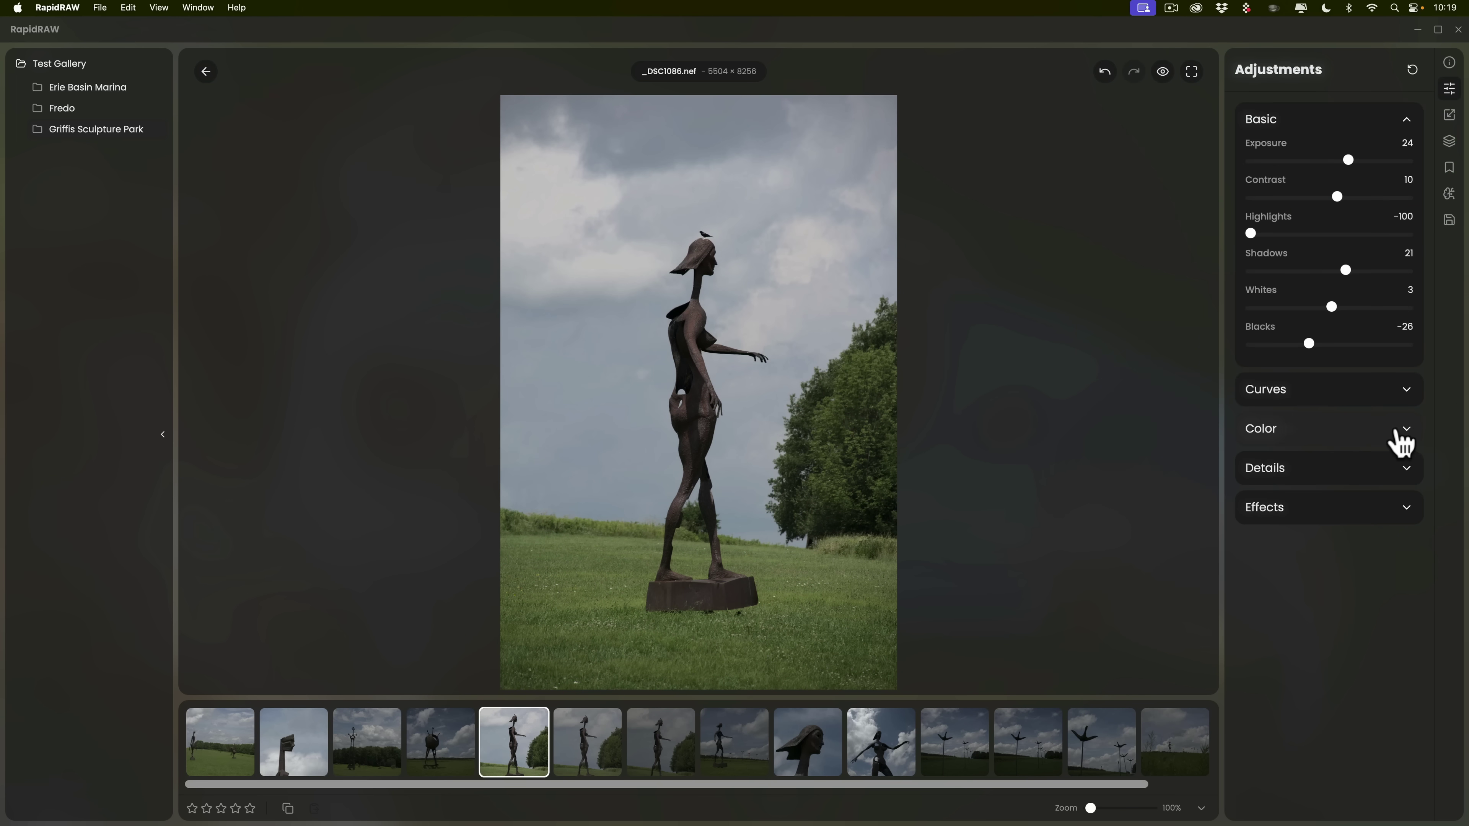
pyautogui.click(1399, 431)
pyautogui.scroll(-3, 1348, 550)
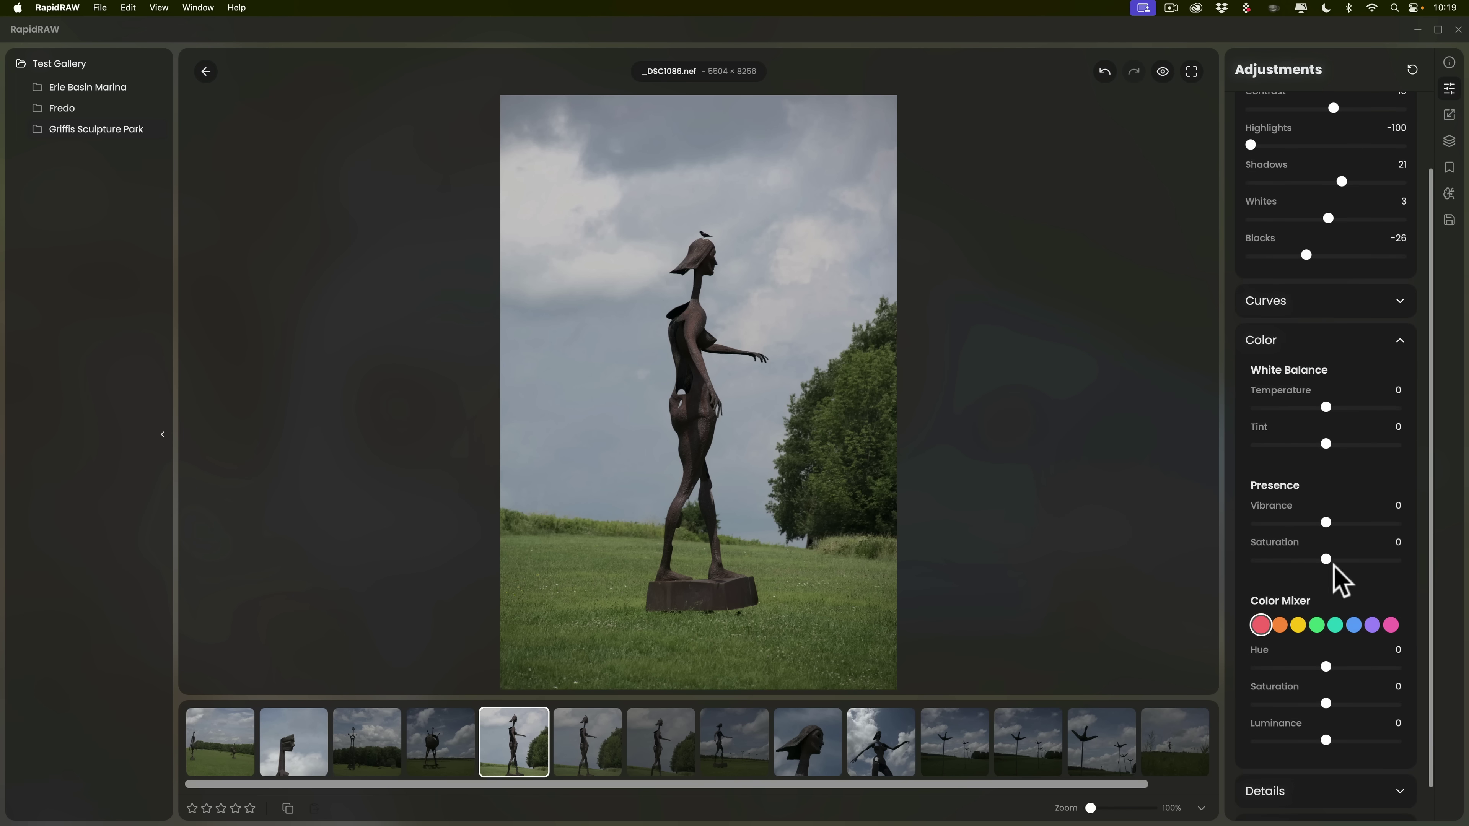
pyautogui.moveTo(1327, 559)
pyautogui.mouseDown()
pyautogui.moveTo(1352, 559)
pyautogui.moveTo(1346, 575)
pyautogui.mouseUp()
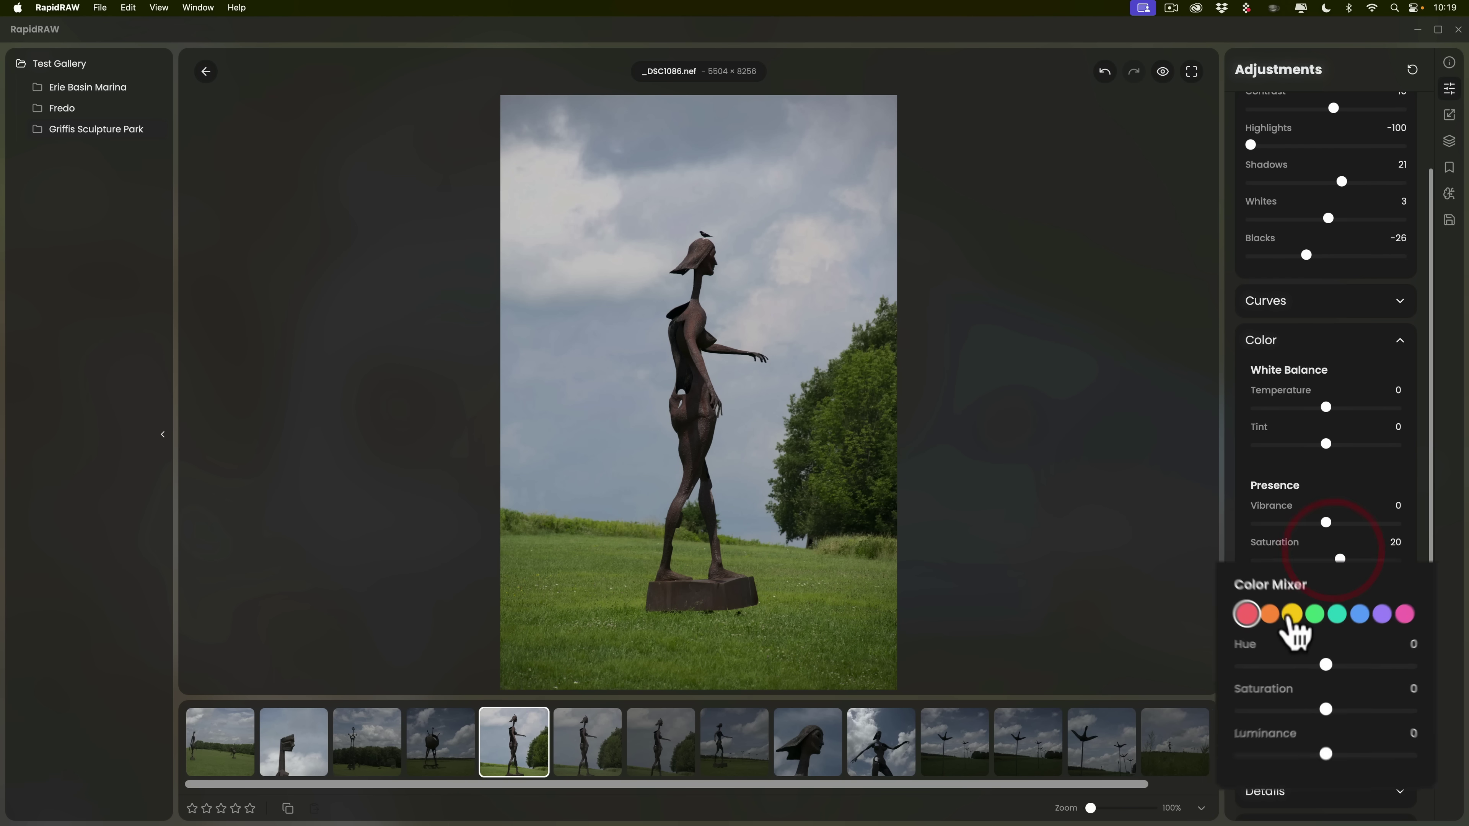
pyautogui.click(1298, 625)
pyautogui.moveTo(1284, 692); pyautogui.dragTo(1305, 692)
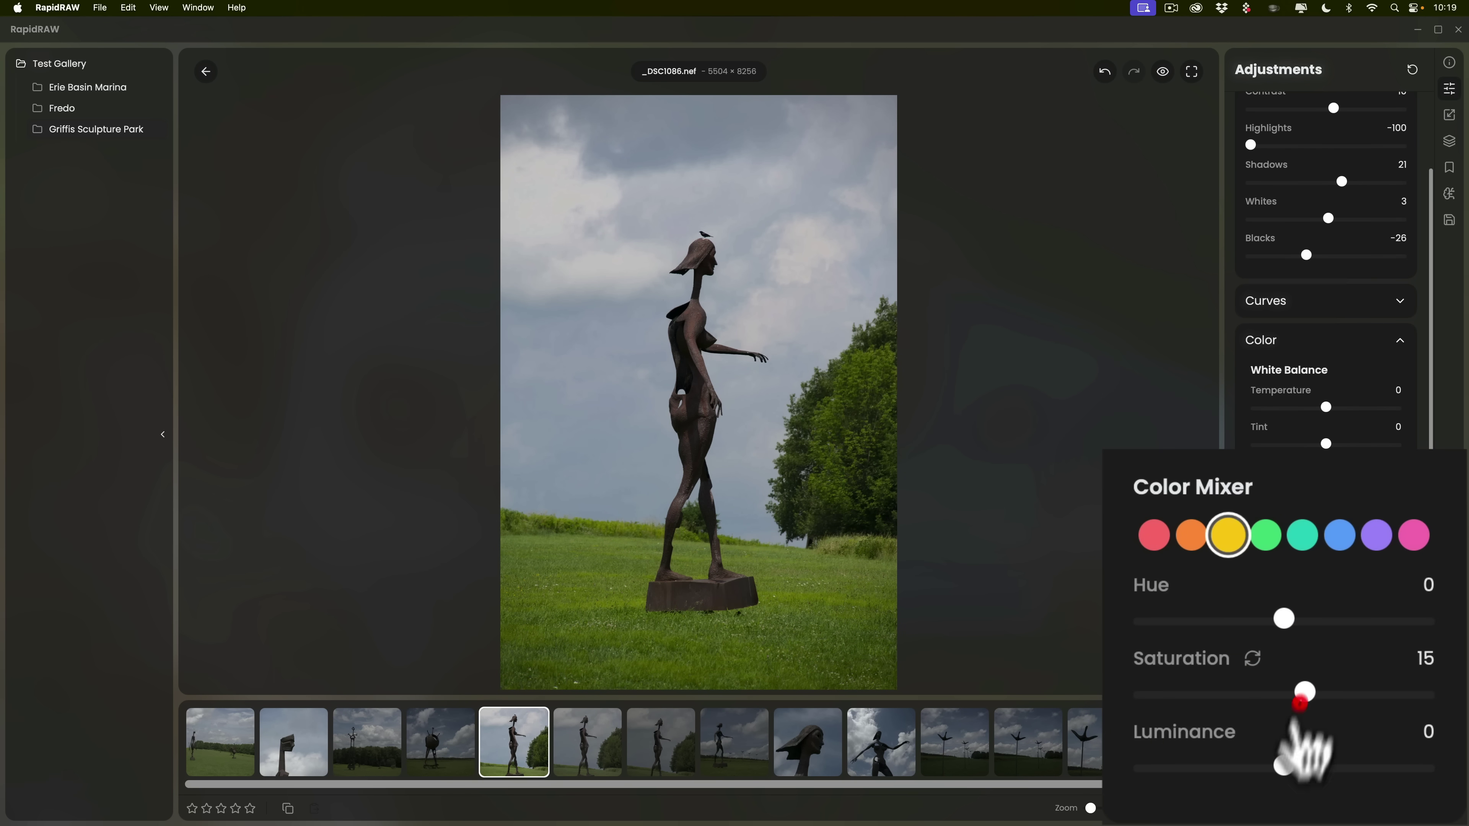
pyautogui.moveTo(1284, 767); pyautogui.dragTo(1358, 767)
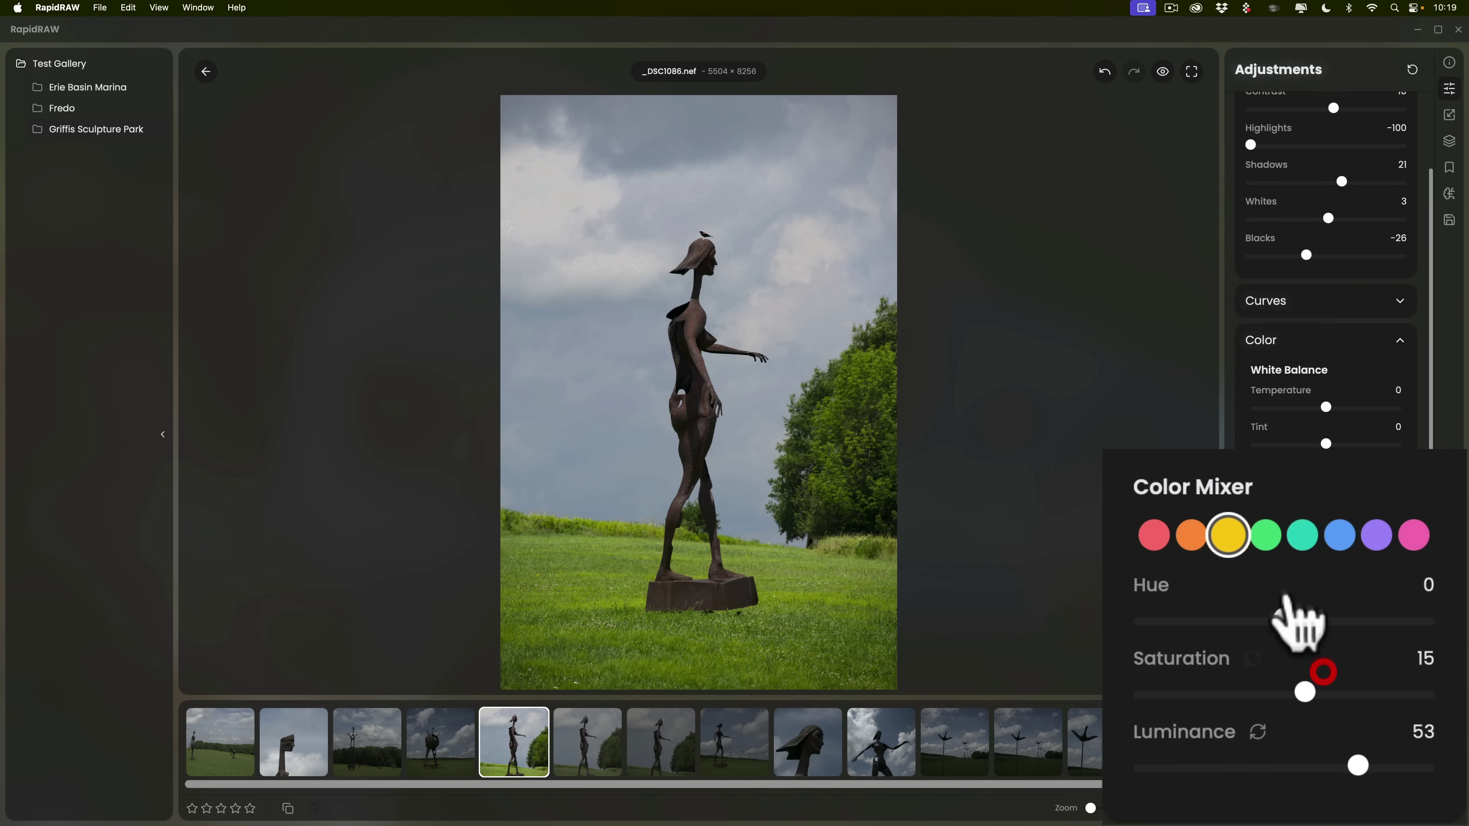
pyautogui.click(1267, 539)
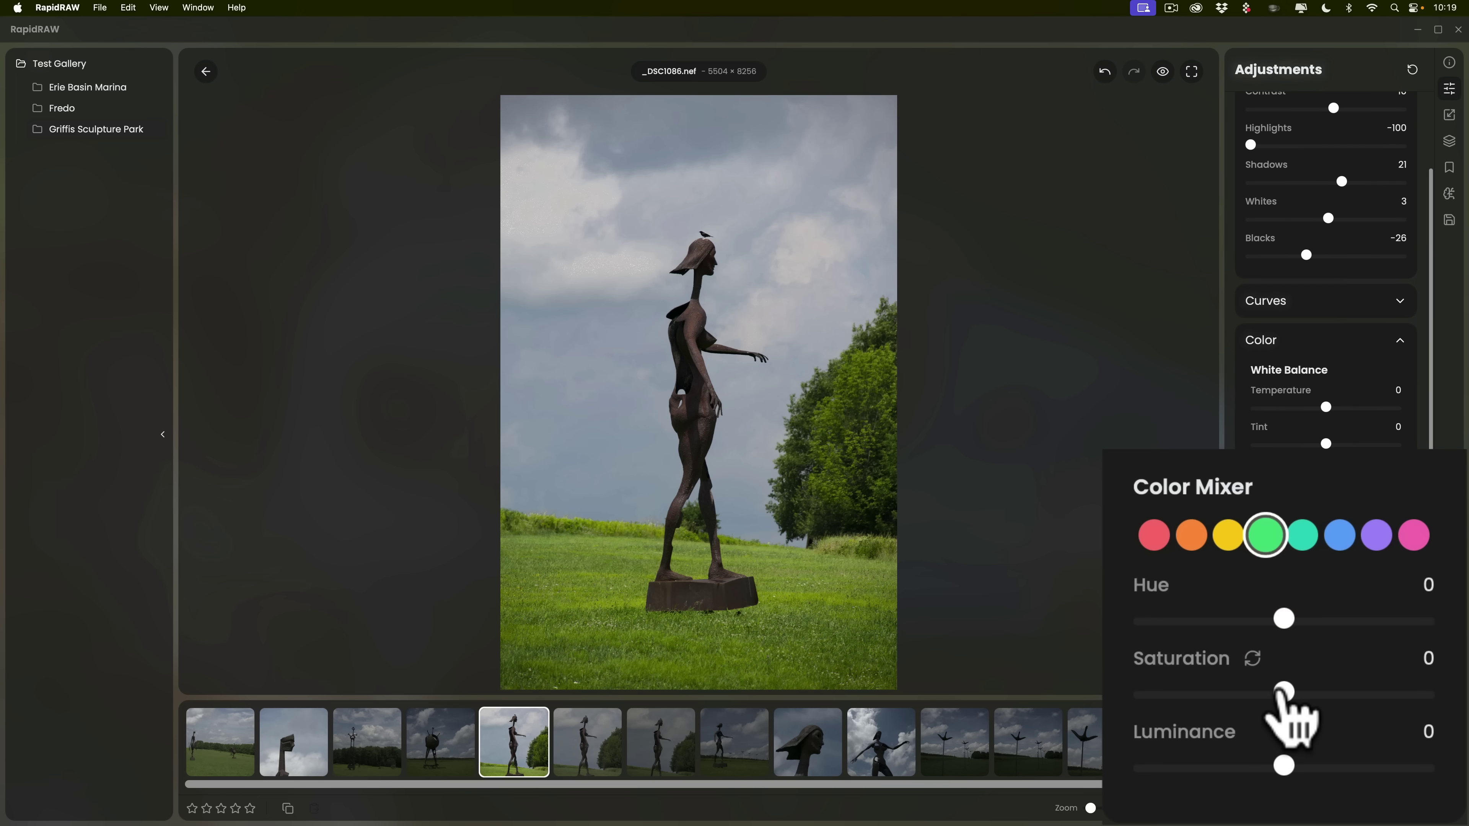
pyautogui.moveTo(1284, 692); pyautogui.dragTo(1305, 693)
pyautogui.moveTo(1284, 767); pyautogui.dragTo(1146, 767)
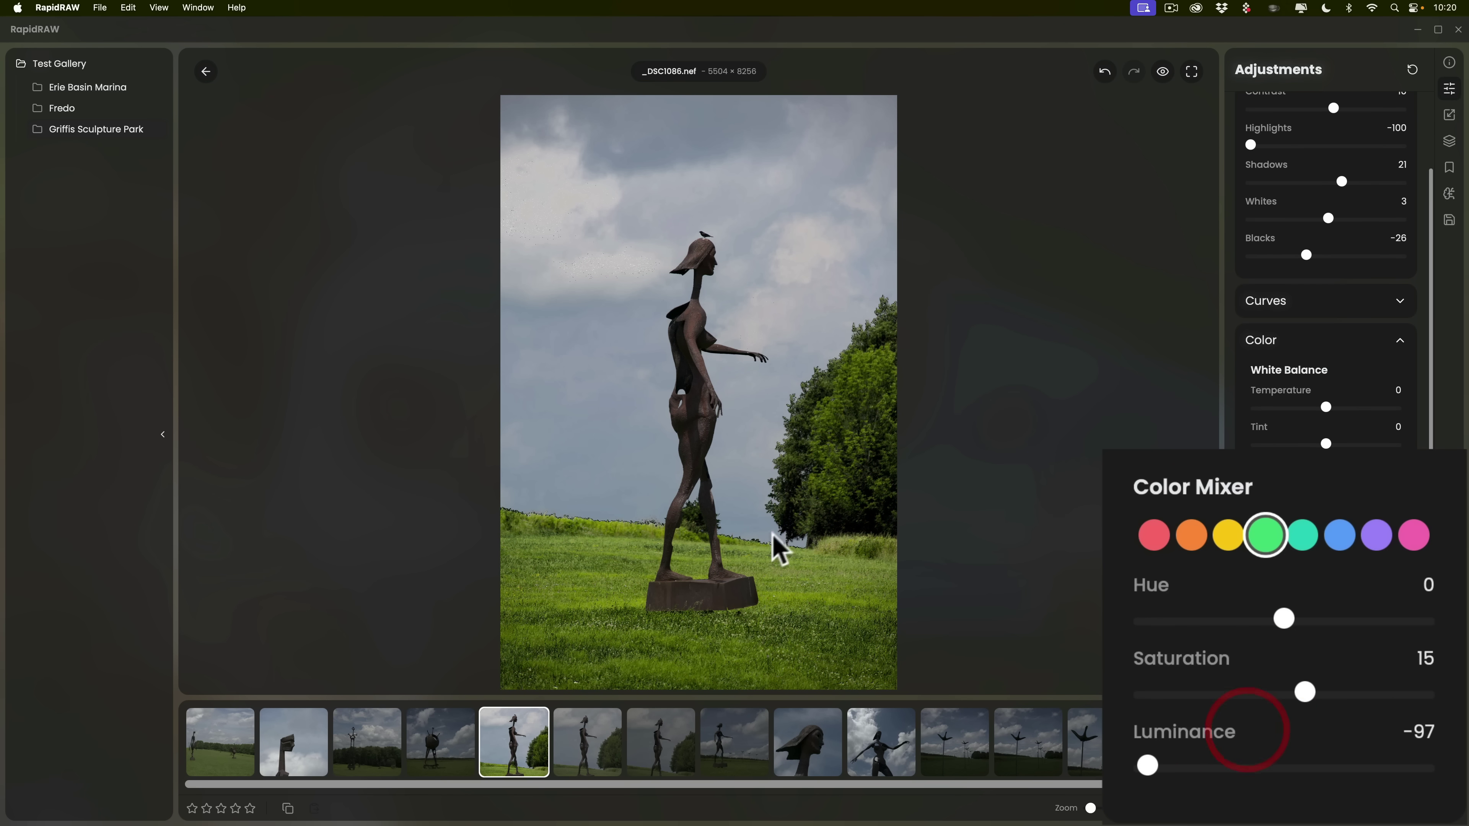
pyautogui.scroll(-1, 1324, 405)
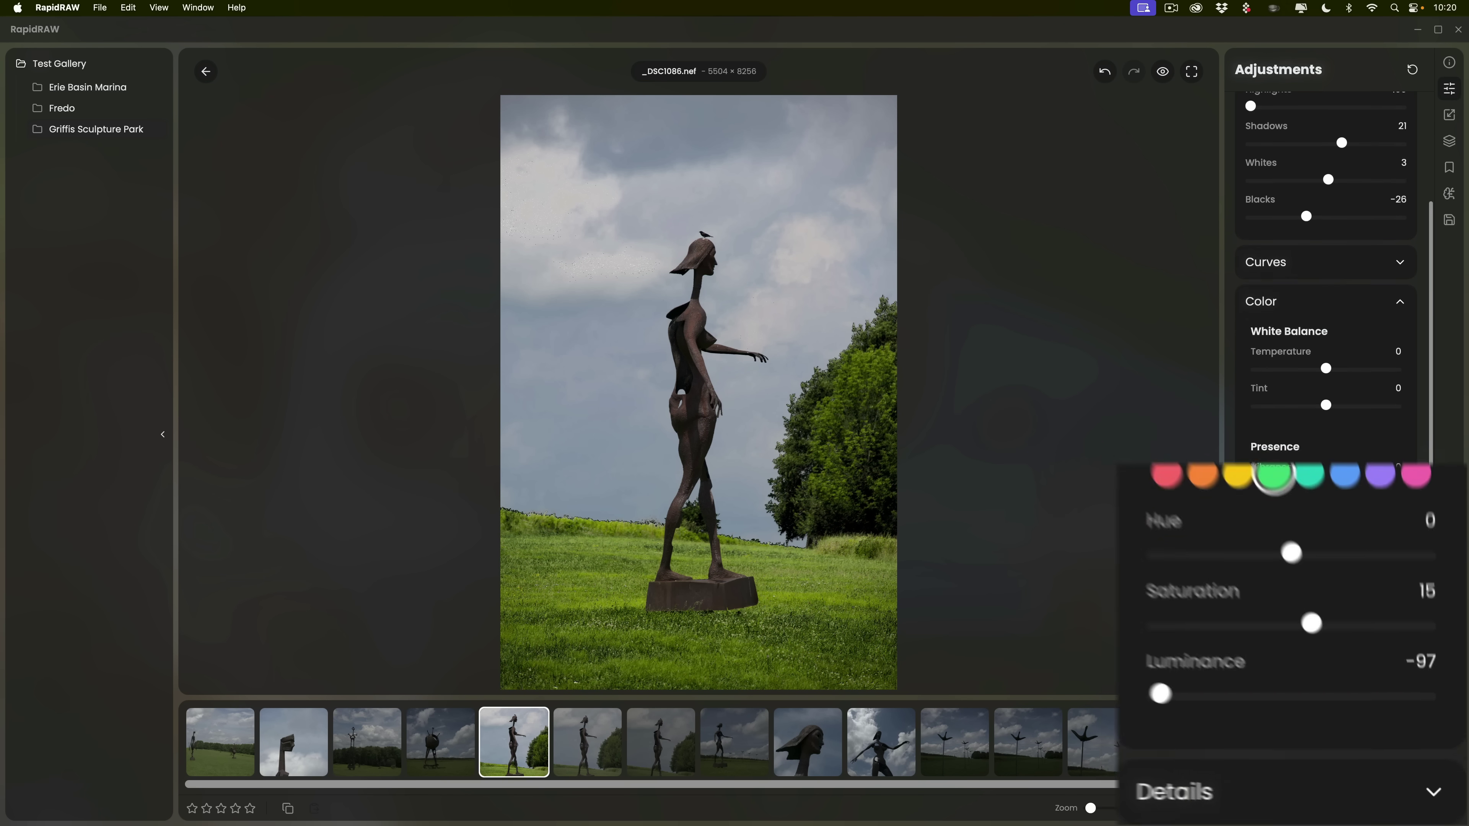
pyautogui.click(1400, 307)
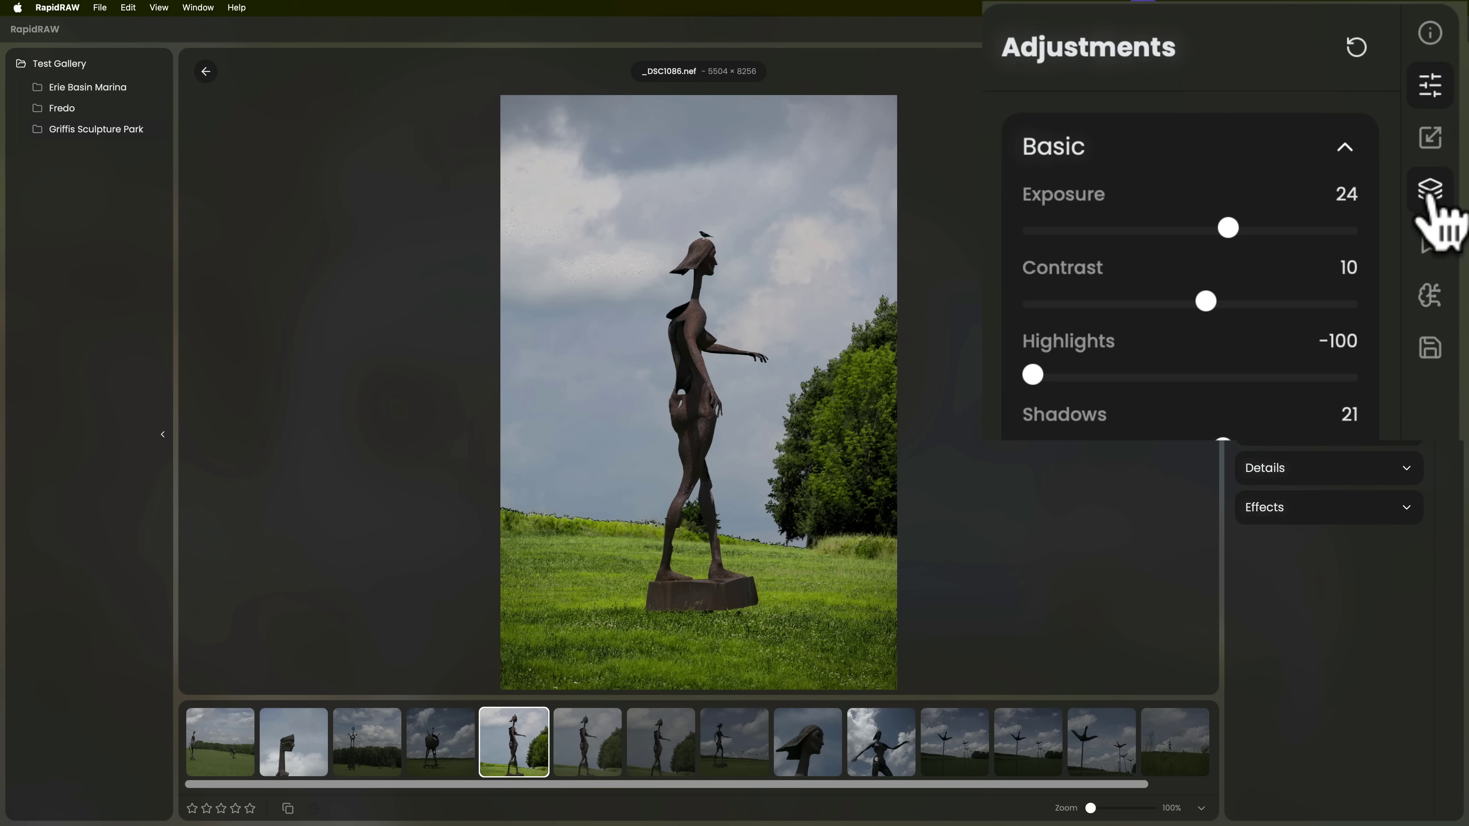
# - Look over the mask options and AI tools, then create a new AI Subject mask
pyautogui.click(1427, 195)
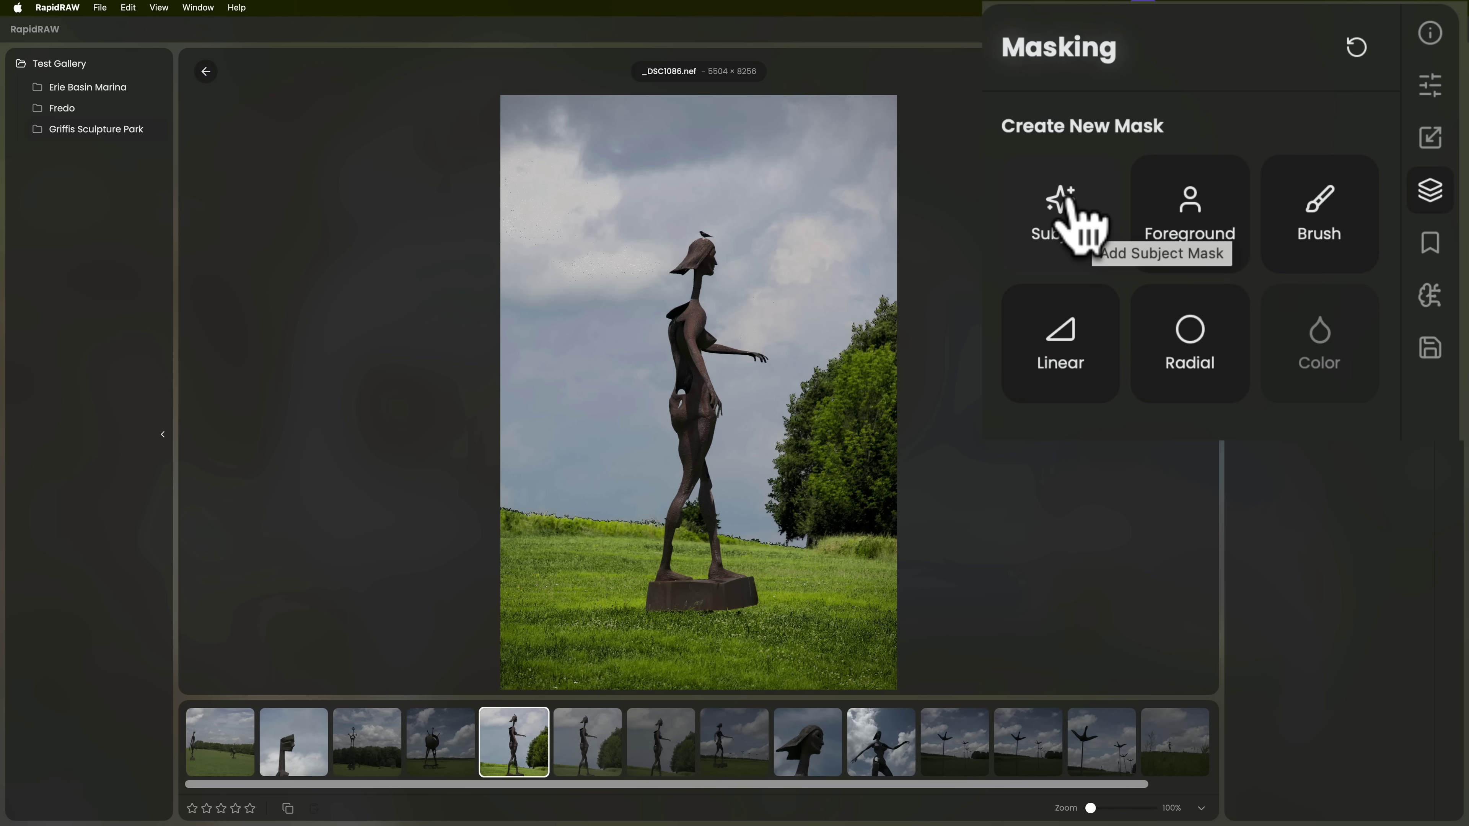
pyautogui.click(1428, 293)
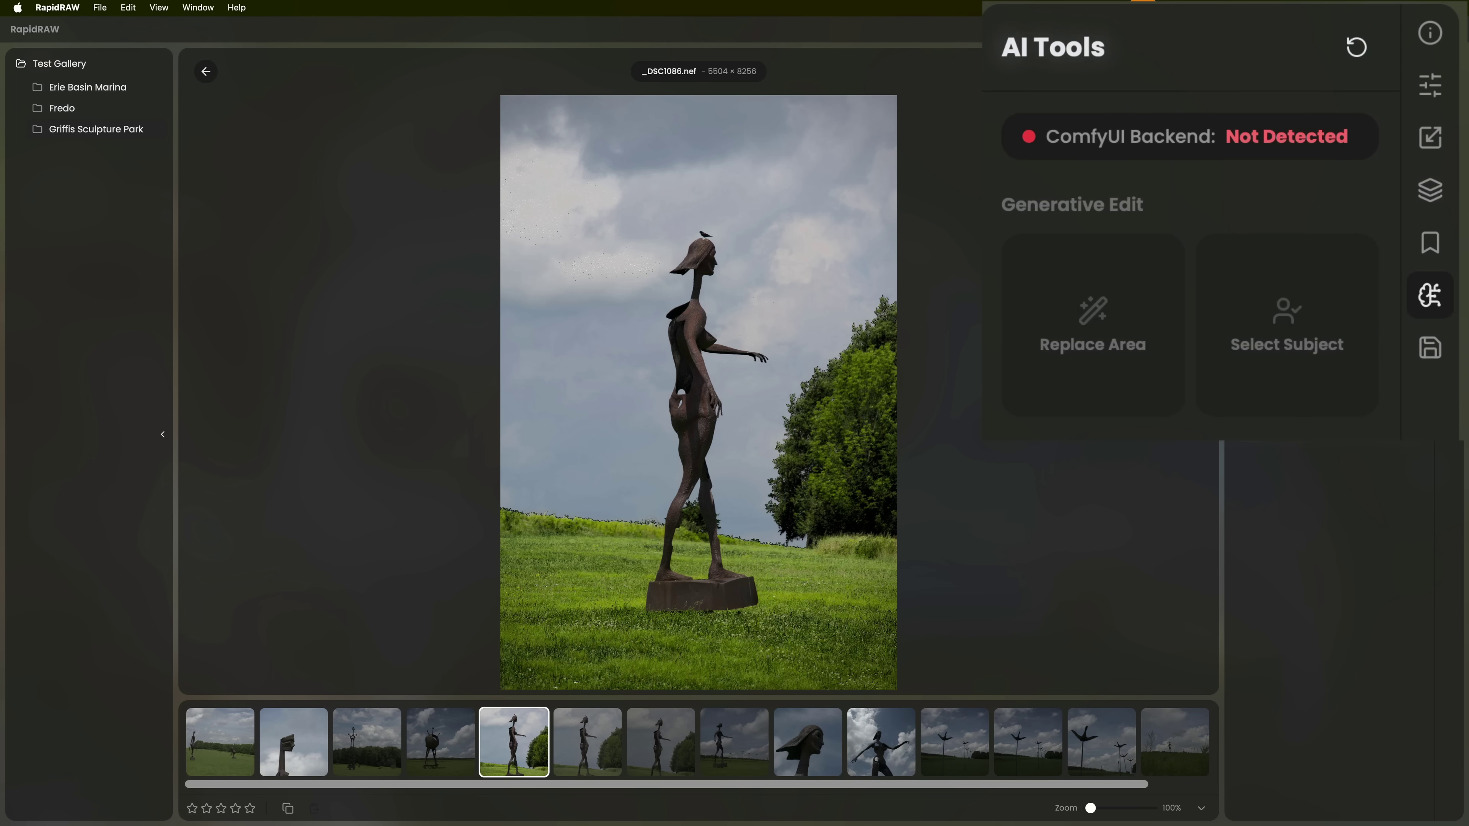
pyautogui.click(1431, 191)
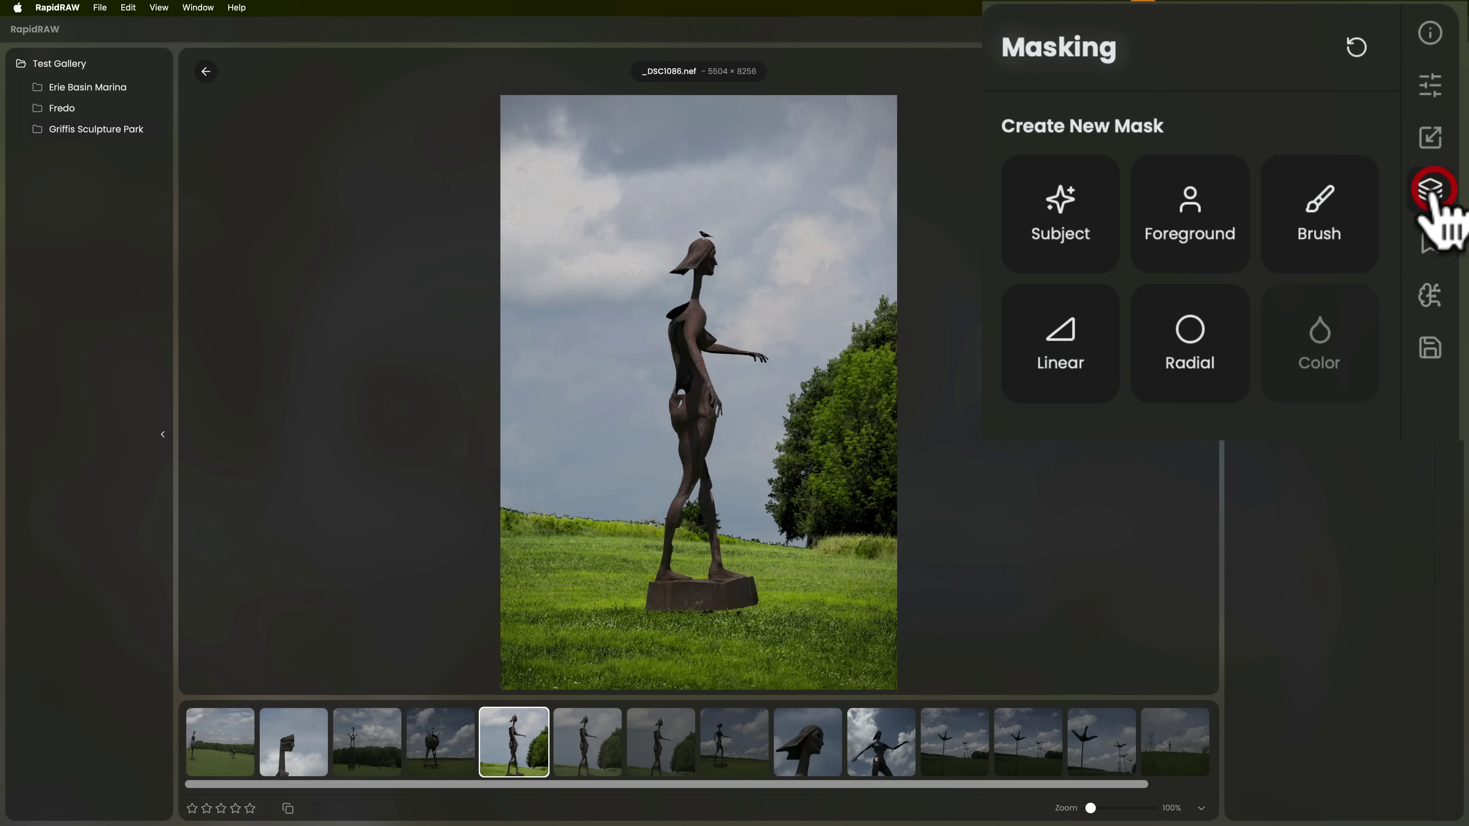
pyautogui.click(1058, 211)
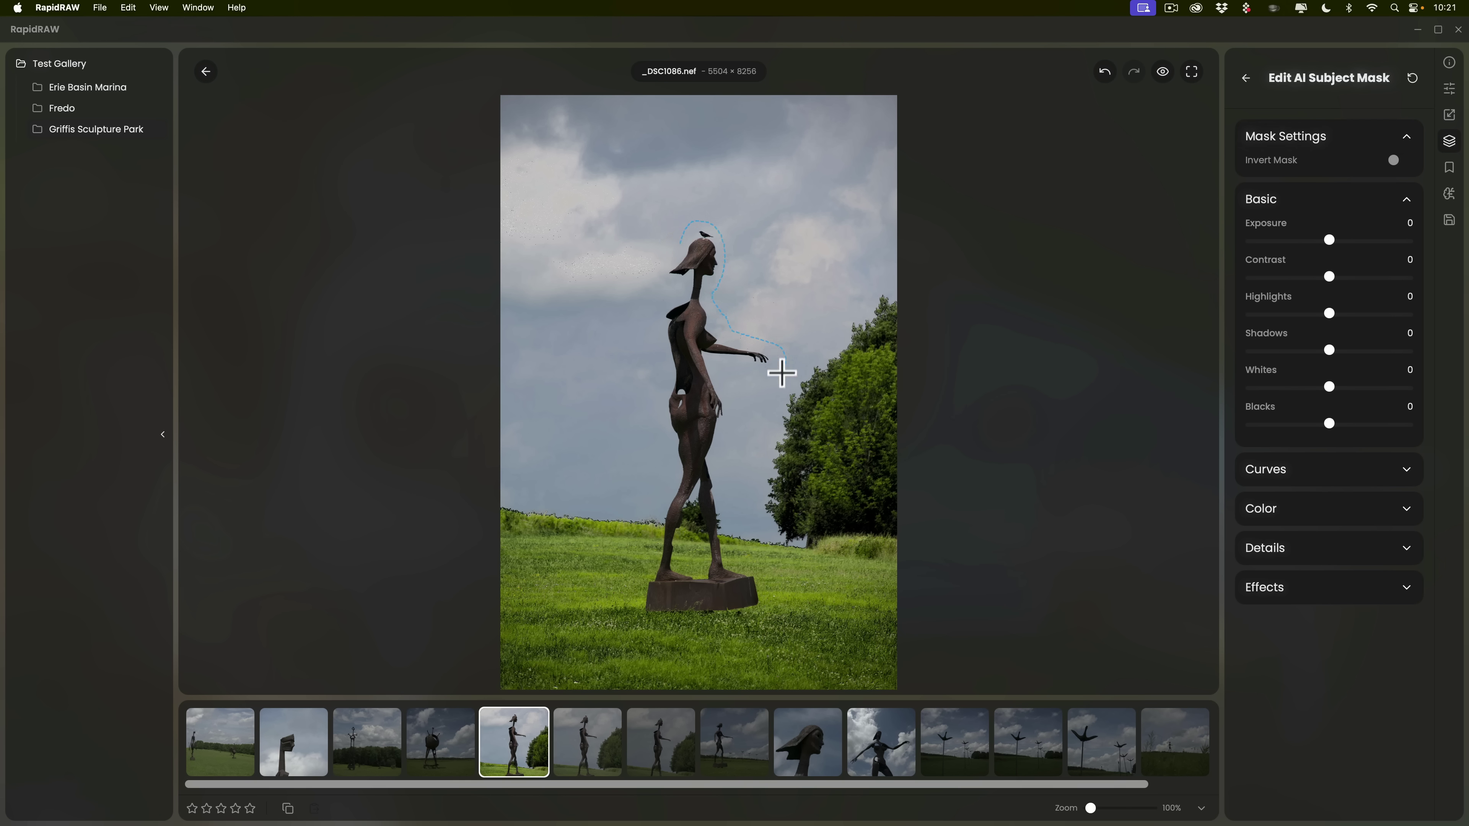
# - Outline the statue's arm, base and left side so the subject mask detects it
pyautogui.moveTo(782, 373); pyautogui.dragTo(729, 366)
pyautogui.moveTo(741, 624); pyautogui.dragTo(668, 623)
pyautogui.moveTo(640, 561); pyautogui.dragTo(654, 526)
pyautogui.moveTo(683, 241); pyautogui.dragTo(684, 240)
# - Give the masked statue Exposure 5, Contrast 23 and Shadows 58
pyautogui.moveTo(1330, 242); pyautogui.dragTo(1411, 247)
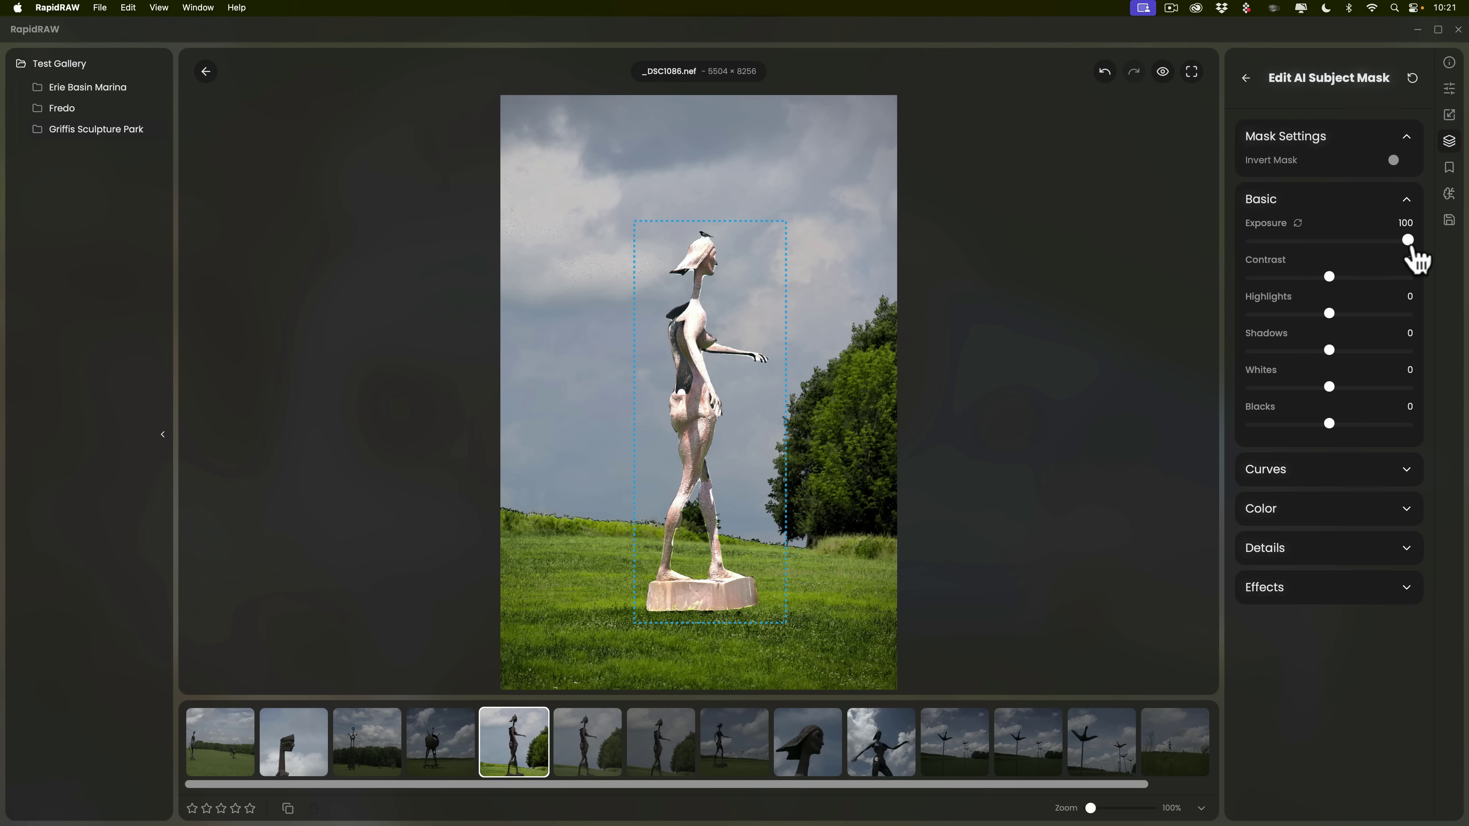
pyautogui.moveTo(1411, 248); pyautogui.dragTo(1337, 247)
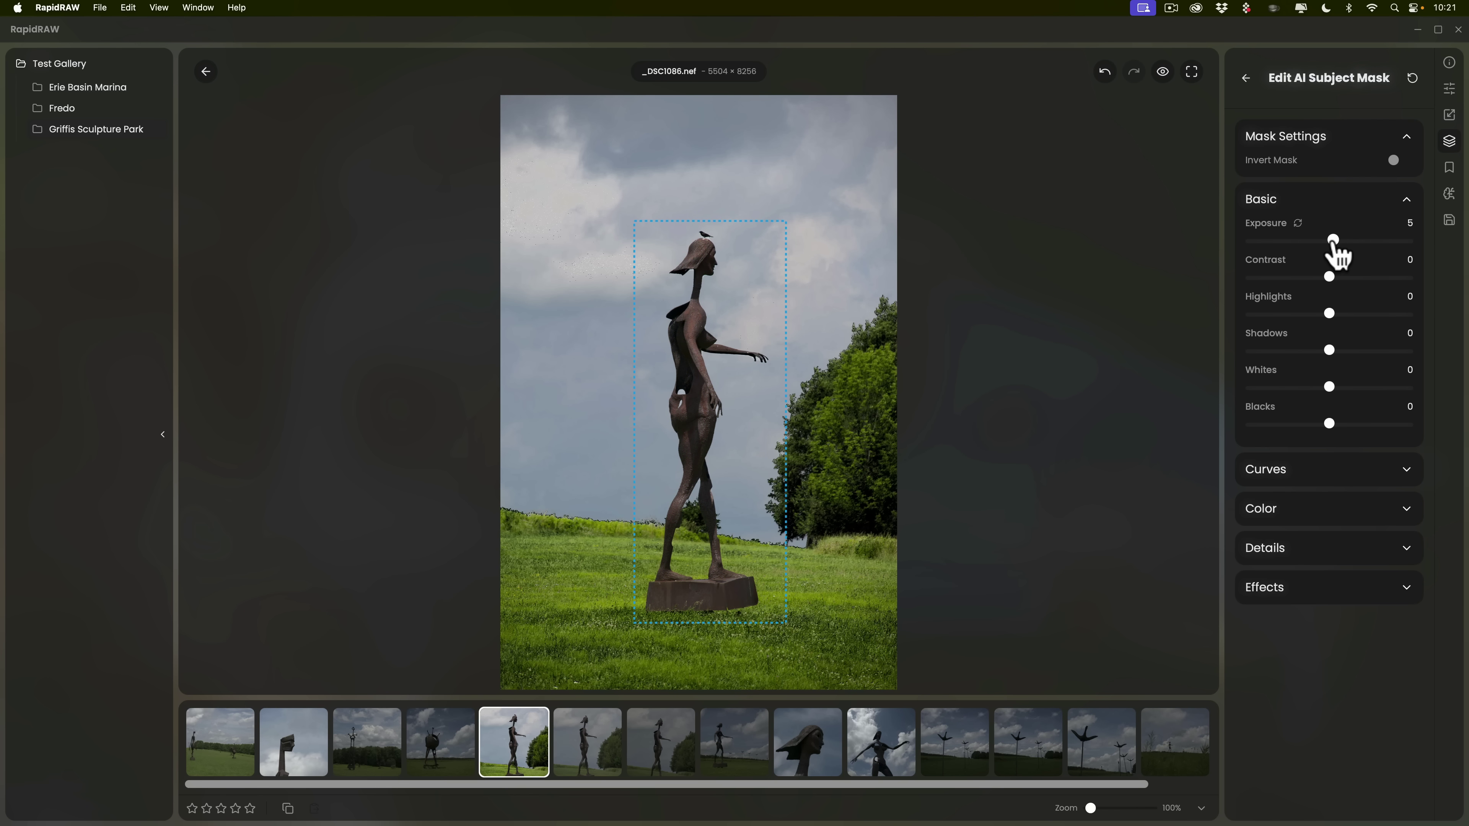
pyautogui.moveTo(1329, 277); pyautogui.dragTo(1340, 277)
pyautogui.moveTo(1329, 351); pyautogui.dragTo(1375, 351)
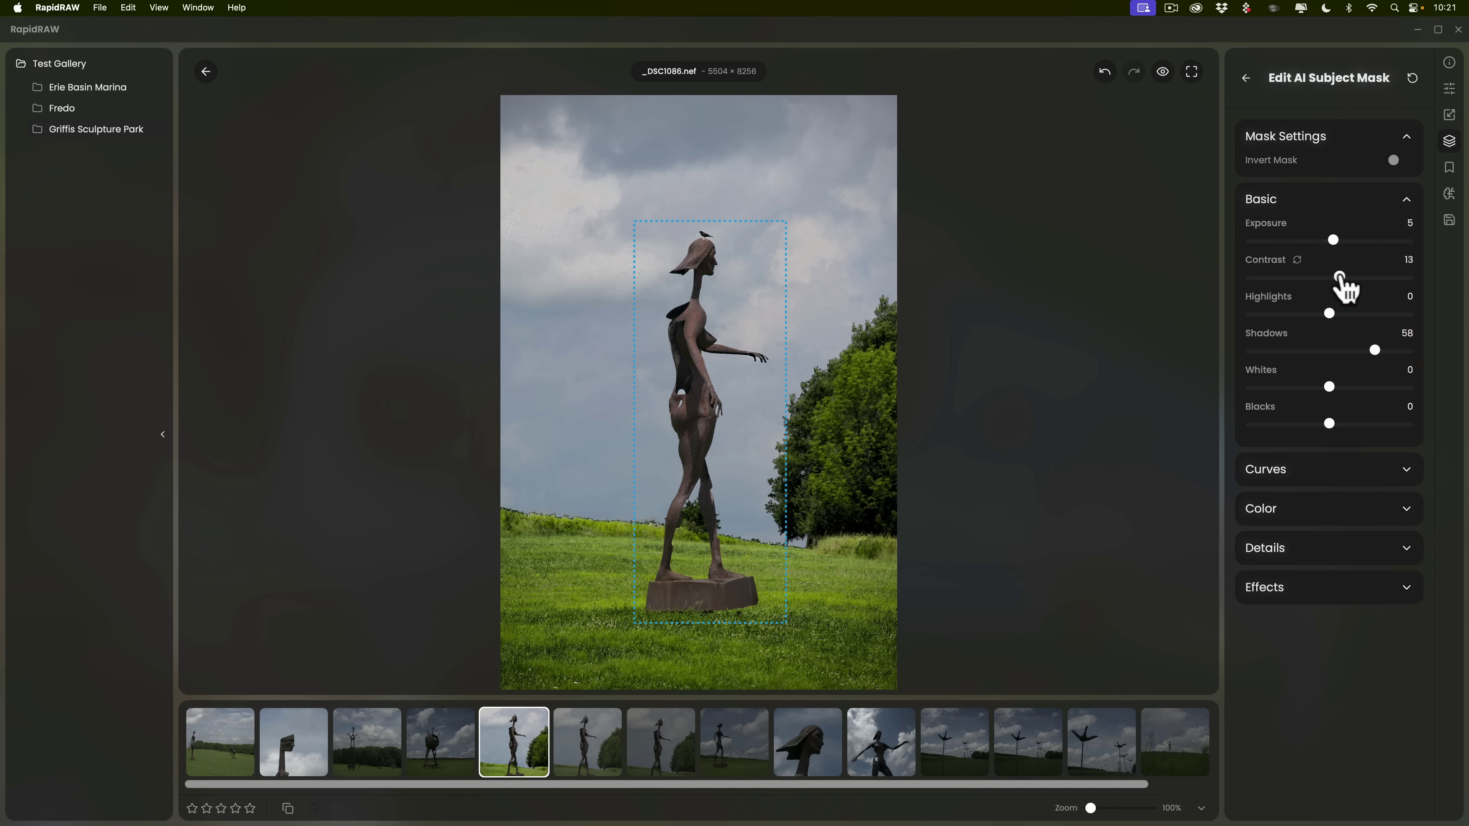
pyautogui.moveTo(1340, 276); pyautogui.dragTo(1347, 276)
# - Set the statue mask's Sharpness to 40 in its Details section
pyautogui.click(1285, 548)
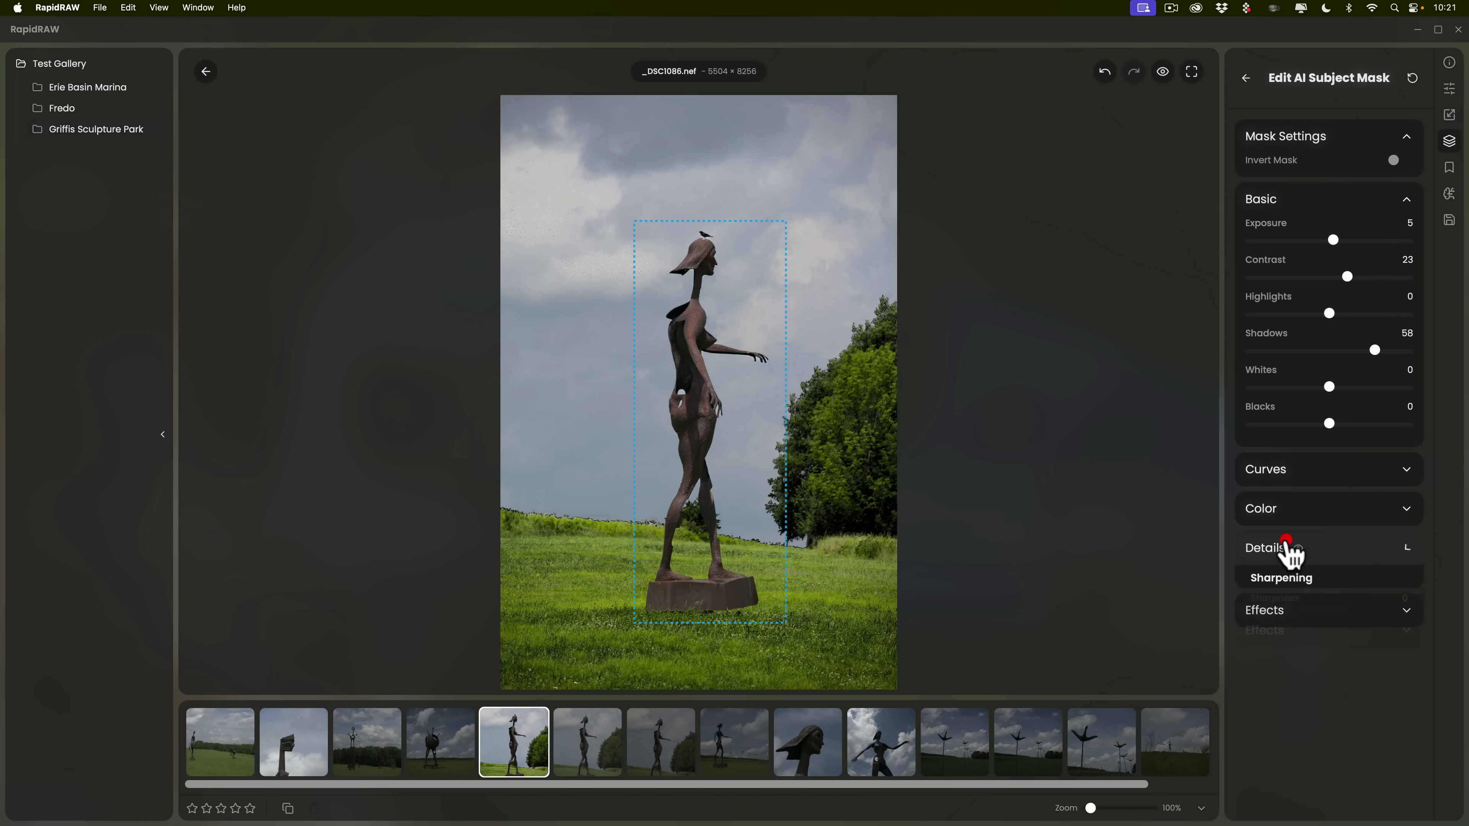
pyautogui.click(1332, 616)
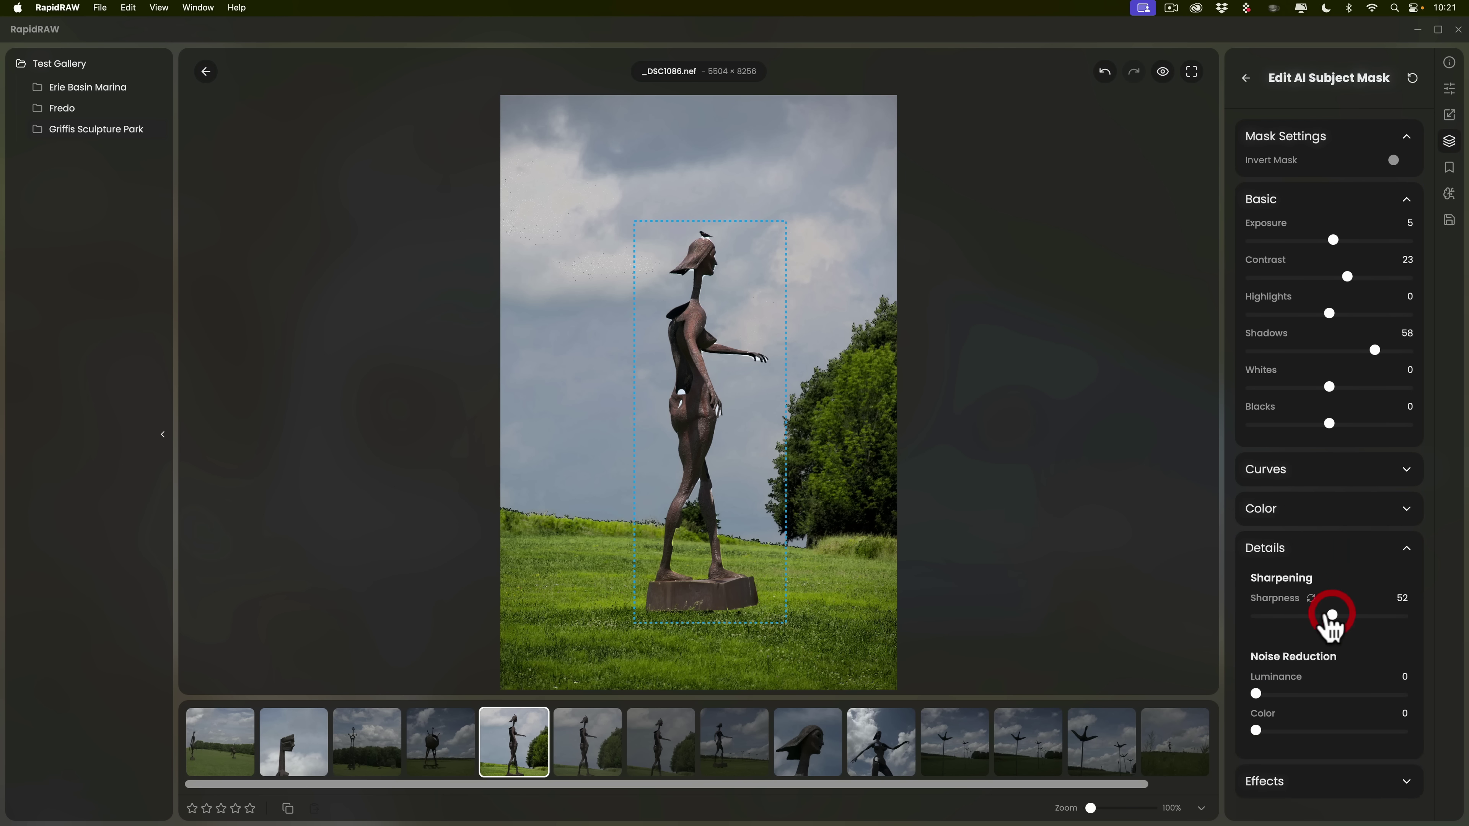
pyautogui.moveTo(1330, 616); pyautogui.dragTo(1313, 617)
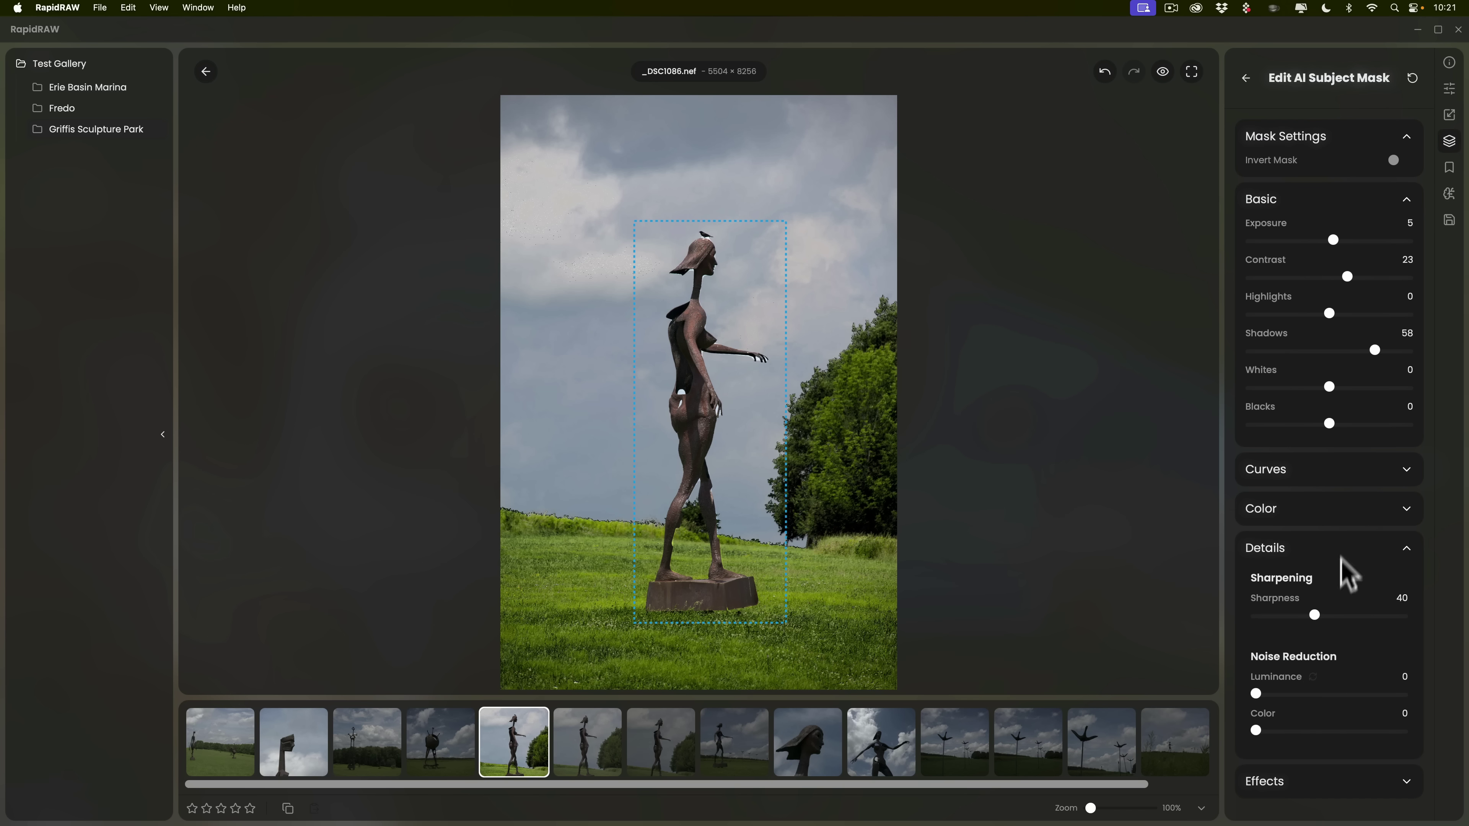
pyautogui.click(1407, 550)
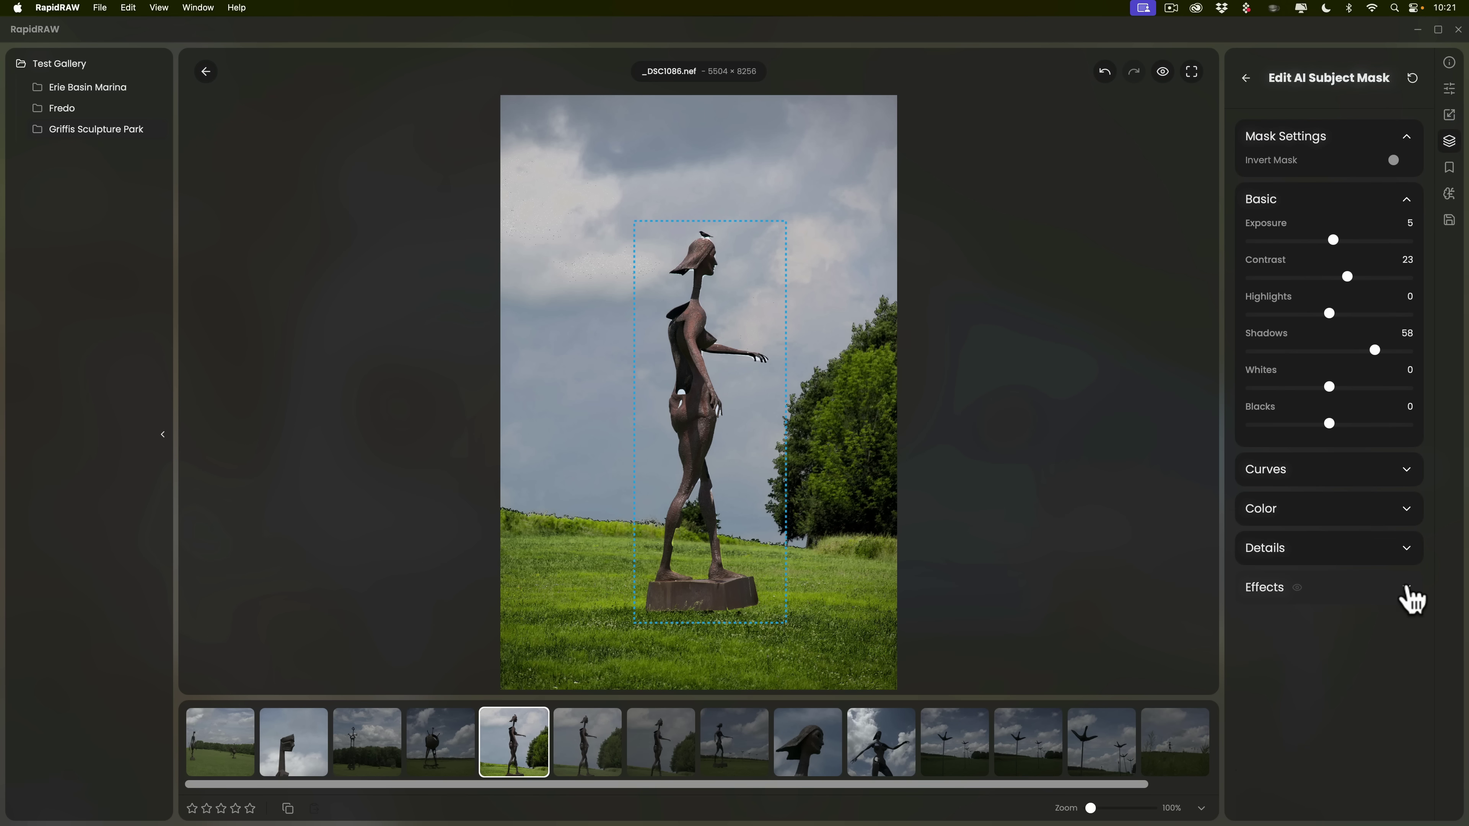
# - Set the mask's Clarity 100, Dehaze 29 and Structure 22 in Effects
pyautogui.click(1405, 587)
pyautogui.moveTo(1329, 656); pyautogui.dragTo(1365, 658)
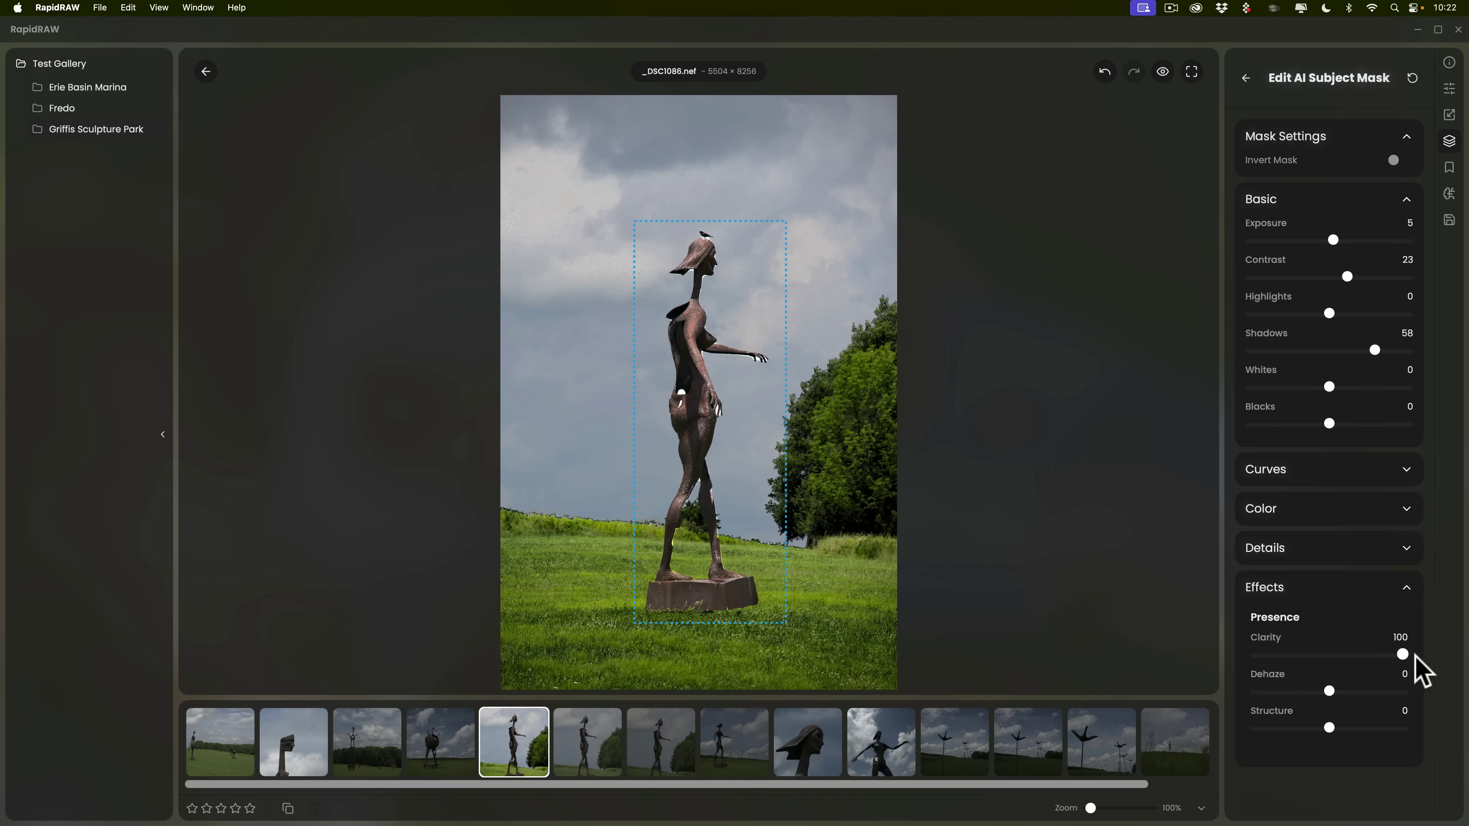
pyautogui.moveTo(1330, 692); pyautogui.dragTo(1344, 728)
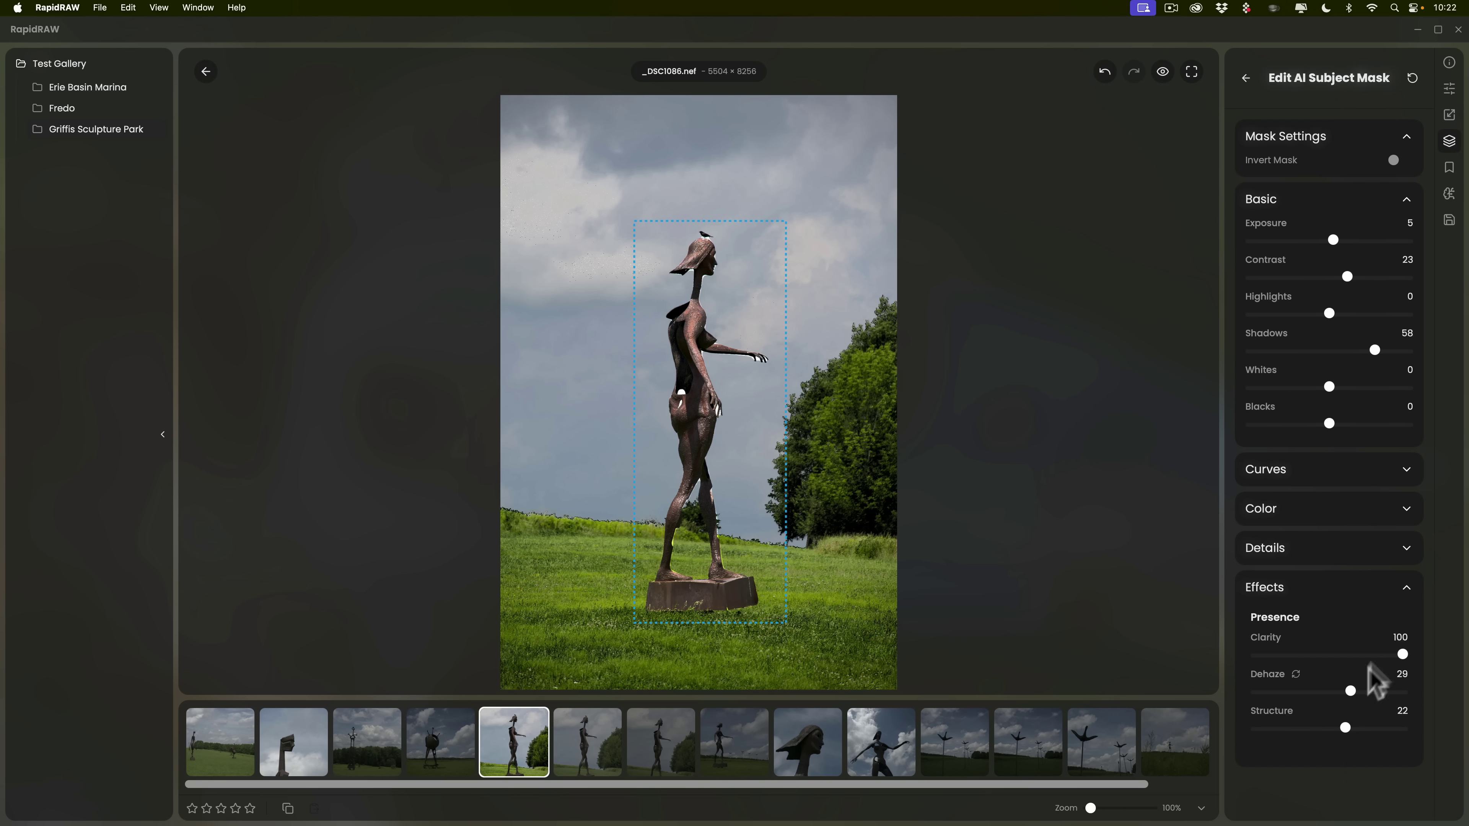
pyautogui.click(1406, 588)
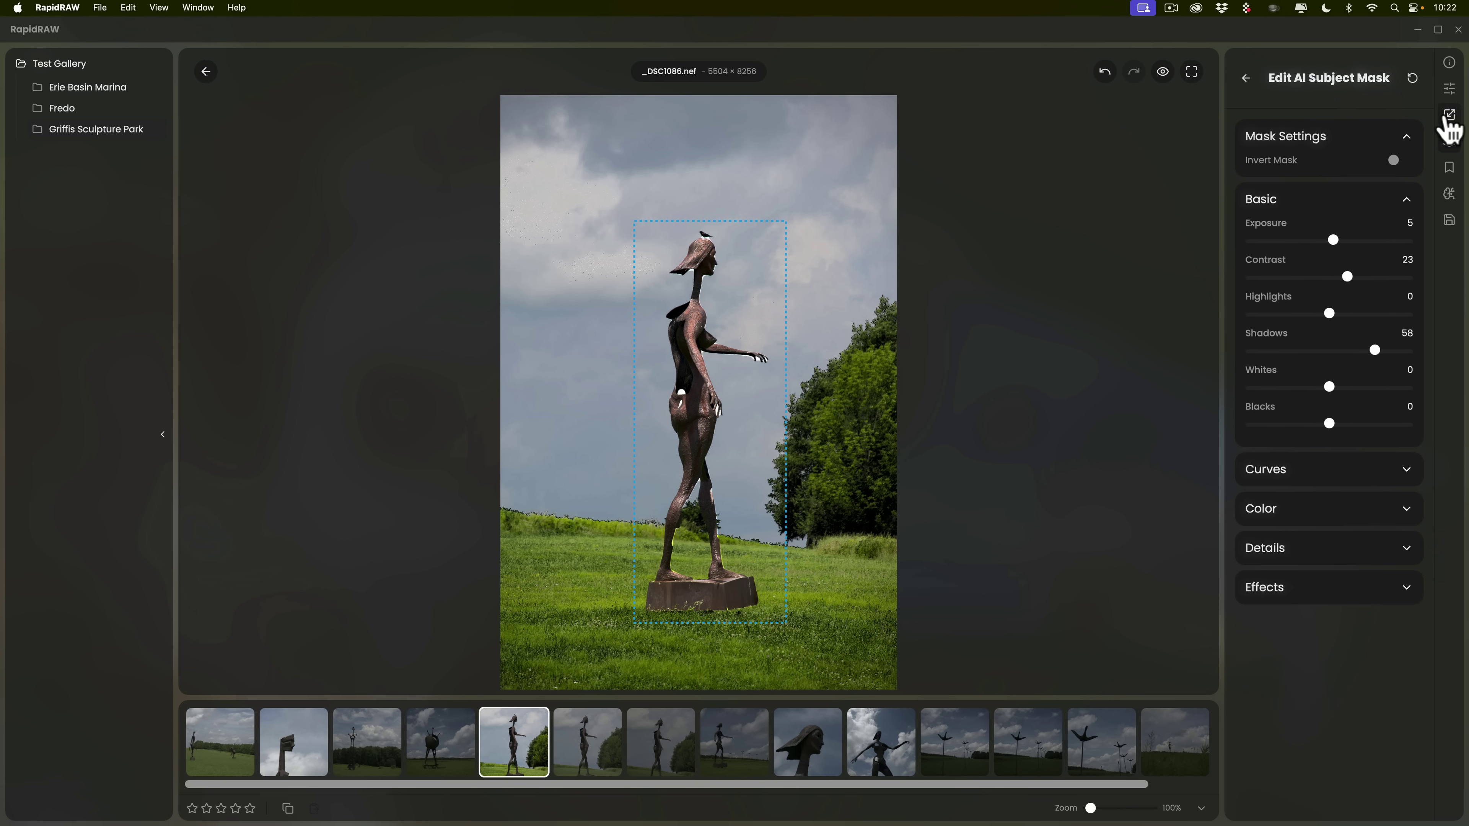
# - Apply a -31 Vignette Amount to the whole photo and zoom to about 340% on the statue
pyautogui.click(1449, 93)
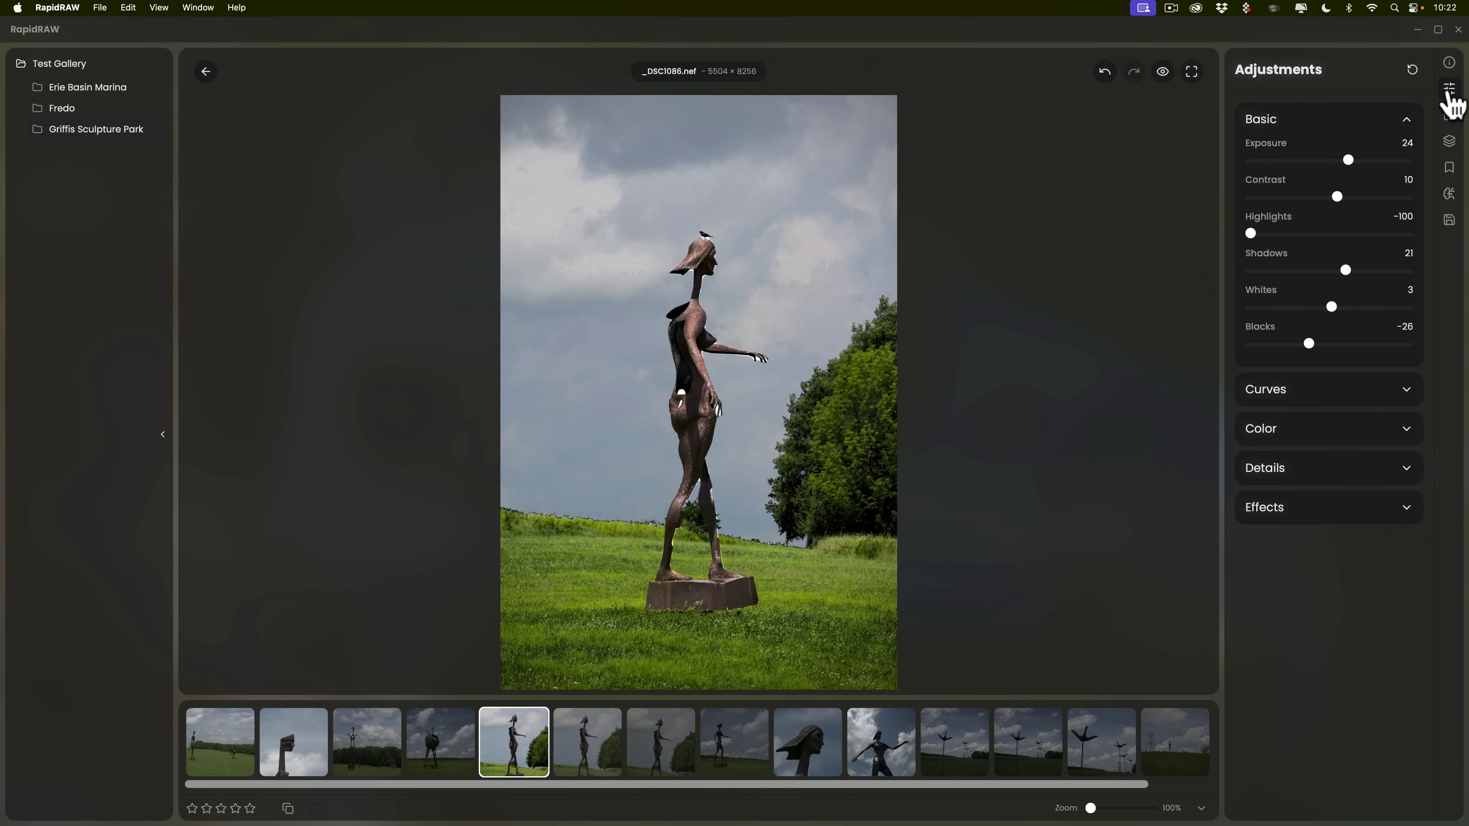
pyautogui.click(1401, 507)
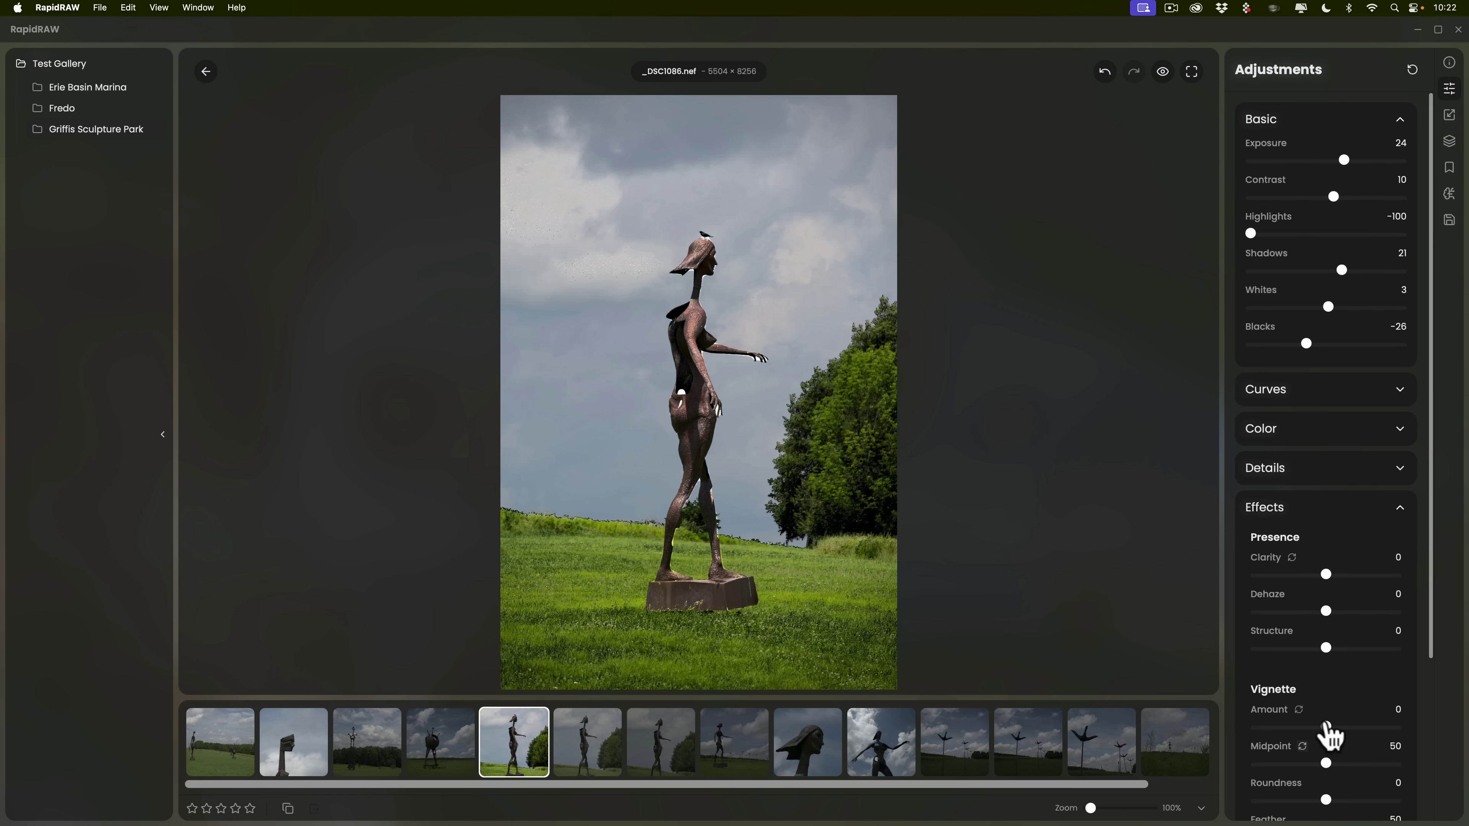
pyautogui.moveTo(1329, 731); pyautogui.dragTo(1302, 732)
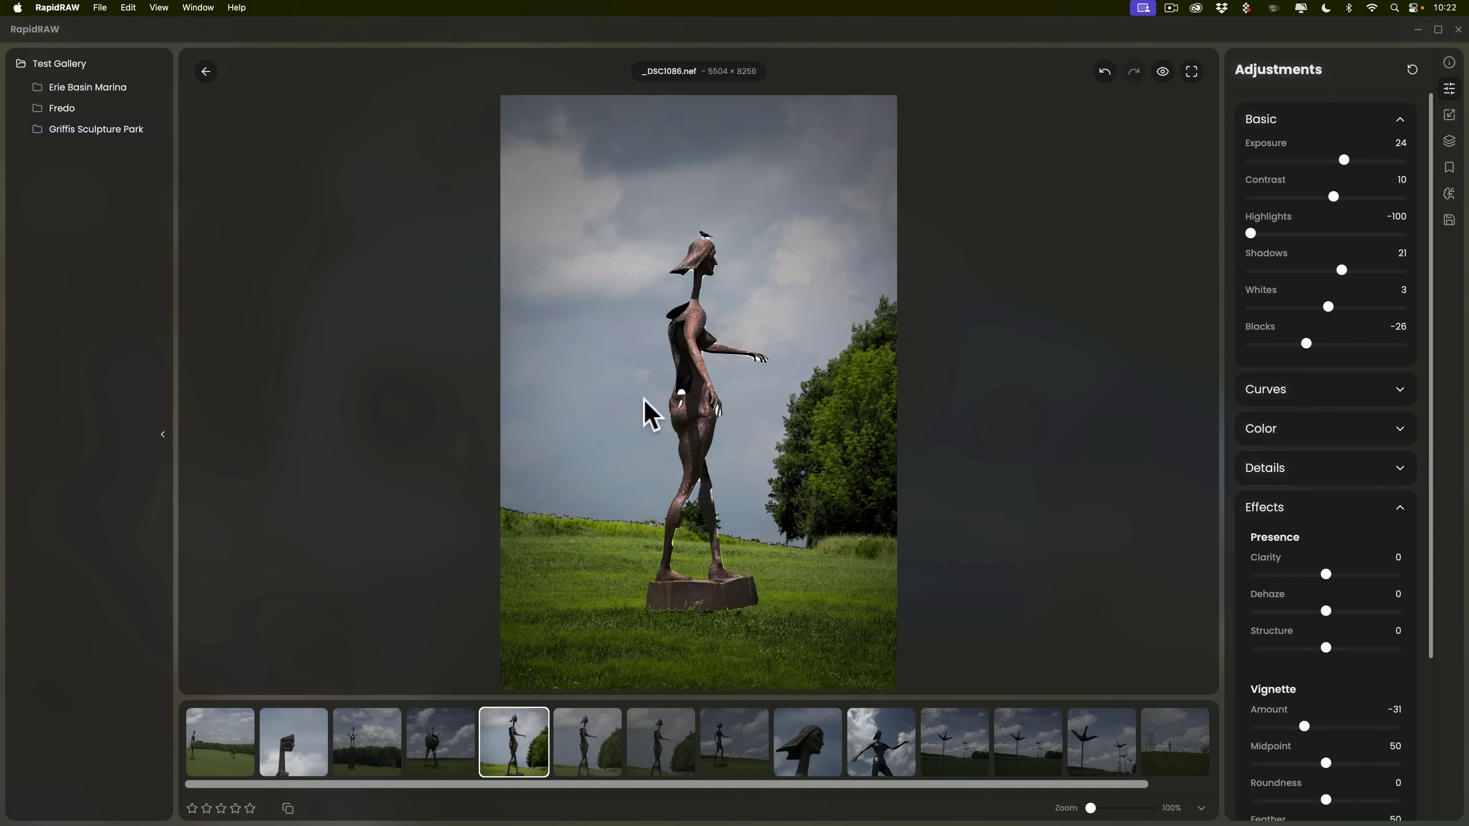
pyautogui.moveTo(1097, 805); pyautogui.dragTo(1106, 808)
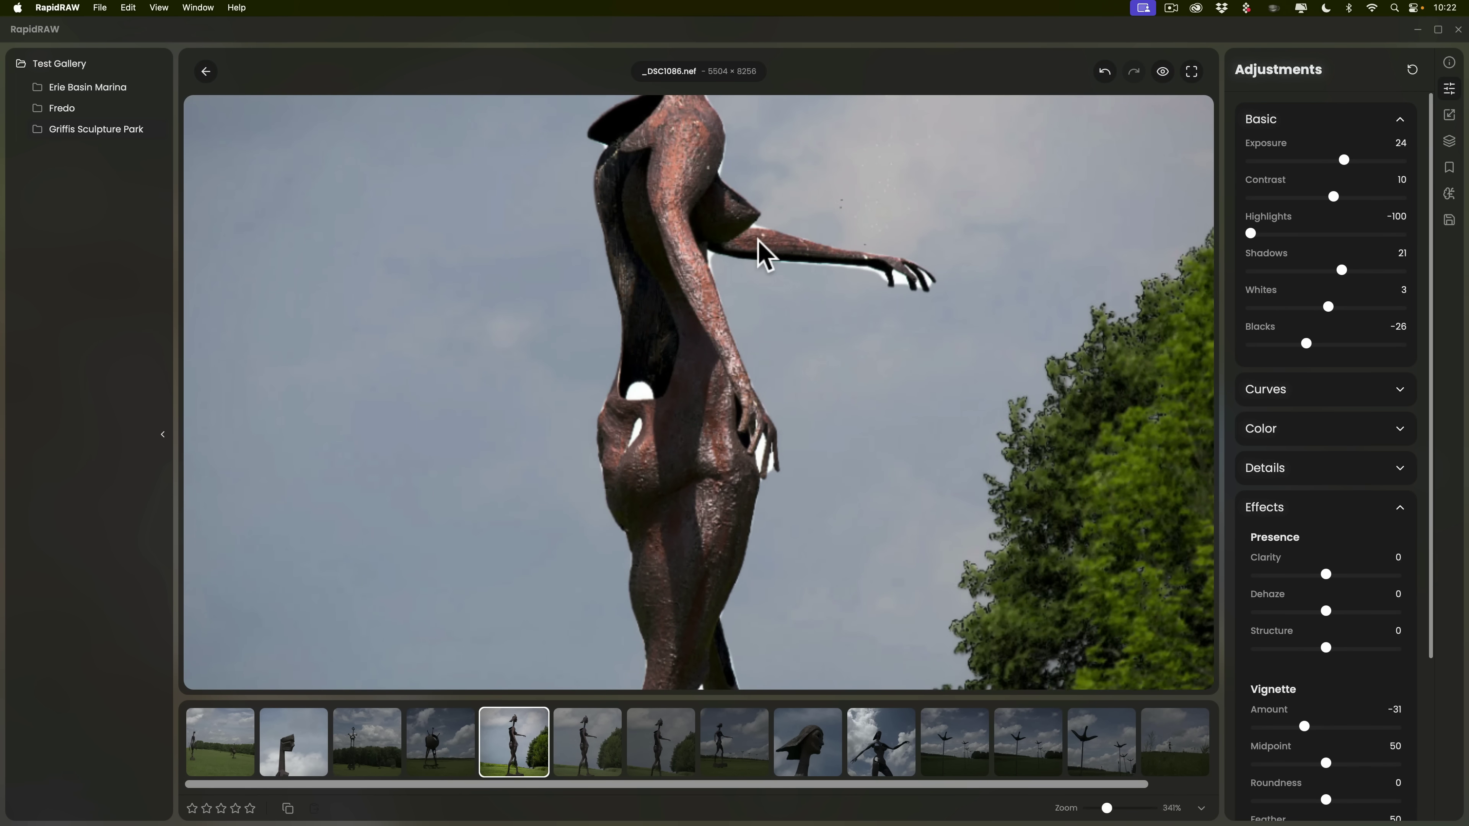
# - Zoom back out to fit the full statue photo and collapse the Effects section
pyautogui.scroll(-2, 764, 255)
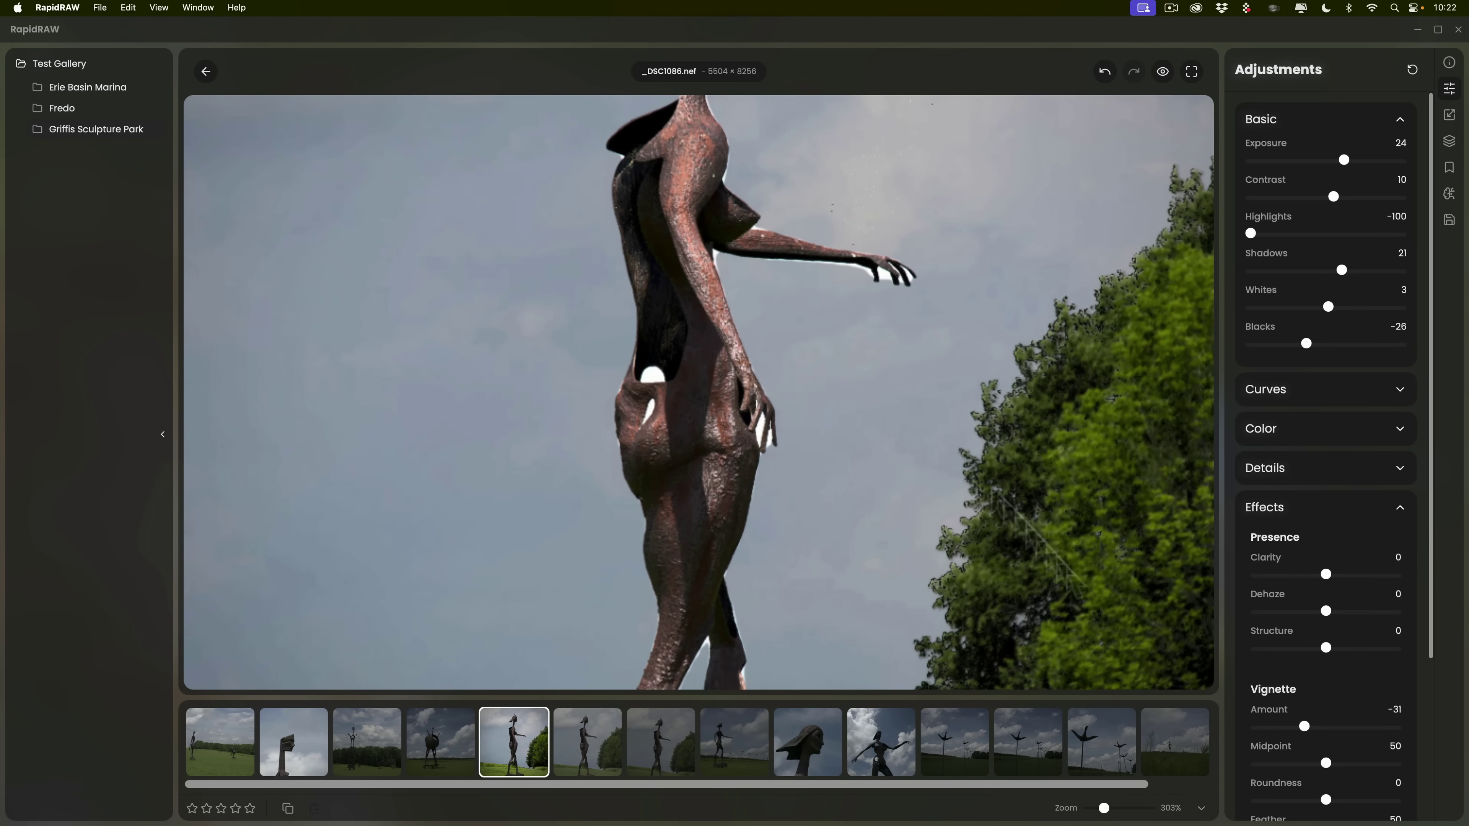
pyautogui.moveTo(1105, 808); pyautogui.dragTo(1090, 810)
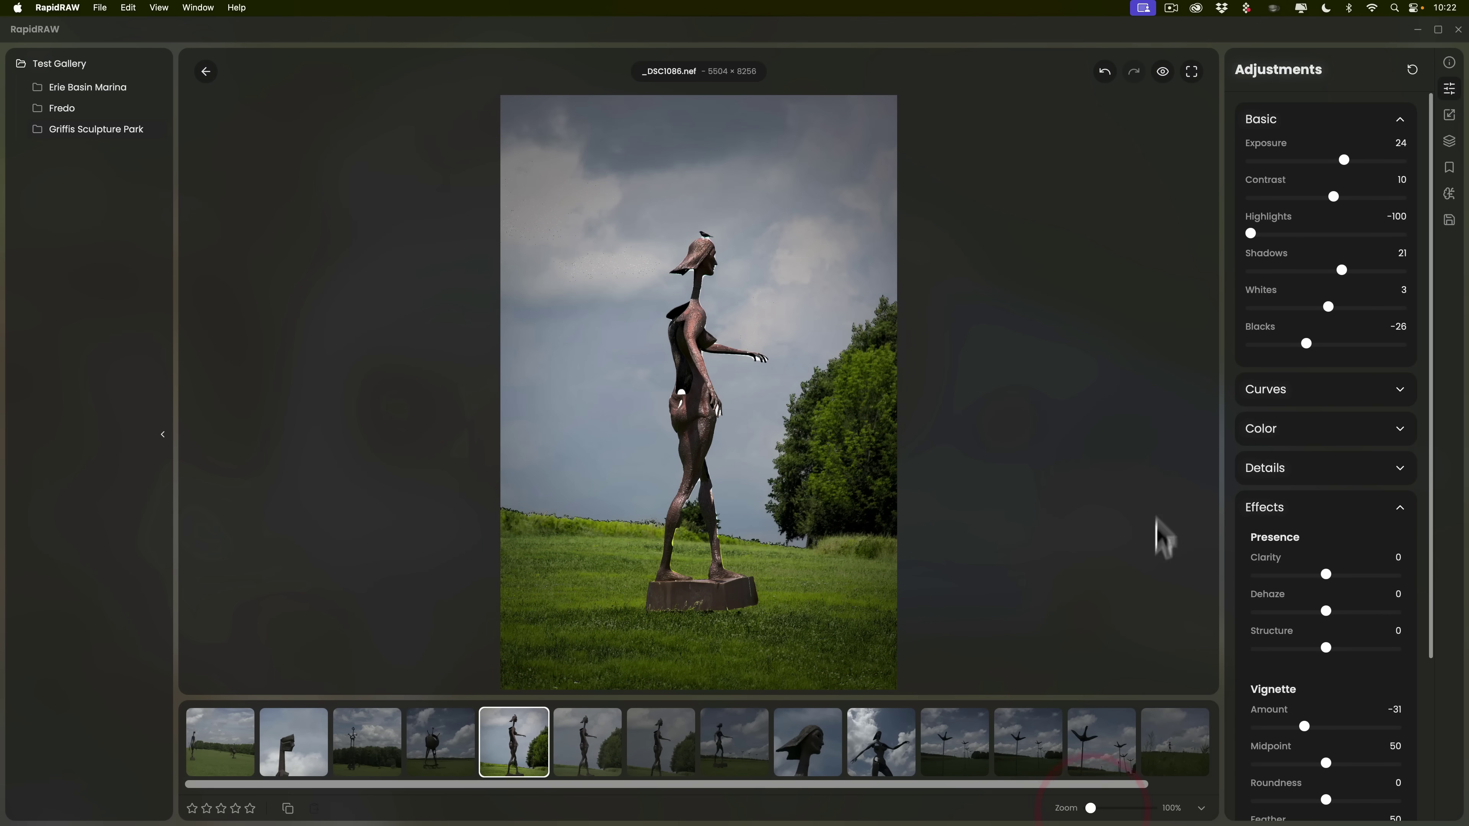
pyautogui.click(1402, 508)
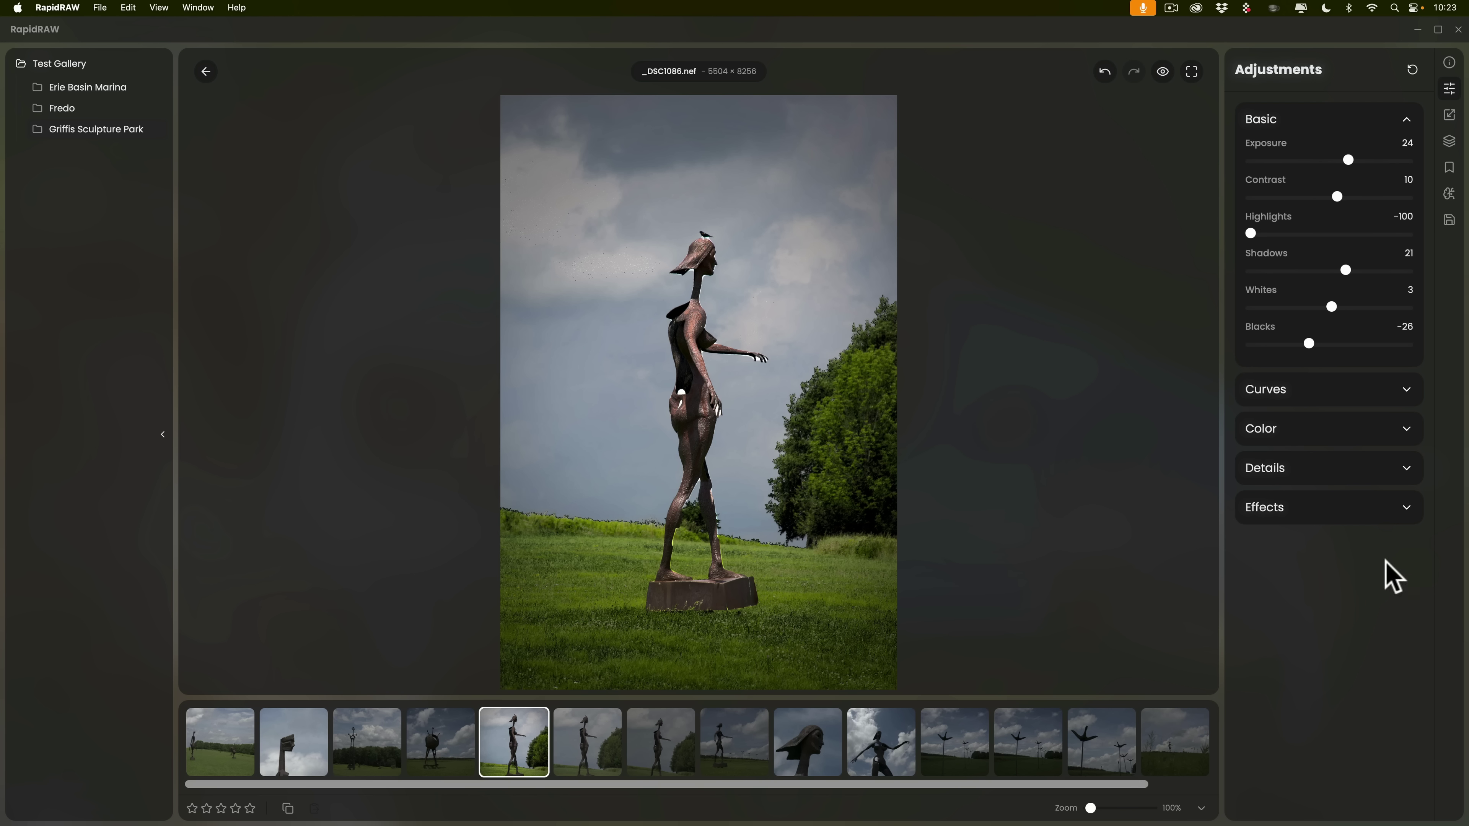
# - Copy _DSC1086.nef's settings and paste them onto _DSC1089.nef
pyautogui.click(288, 808)
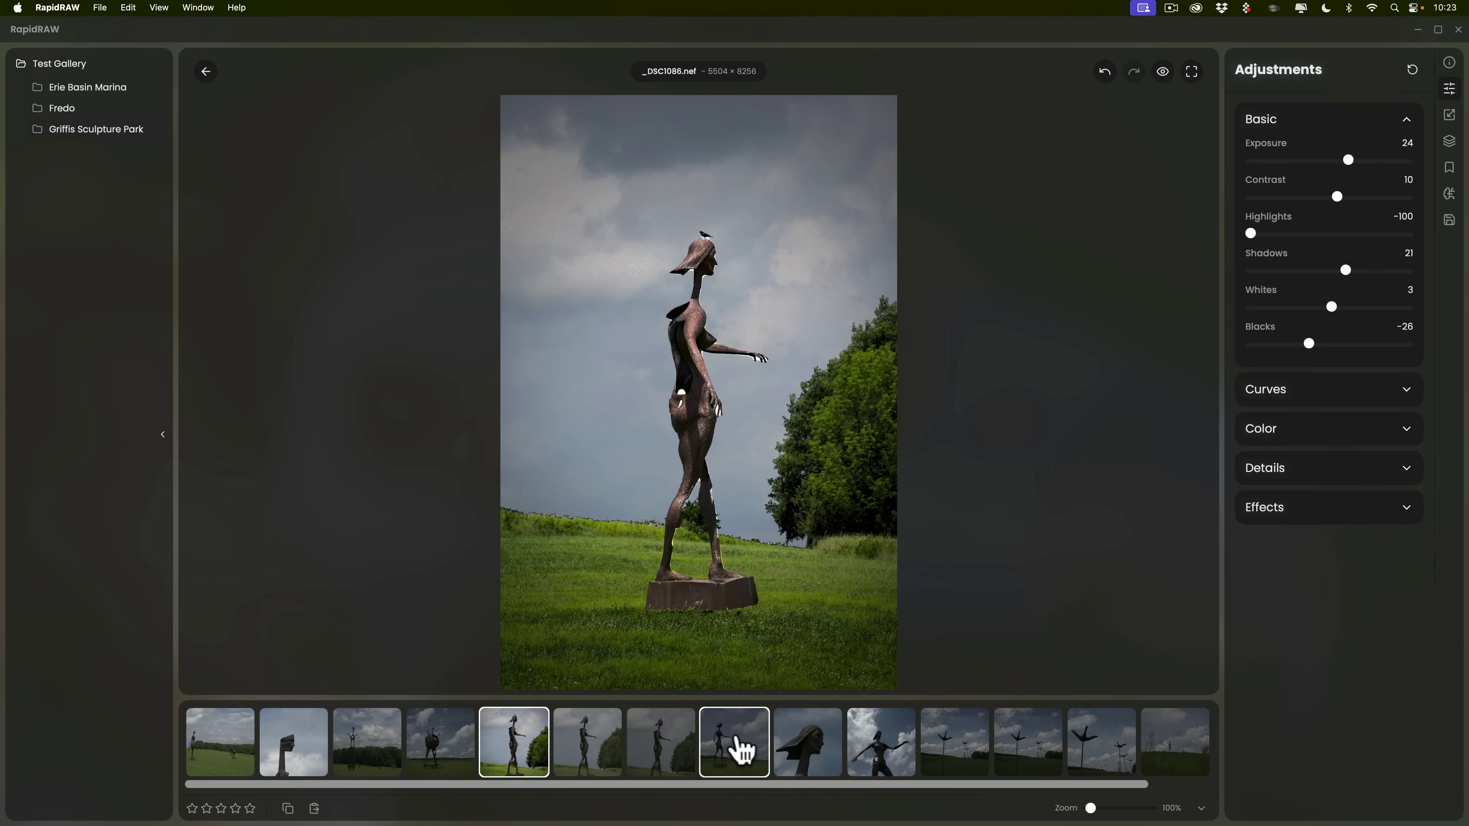
pyautogui.click(738, 748)
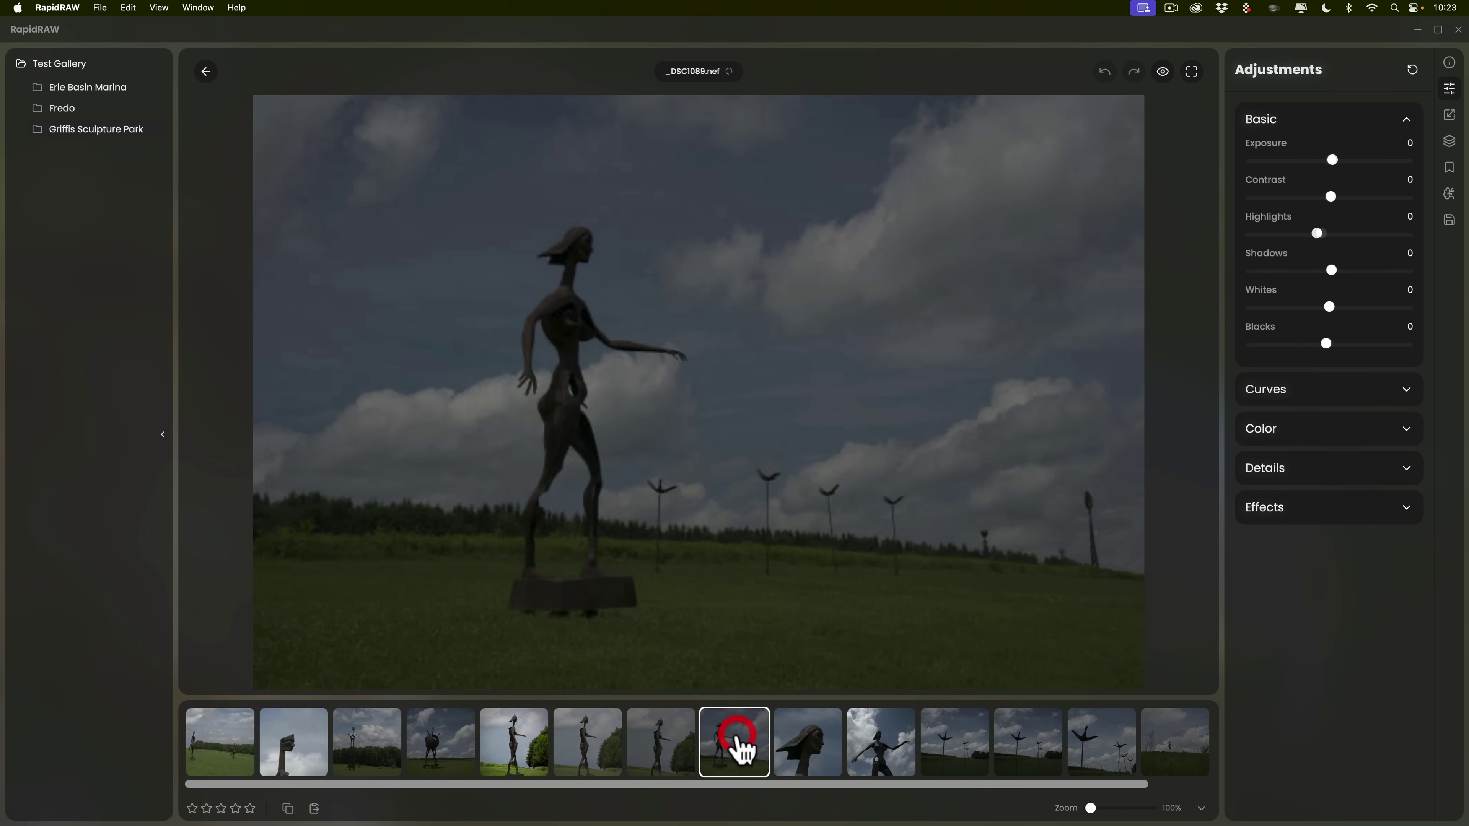
pyautogui.click(315, 808)
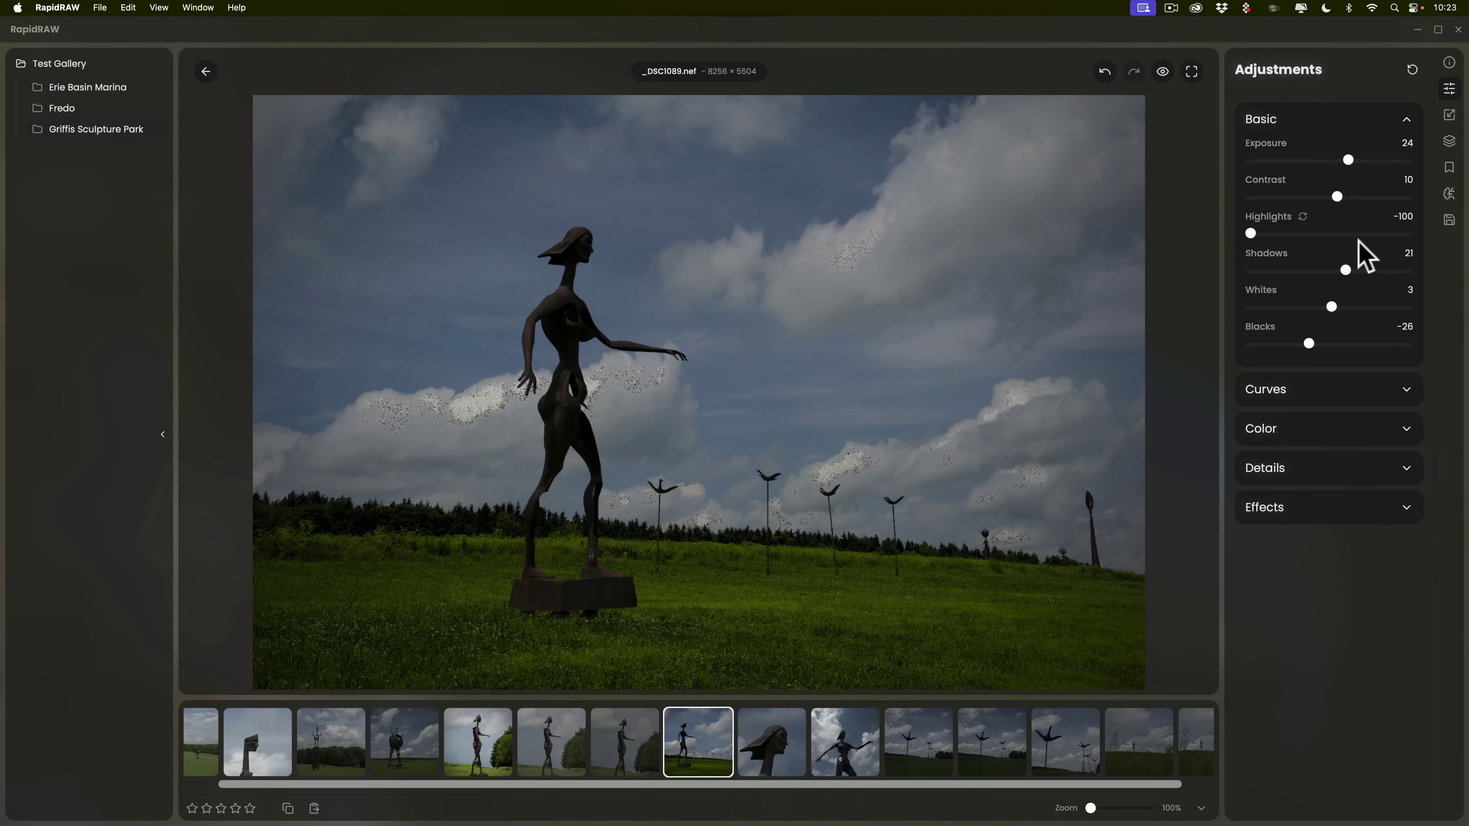
# - Compare with the original photo, then raise _DSC1089.nef's Exposure to 56
pyautogui.click(486, 759)
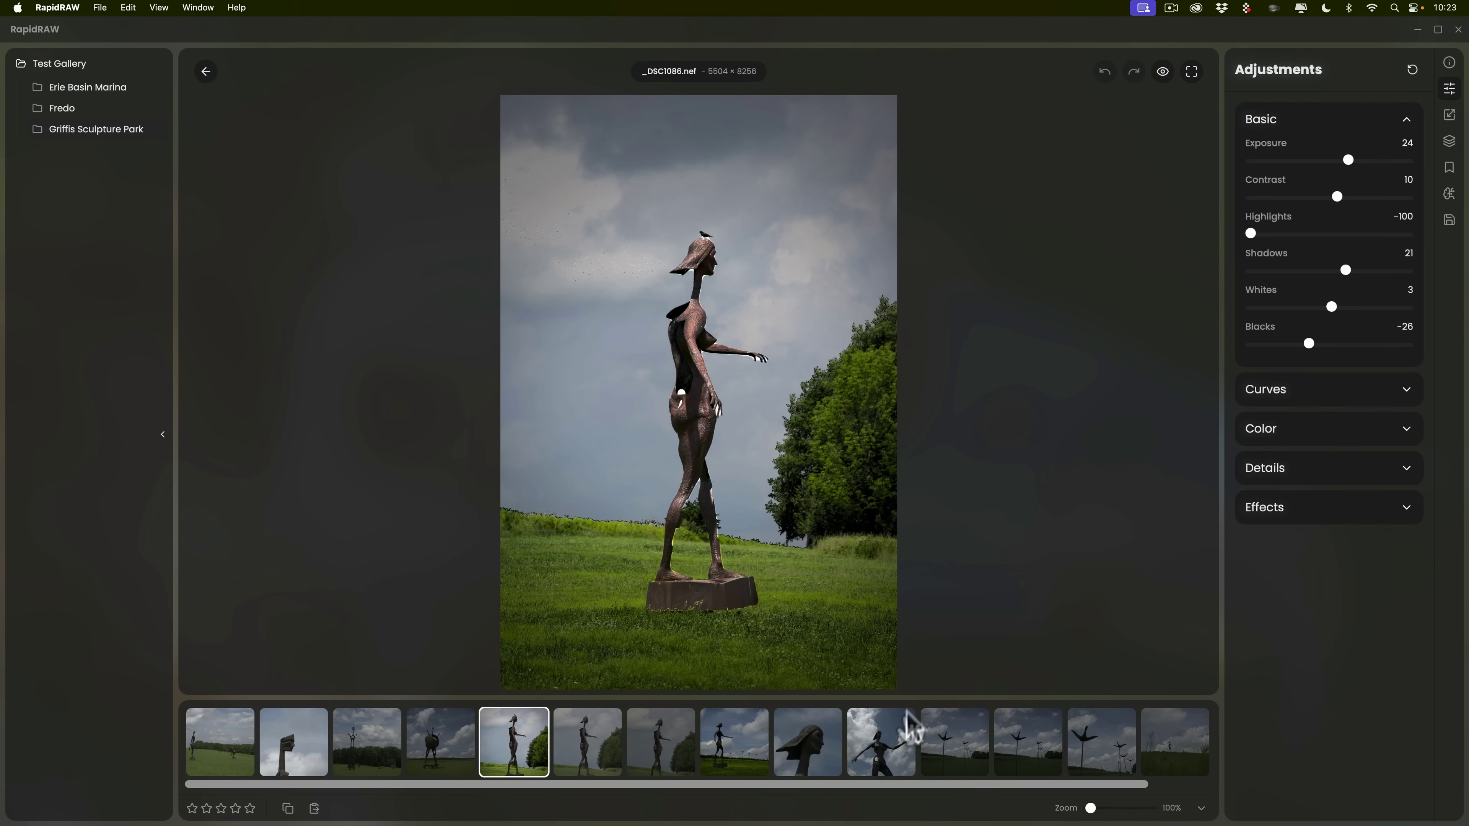
pyautogui.click(722, 755)
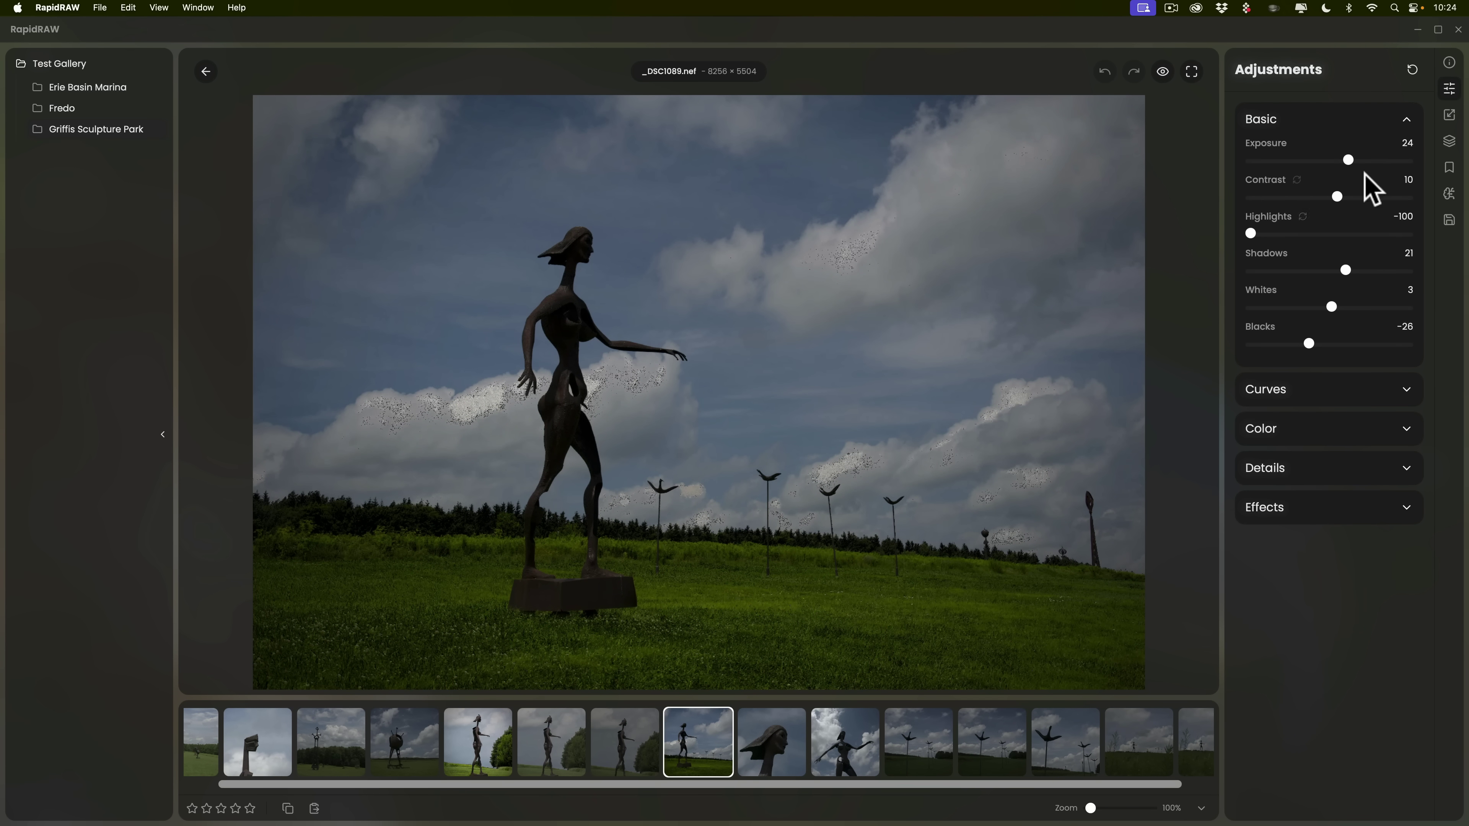
pyautogui.moveTo(1348, 161); pyautogui.dragTo(1373, 157)
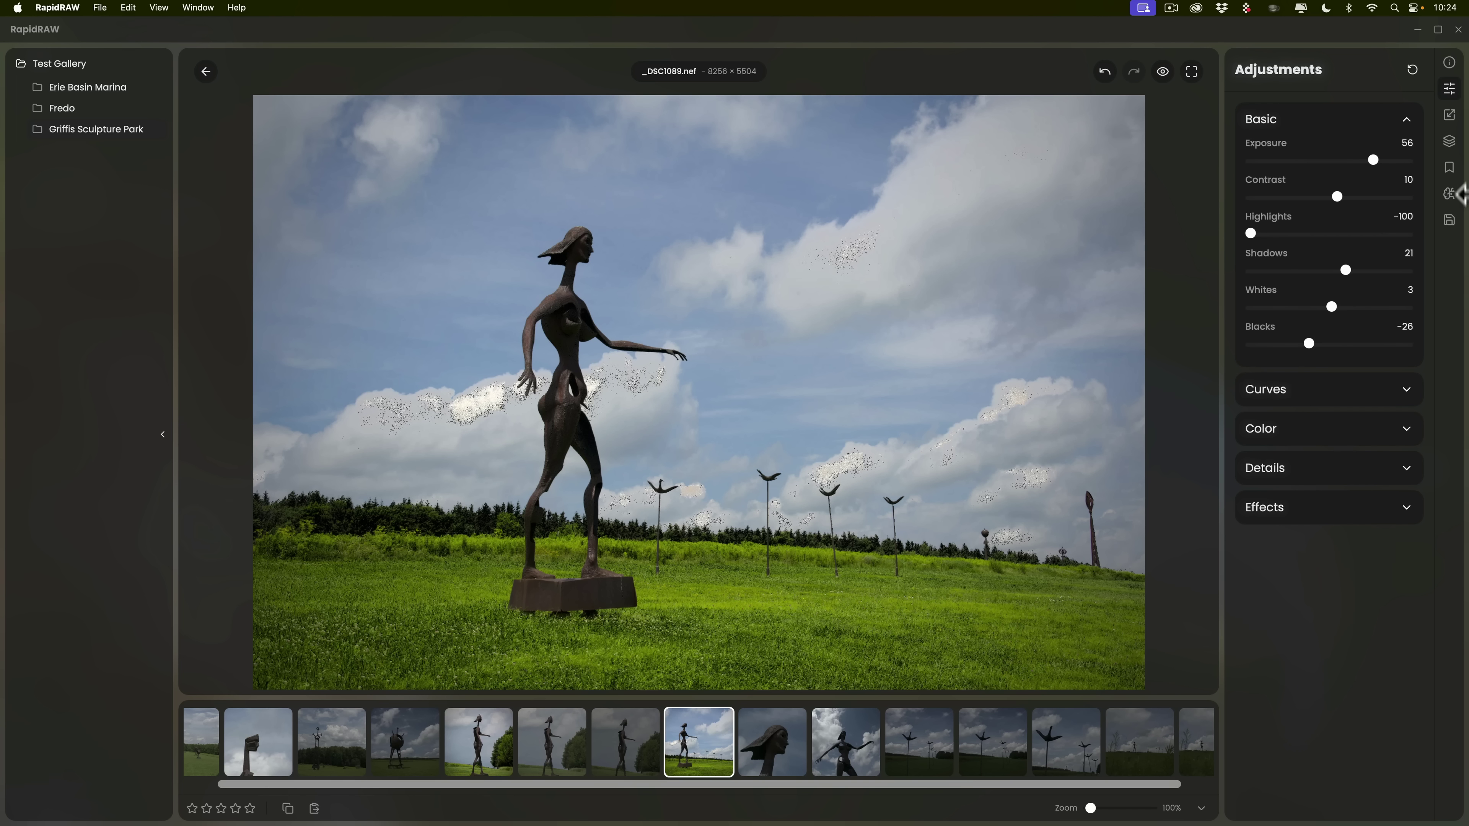
pyautogui.click(1449, 142)
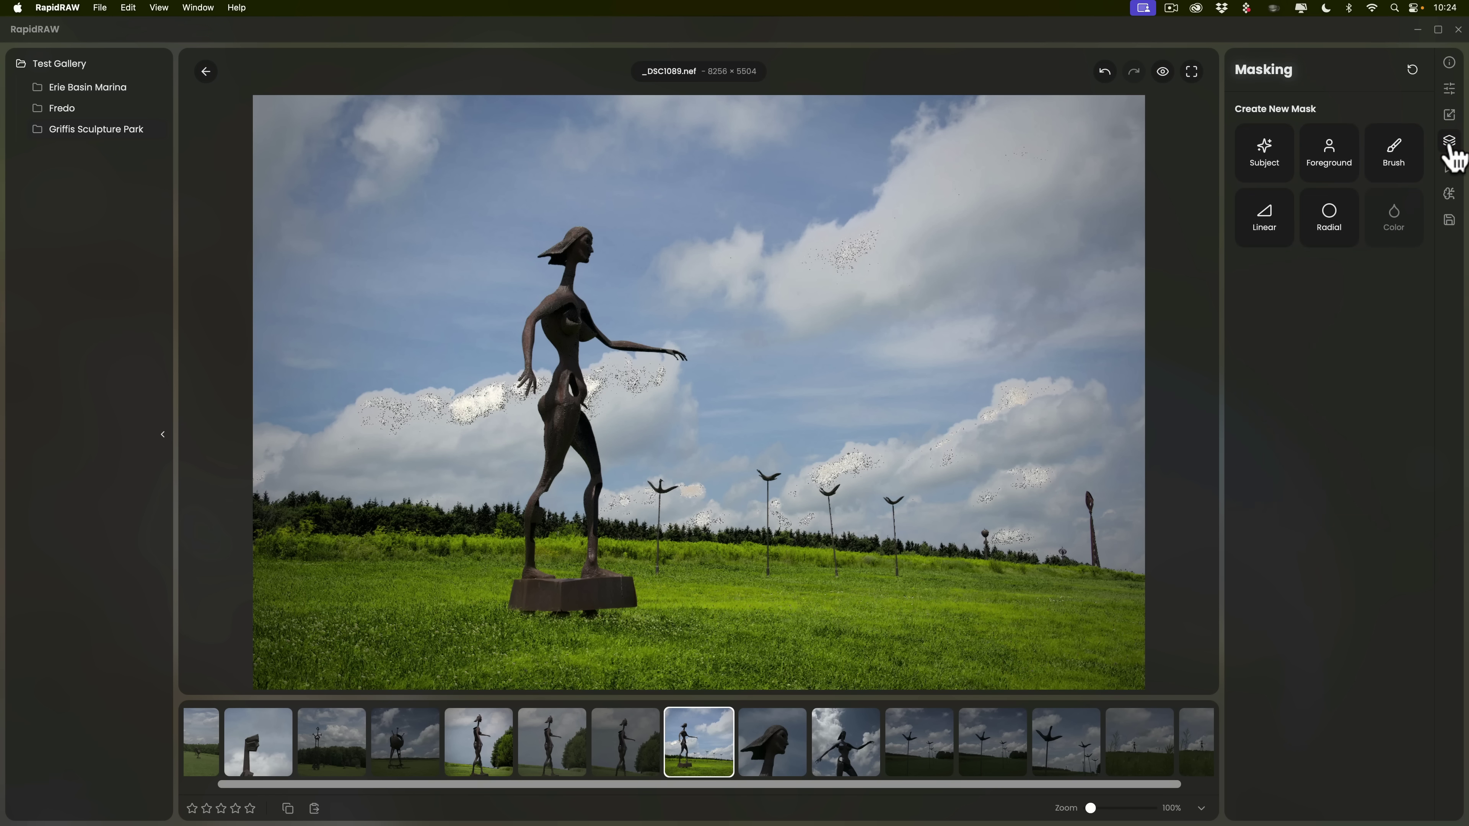
pyautogui.click(1449, 88)
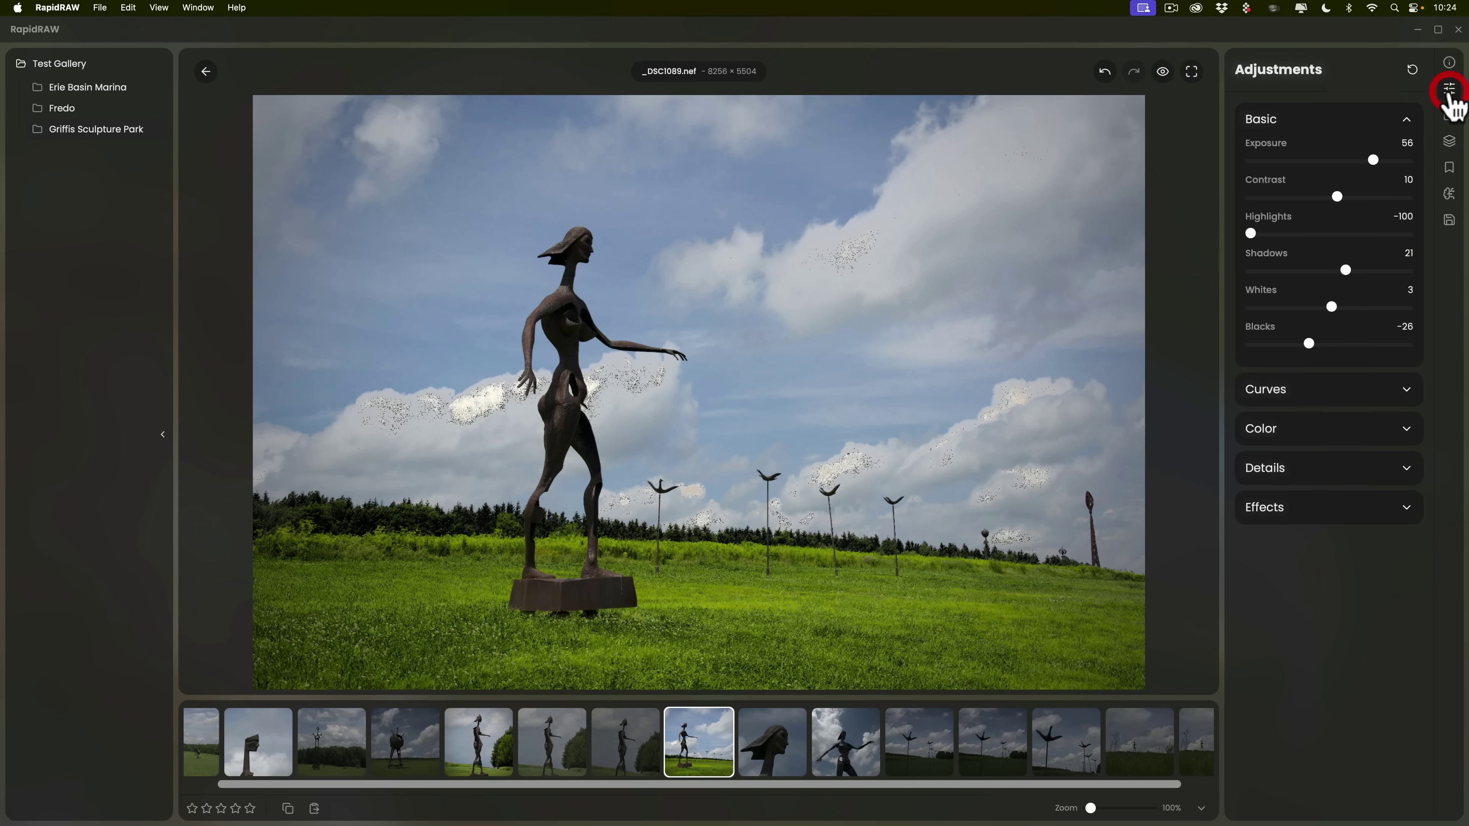